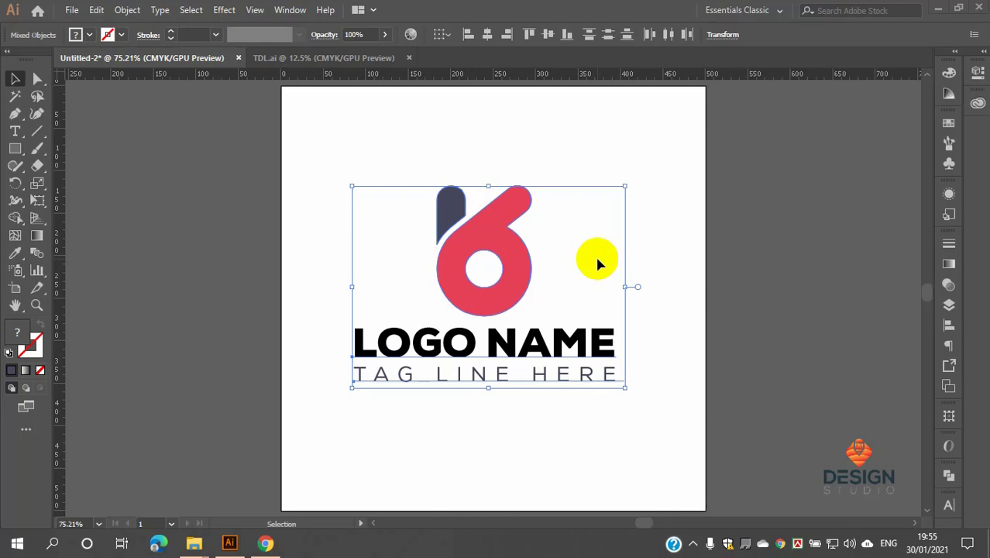
Step: Move the entire finished logo, including its name and tag line, off the artboard onto the empty canvas beside it
scroll(471, 221, up, 2)
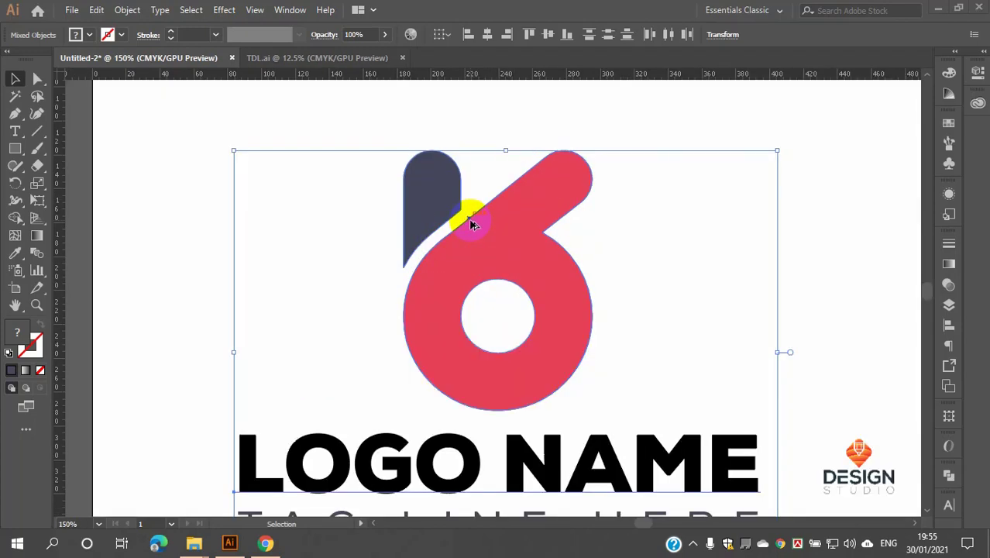
scroll(471, 221, down, 2)
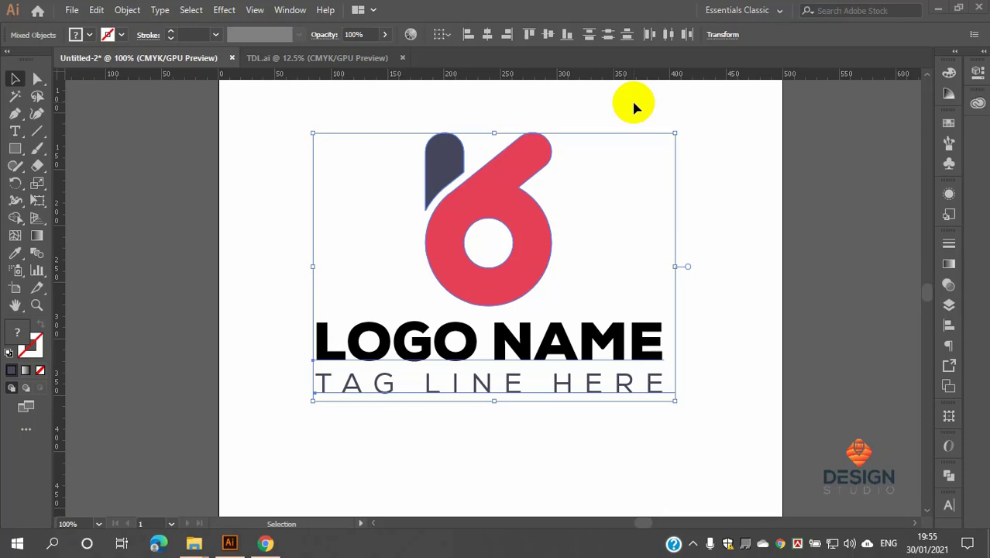
scroll(633, 106, down, 1)
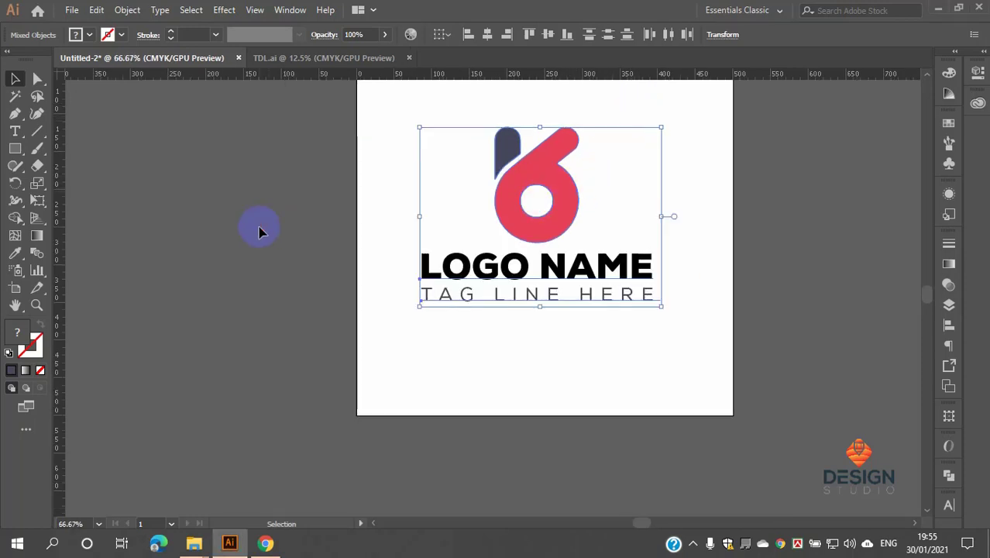
drag(537, 194, 216, 206)
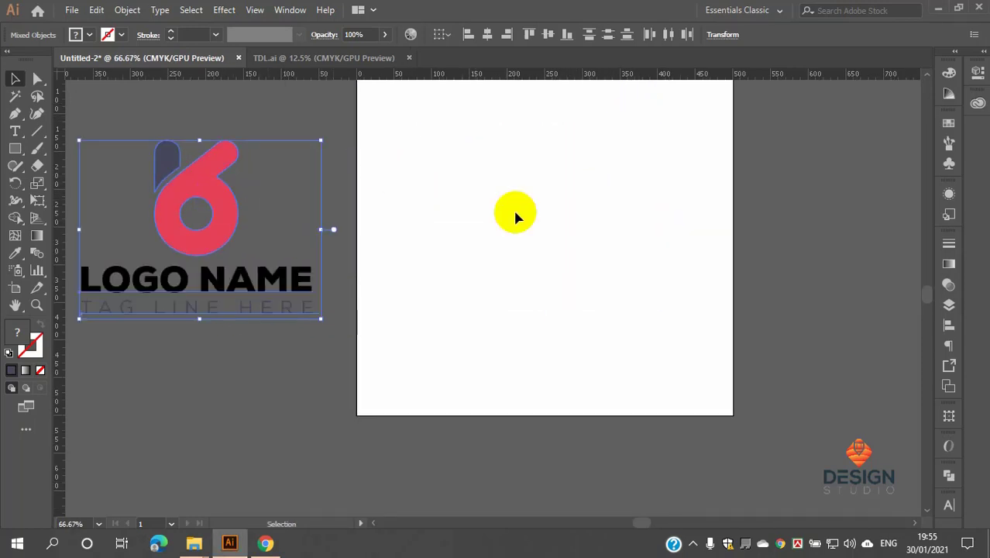
scroll(585, 170, up, 1)
scroll(542, 185, up, 1)
scroll(531, 192, down, 1)
scroll(542, 203, up, 1)
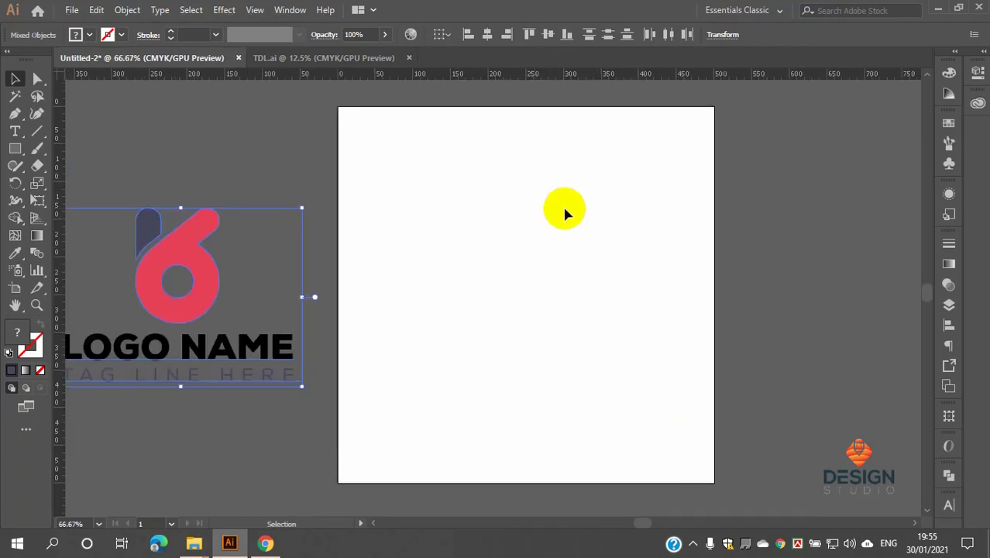
scroll(565, 209, up, 1)
scroll(559, 205, down, 1)
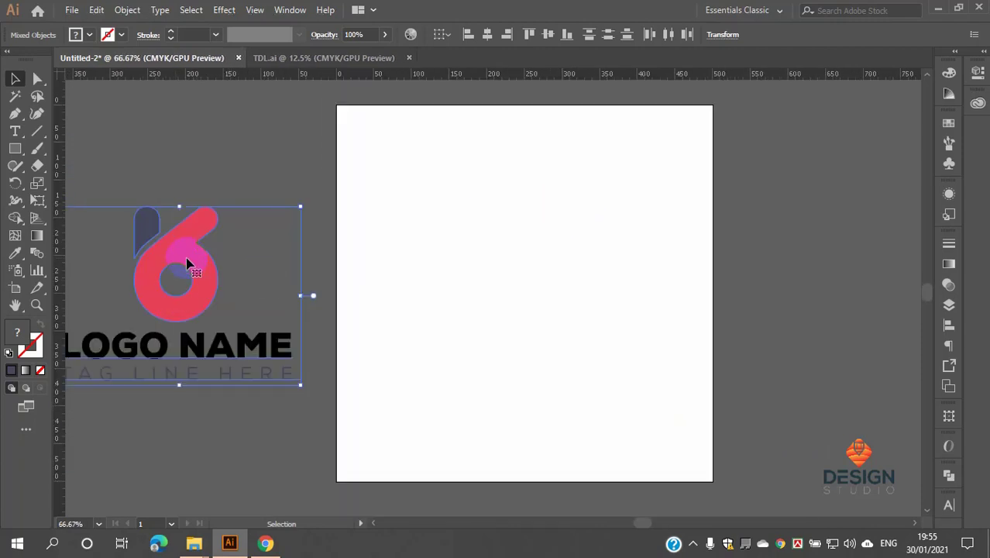
Step: Examine the shapes of the reference logo, including the dark upright piece, the red 6 and its round hole
scroll(183, 264, up, 1)
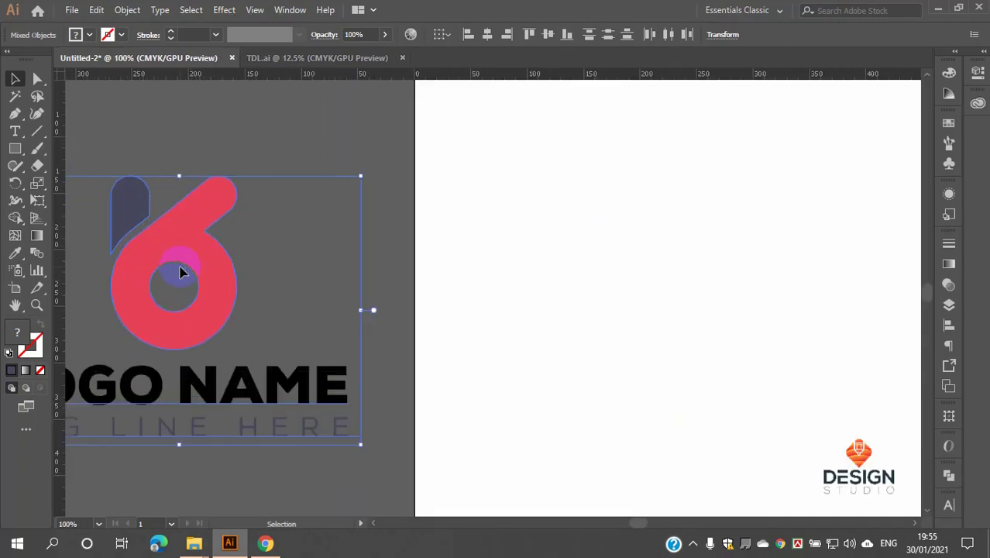
click(394, 250)
scroll(152, 265, up, 1)
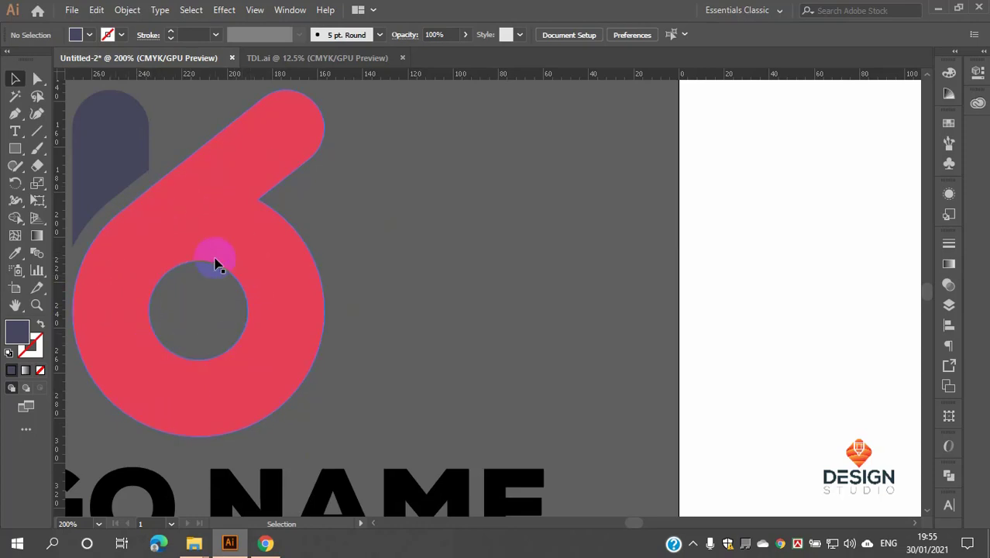
scroll(317, 246, down, 2)
scroll(273, 196, up, 2)
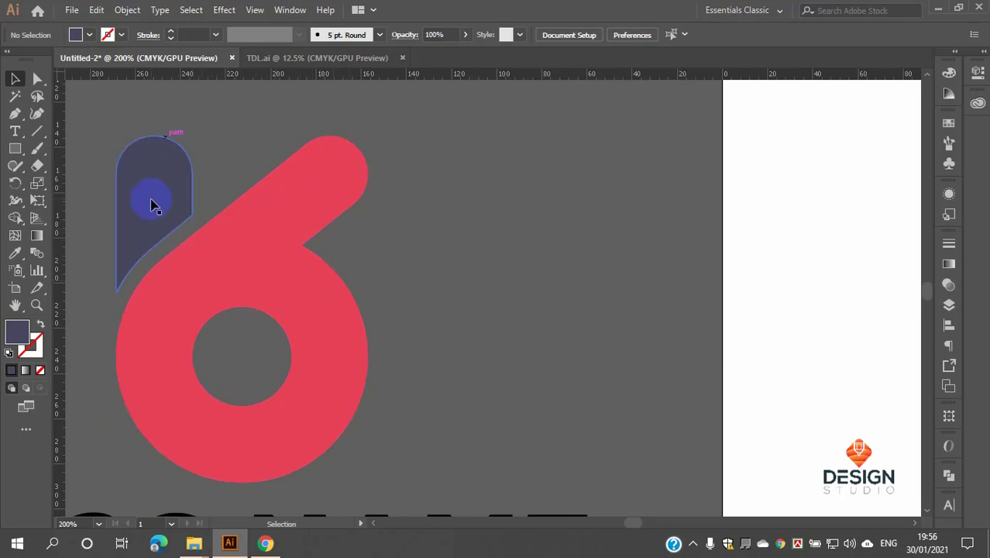
scroll(182, 232, down, 2)
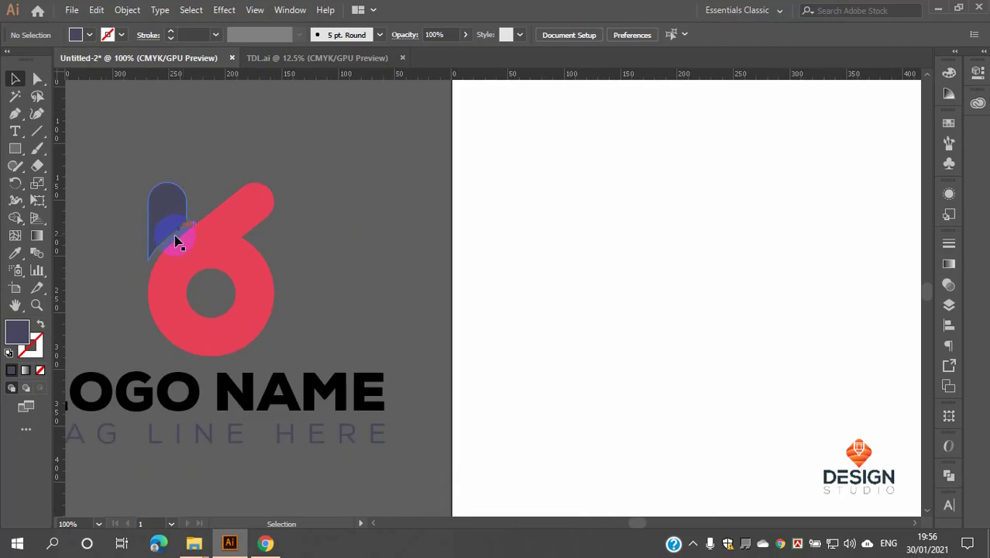
scroll(553, 288, down, 3)
scroll(651, 262, up, 4)
scroll(552, 237, down, 1)
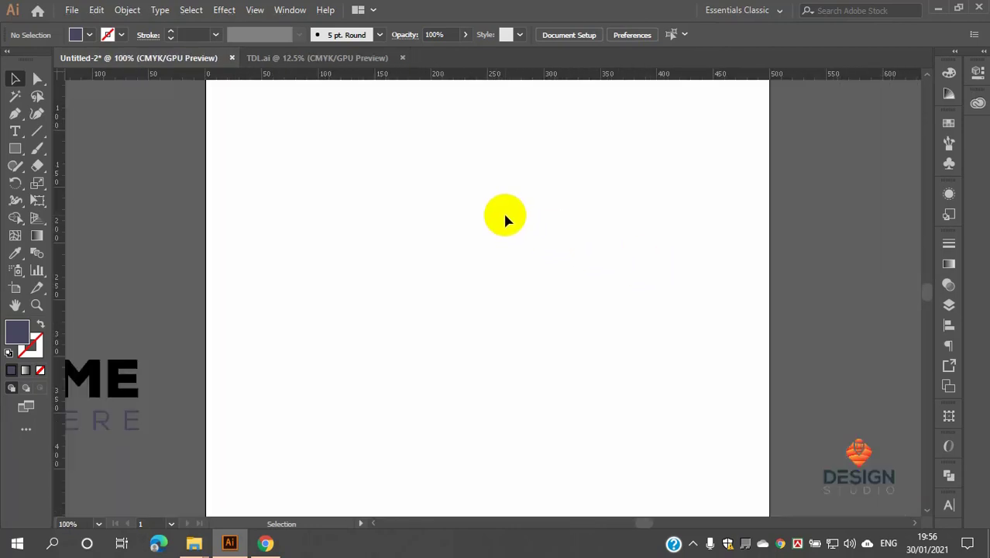
Step: Draw a circle about 194 px in diameter with the Ellipse tool and move it near the artboard's centre
click(22, 150)
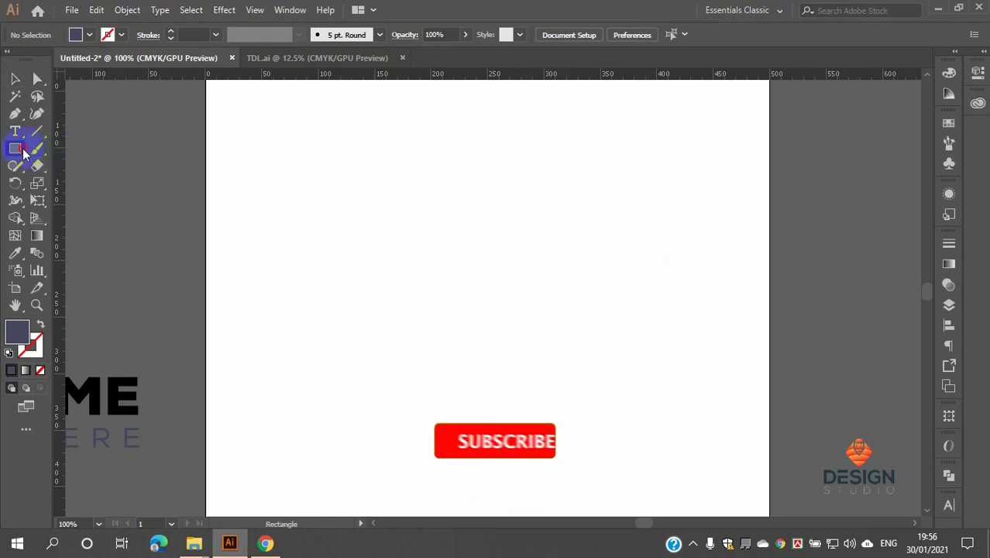
click(22, 151)
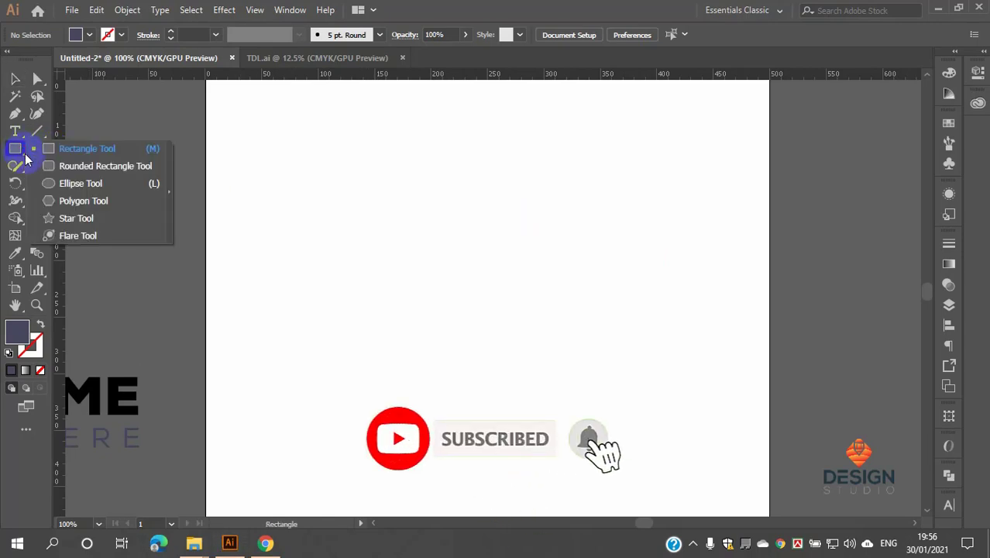
click(78, 183)
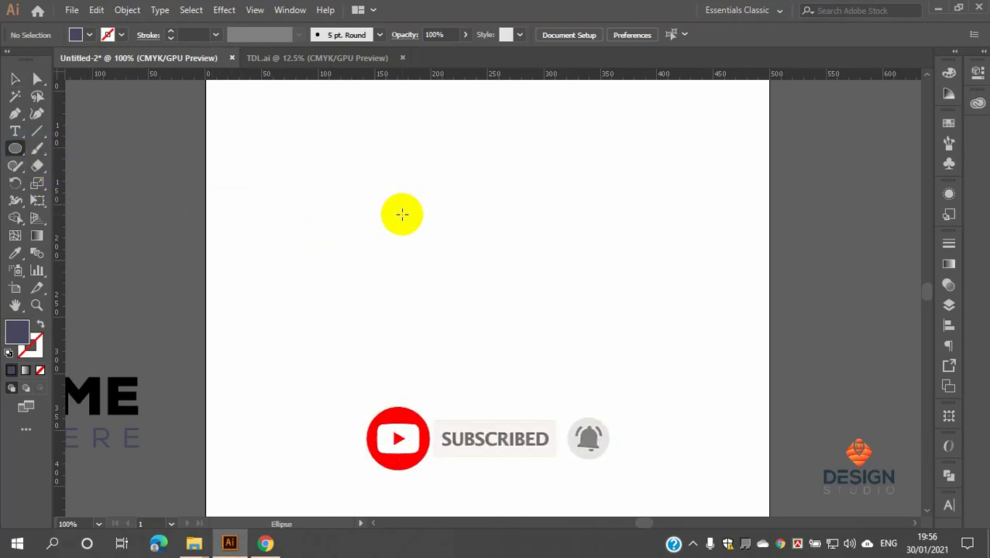
drag(462, 204, 637, 419)
click(15, 78)
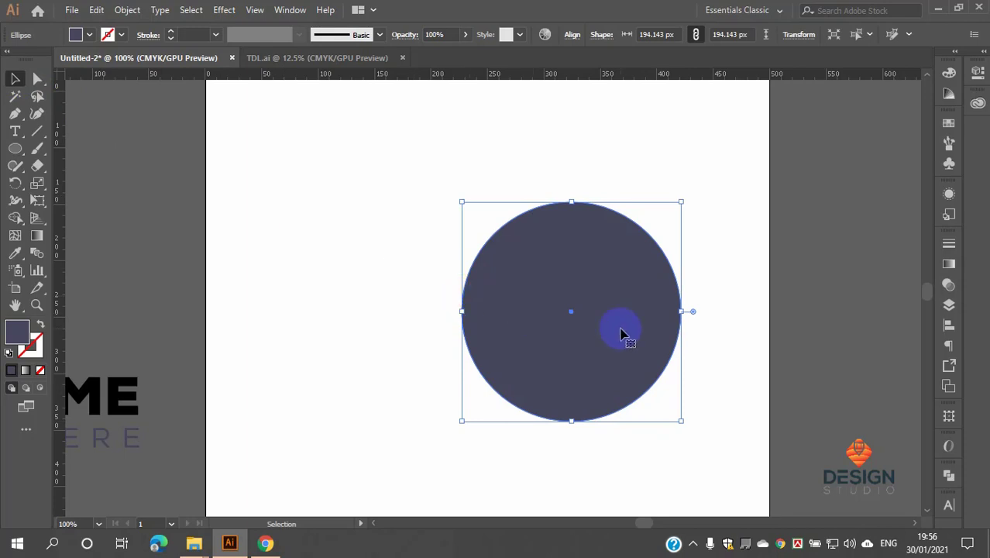
drag(571, 316, 517, 285)
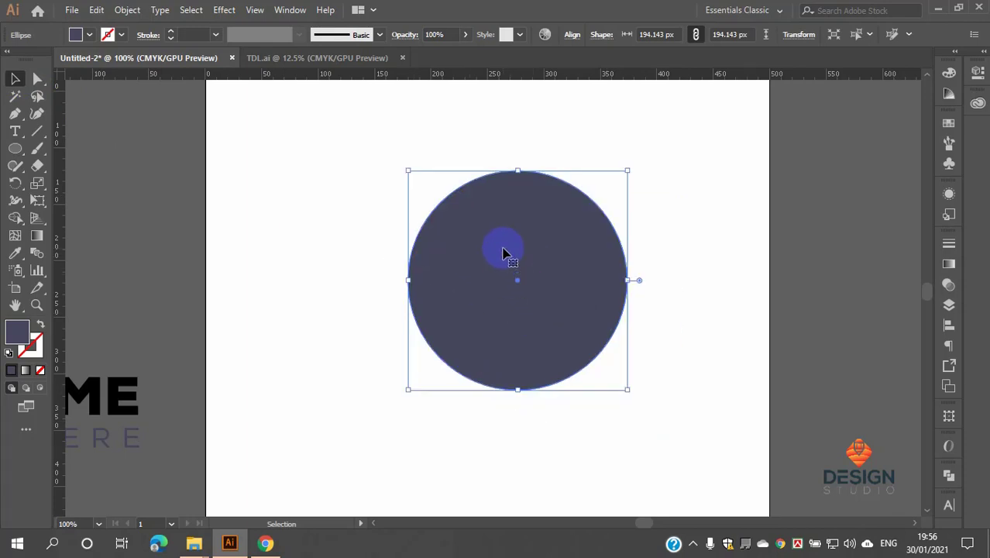
Step: Swap the circle's fill and stroke so that it has only a dark outline
key(ctrl+minus)
key(ctrl+plus)
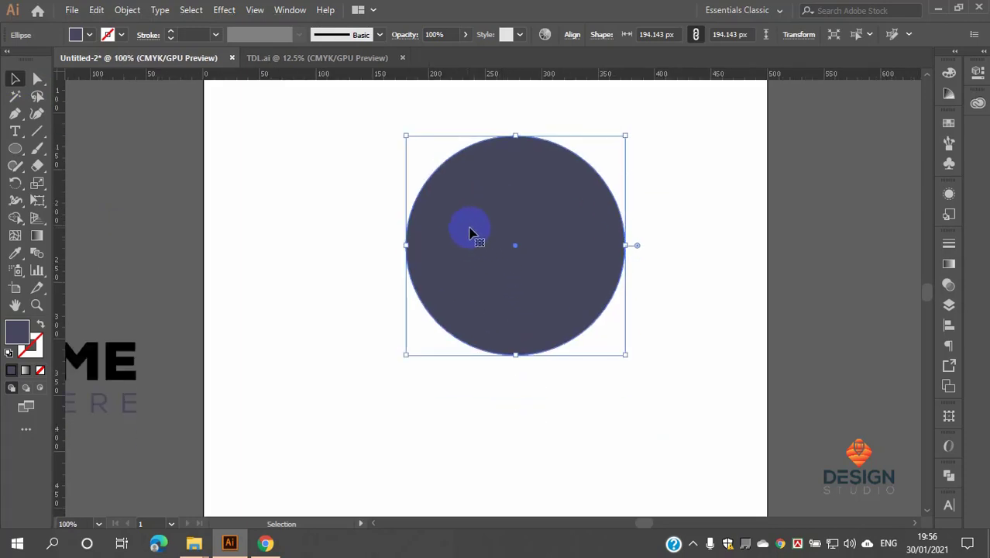
click(40, 325)
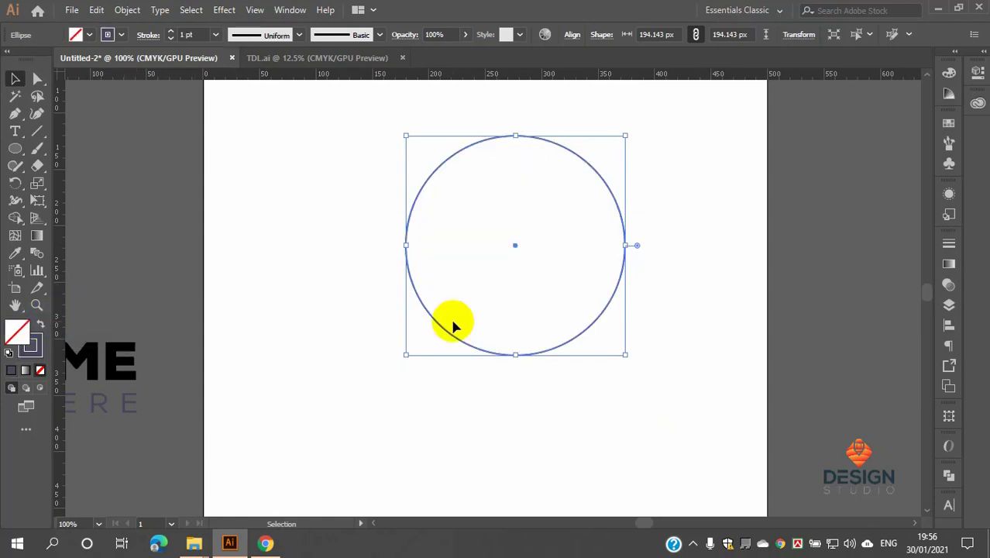
click(690, 270)
scroll(596, 172, up, 1)
scroll(575, 173, down, 1)
scroll(573, 172, up, 2)
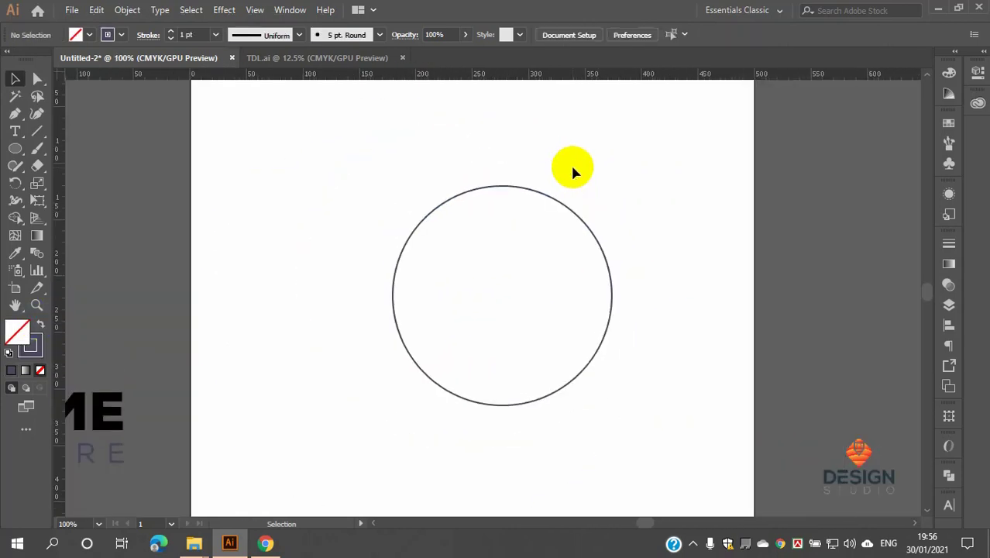
Step: Offset the circle's path by -60 px with miter joins to create a smaller concentric circle inside it
mouse_move(572, 165)
mouse_down()
mouse_move(531, 274)
mouse_move(504, 270)
mouse_up()
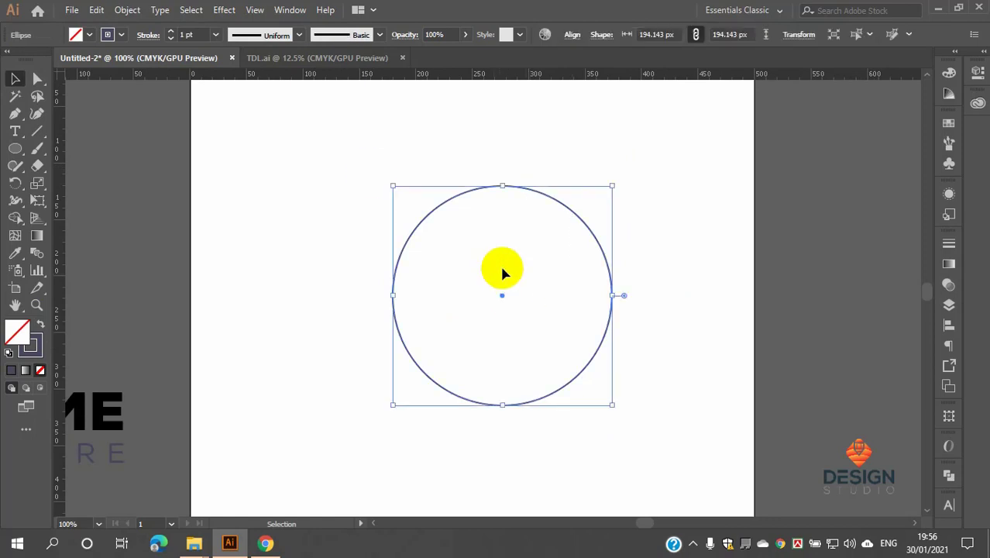
click(127, 10)
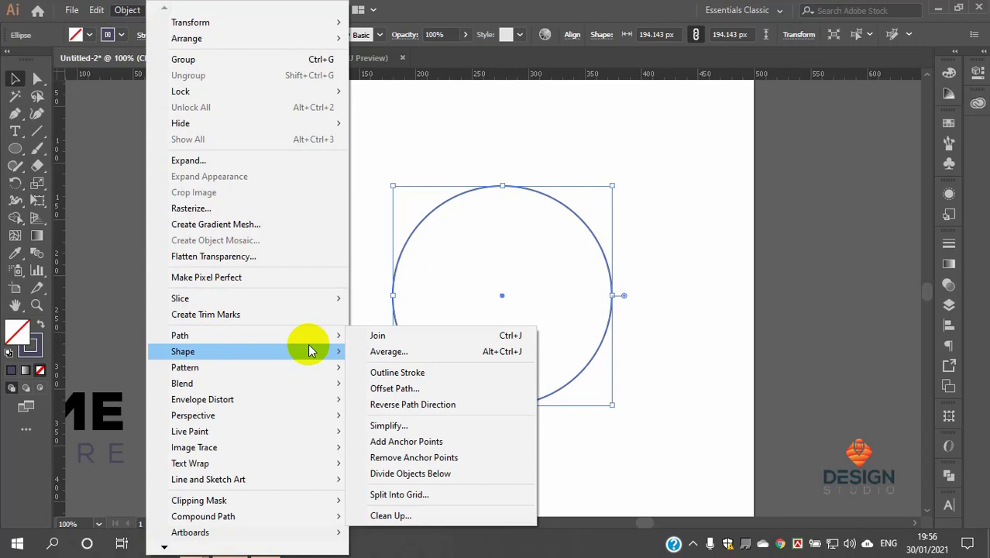
click(403, 388)
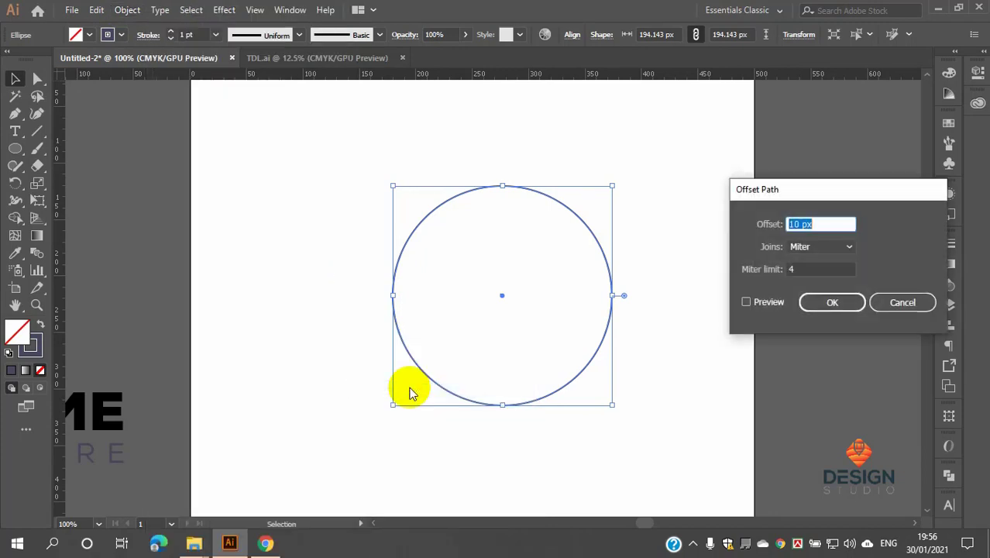
click(746, 302)
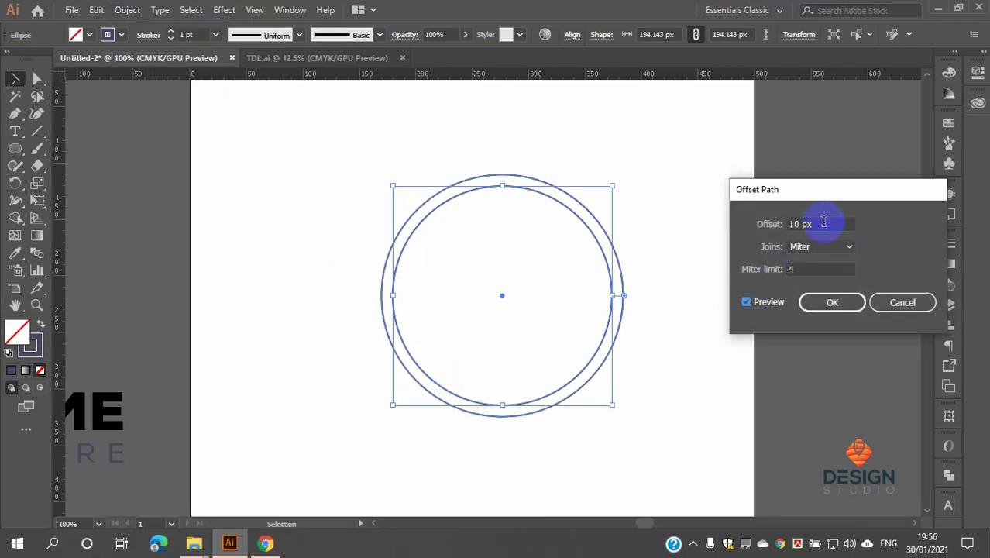
drag(823, 222, 770, 230)
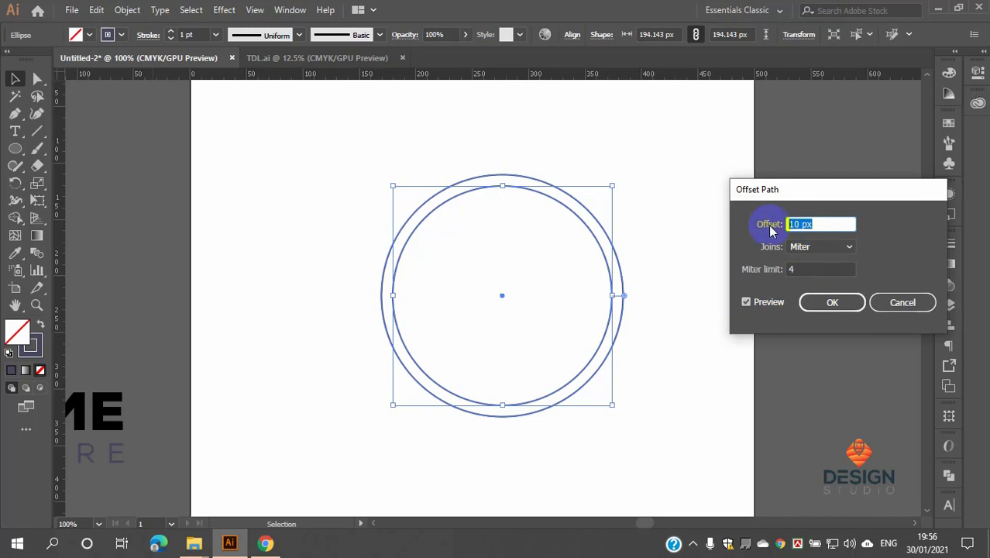
key(shift+Down)
key(shift+Down)
key(shift+Down)
key(shift+Down)
key(shift+Down)
key(shift+Down)
key(shift+Down)
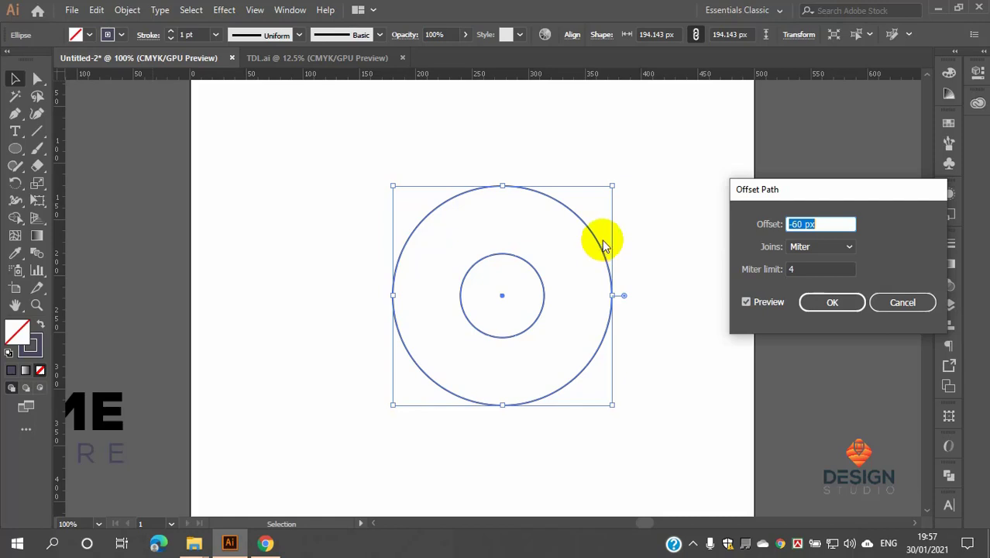
click(832, 303)
click(688, 279)
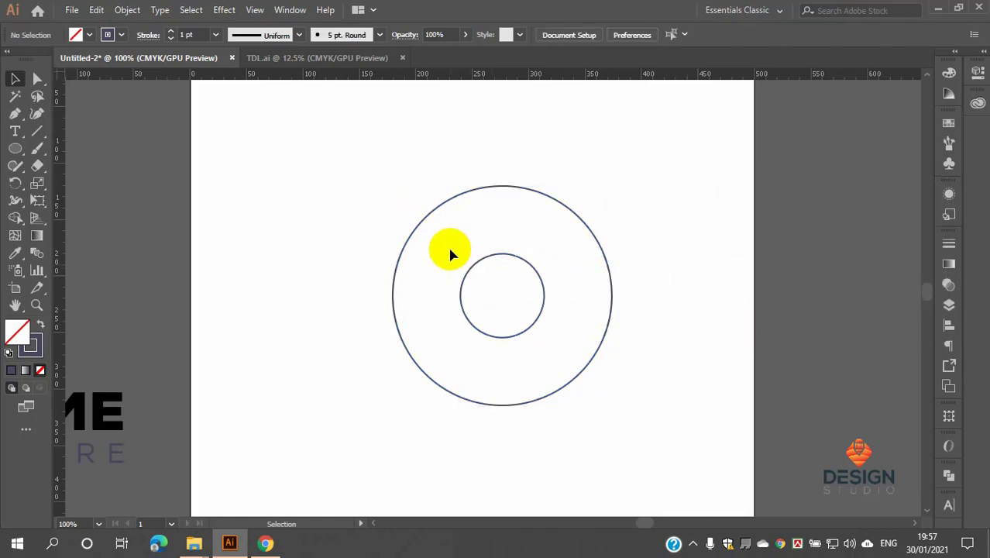
scroll(431, 220, up, 2)
scroll(430, 213, down, 2)
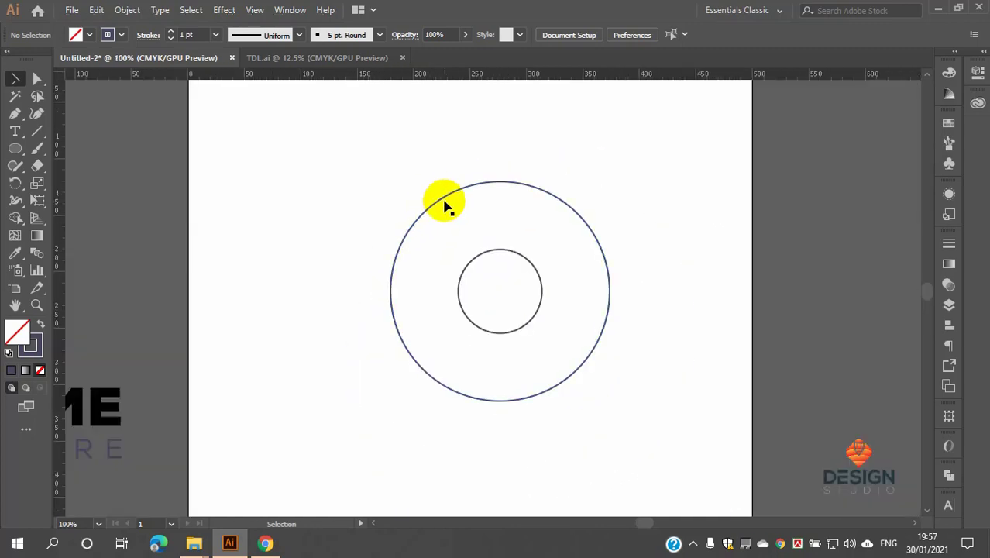
drag(443, 197, 432, 187)
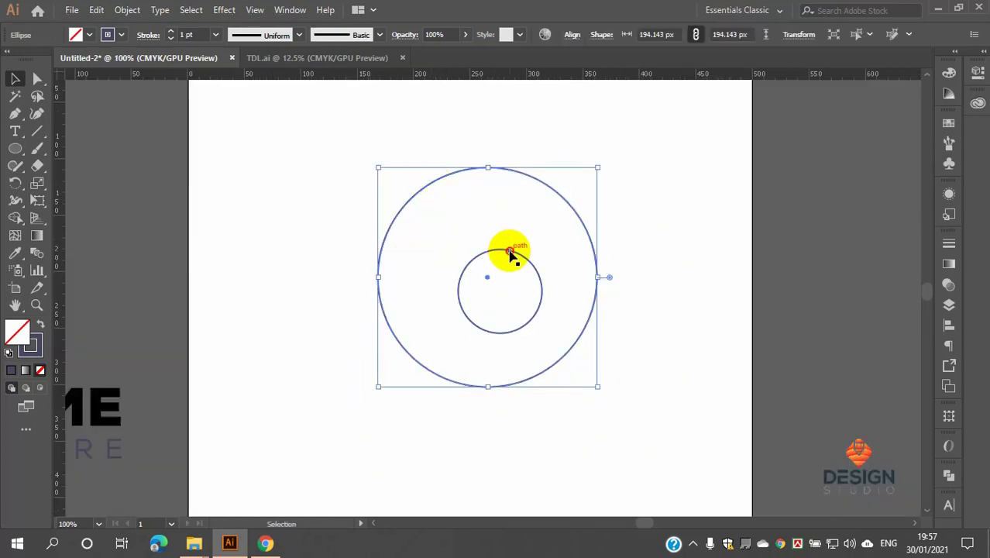
drag(508, 254, 504, 232)
key(ctrl+z)
key(ctrl+z)
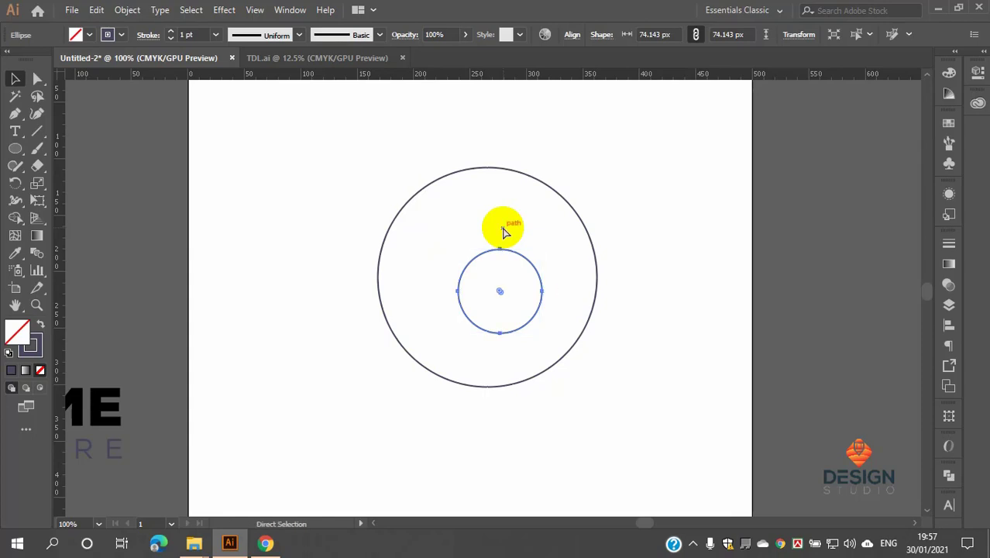
click(667, 279)
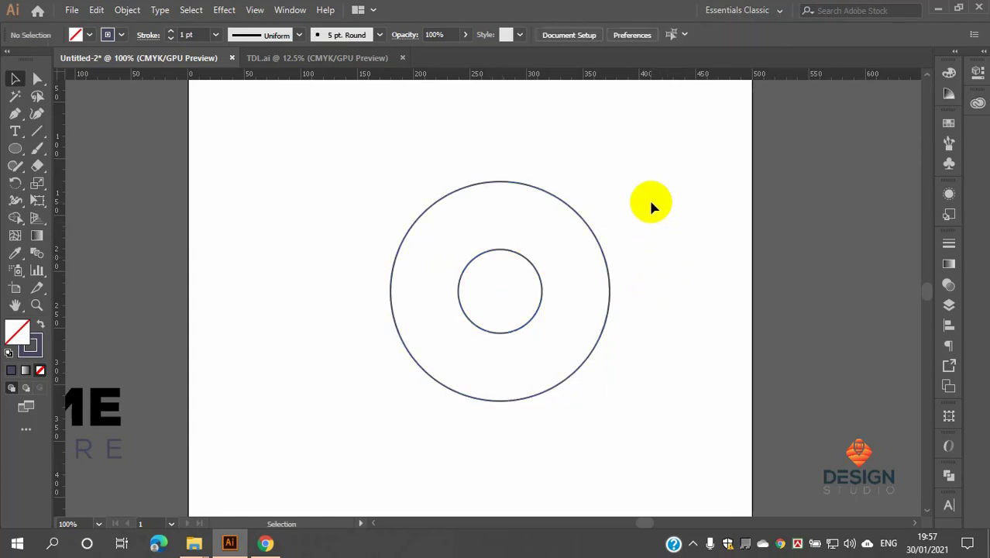
Step: Group the two concentric circles
drag(646, 204, 388, 422)
key(ctrl)
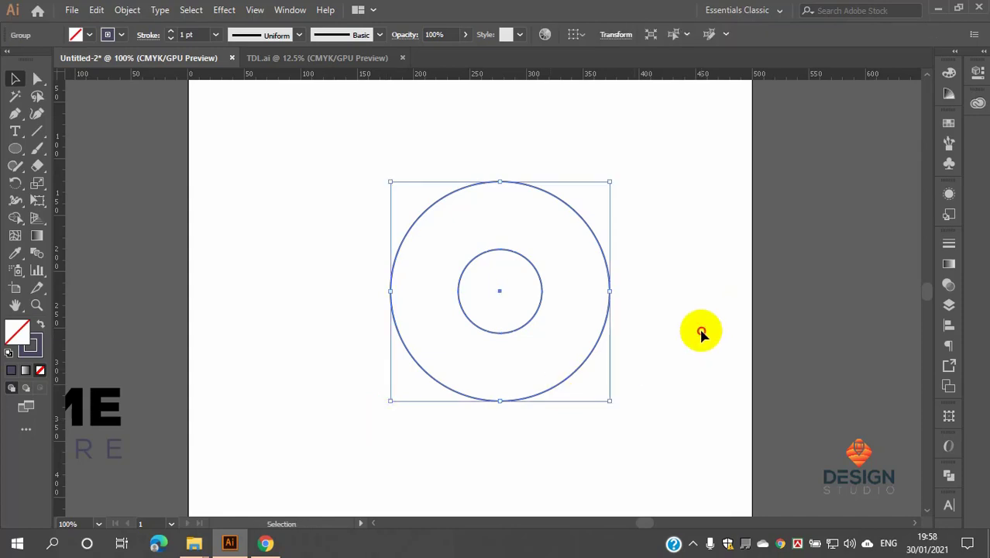
click(674, 335)
Step: Create a 60 × 300 px rectangle beside the concentric circles
scroll(511, 248, down, 3)
scroll(240, 260, up, 4)
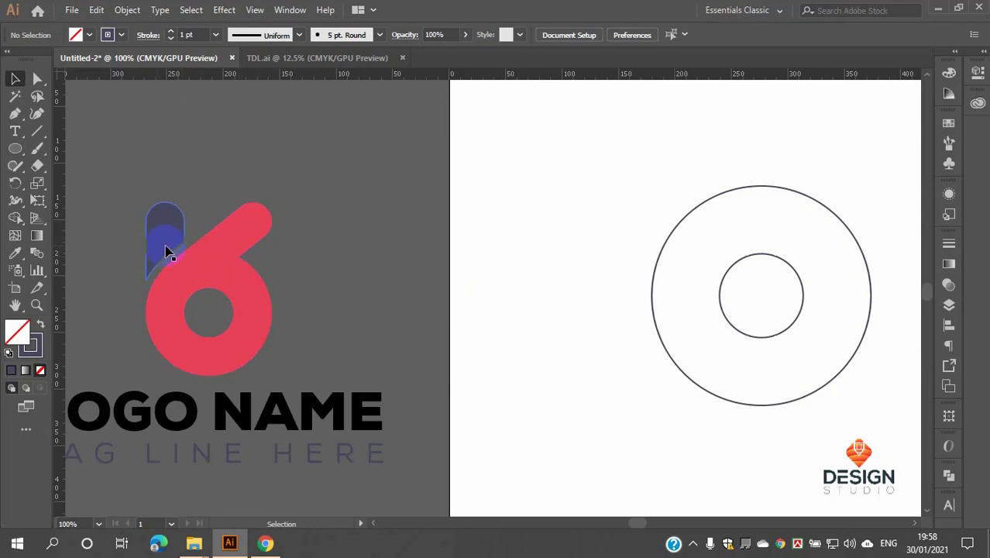
scroll(287, 190, down, 3)
scroll(626, 222, up, 2)
scroll(537, 205, down, 2)
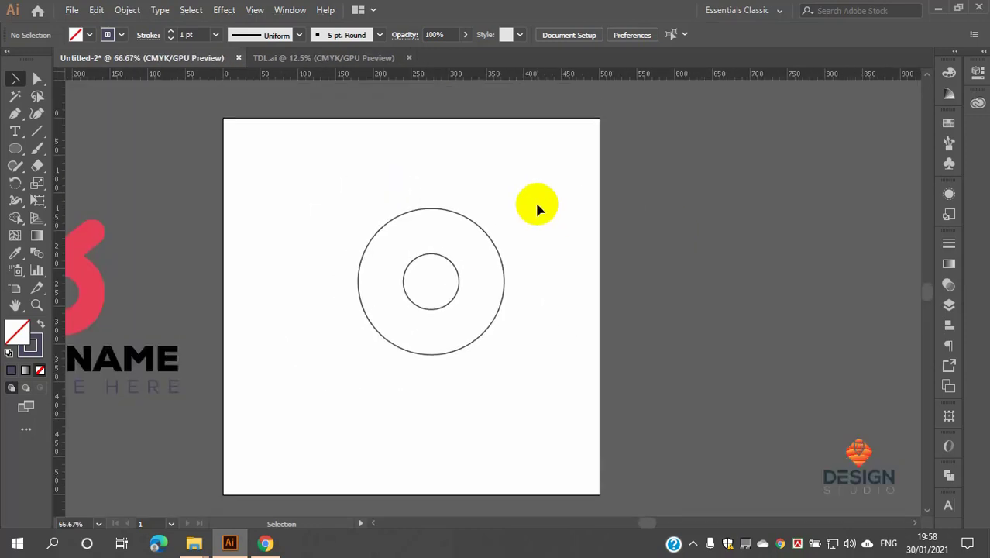
drag(21, 153, 54, 145)
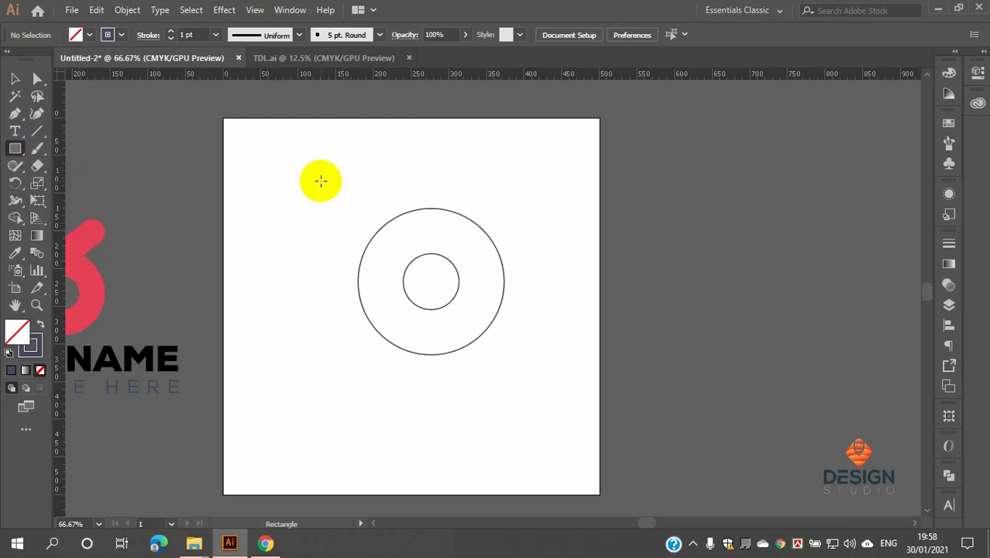
click(321, 181)
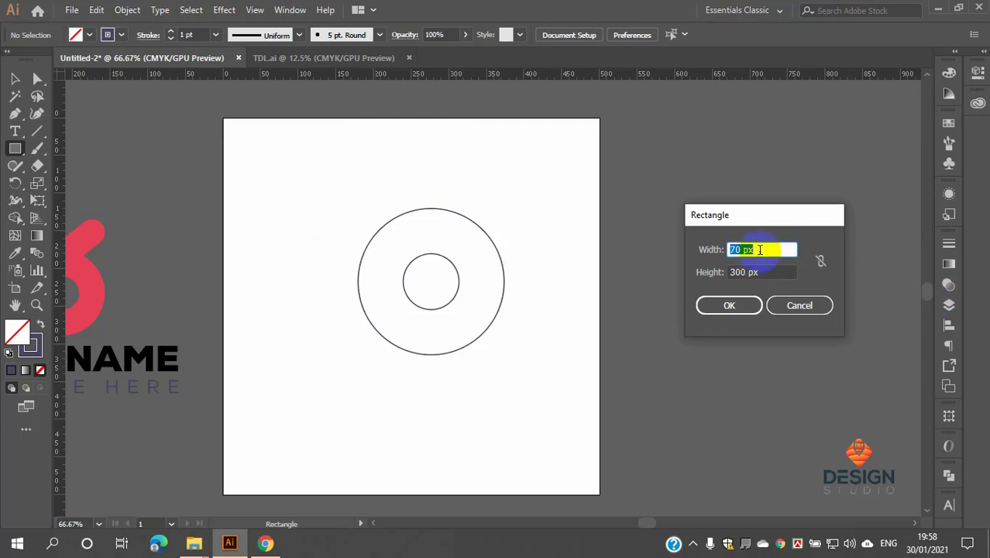
text(60)
key(Tab)
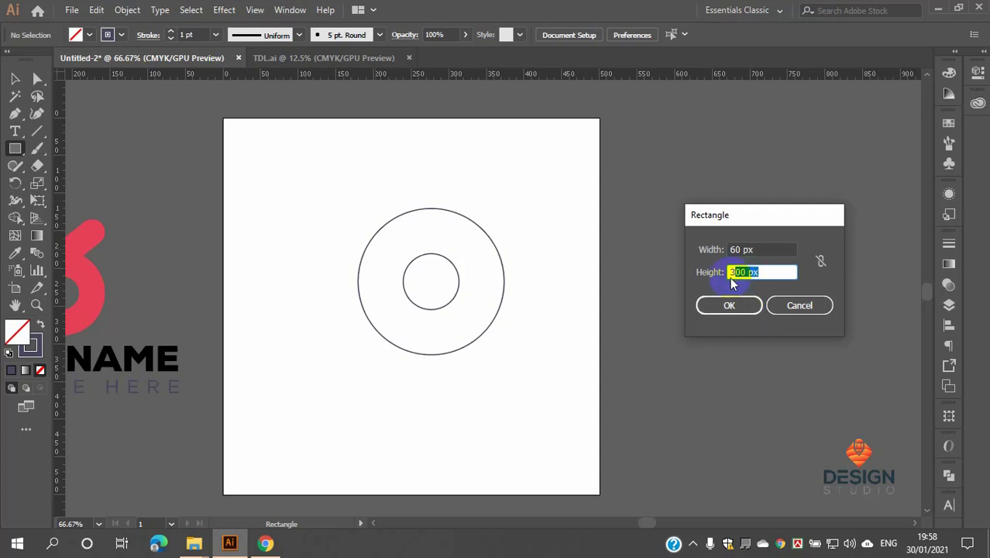
click(729, 305)
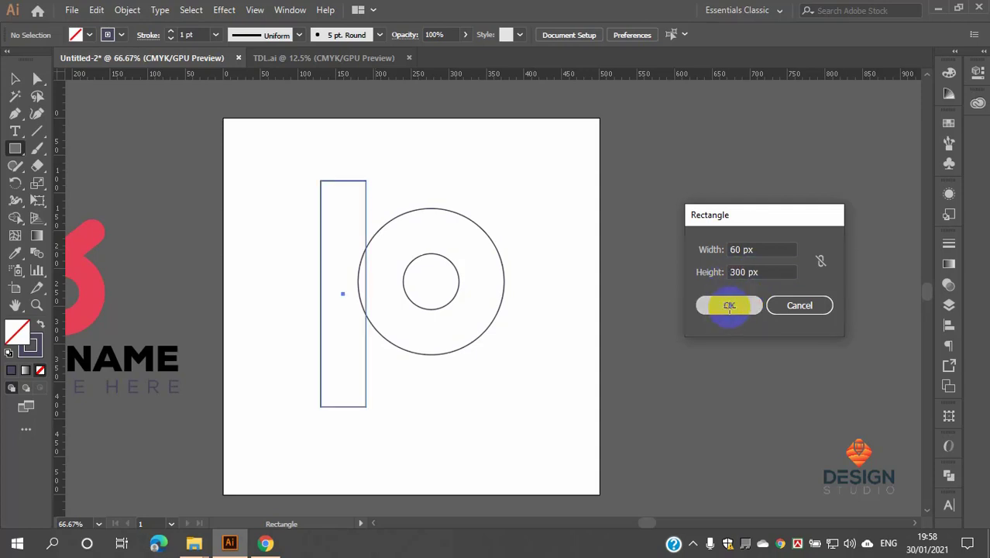
Step: Move the tall rectangle left so that it stands clear of the concentric circles
scroll(263, 276, up, 2)
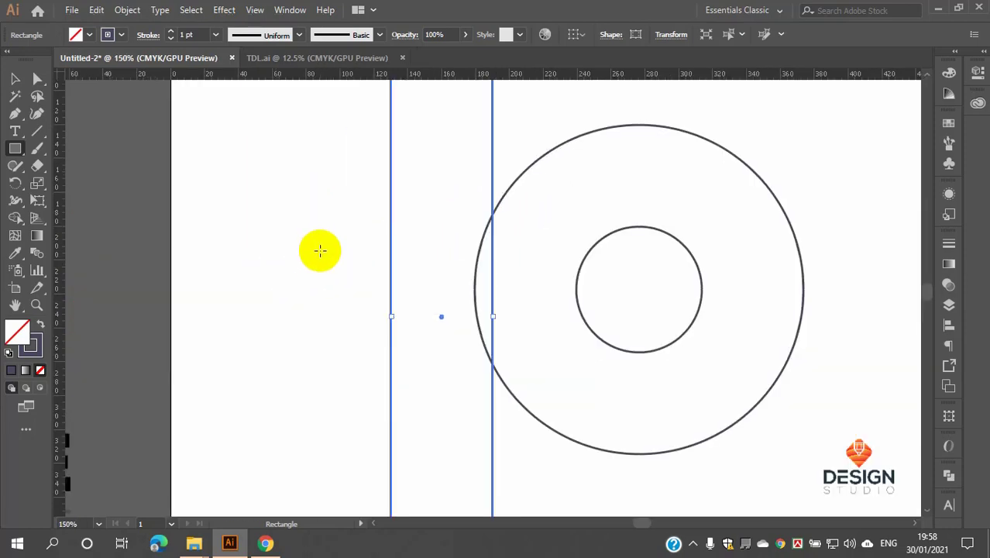
scroll(320, 250, down, 2)
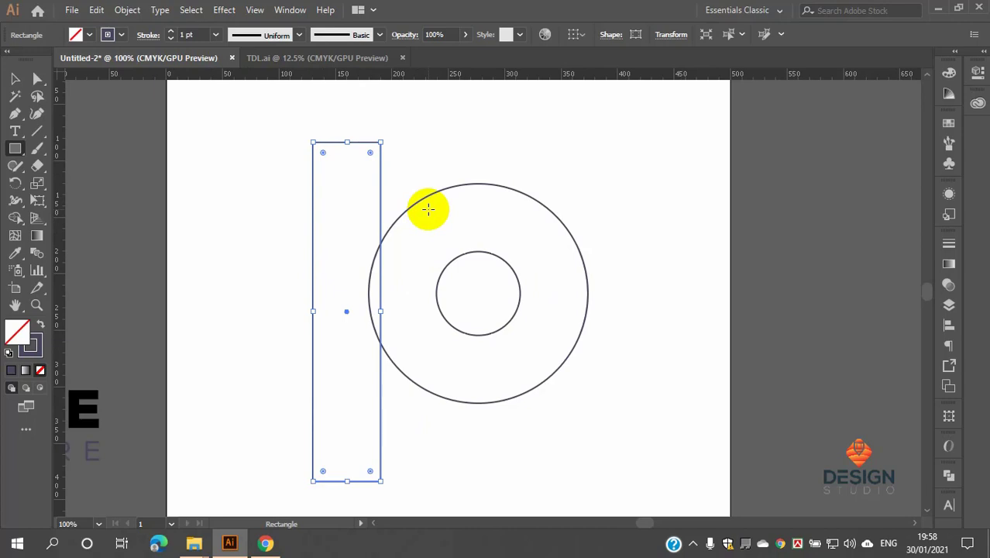
click(14, 80)
scroll(397, 121, up, 2)
scroll(396, 123, down, 2)
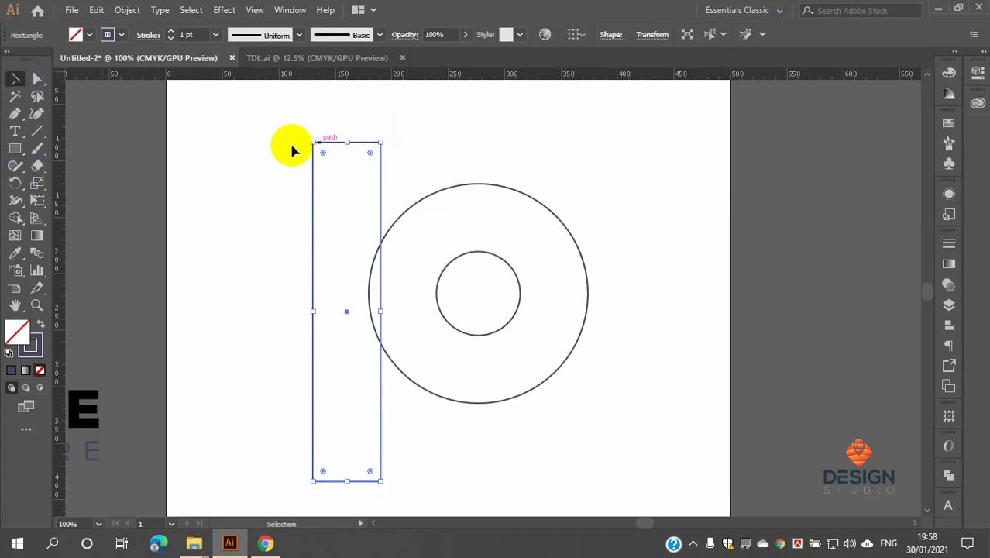
click(460, 188)
click(459, 143)
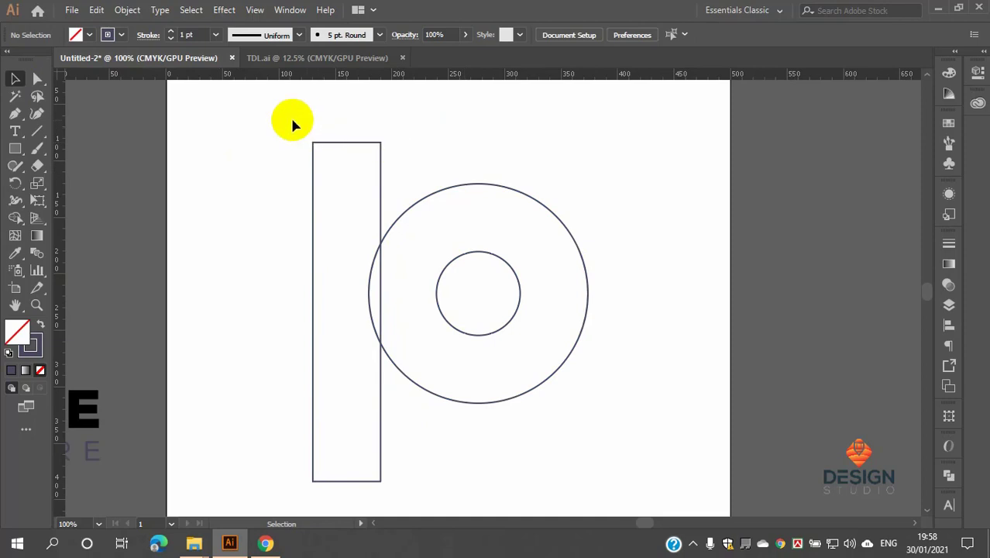
drag(290, 116, 426, 178)
scroll(426, 178, down, 2)
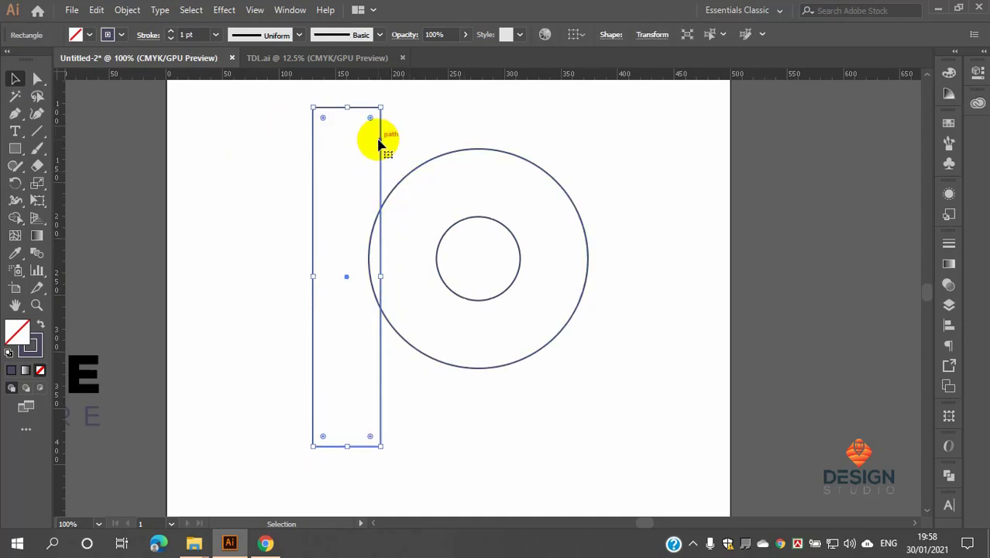
drag(378, 144, 328, 158)
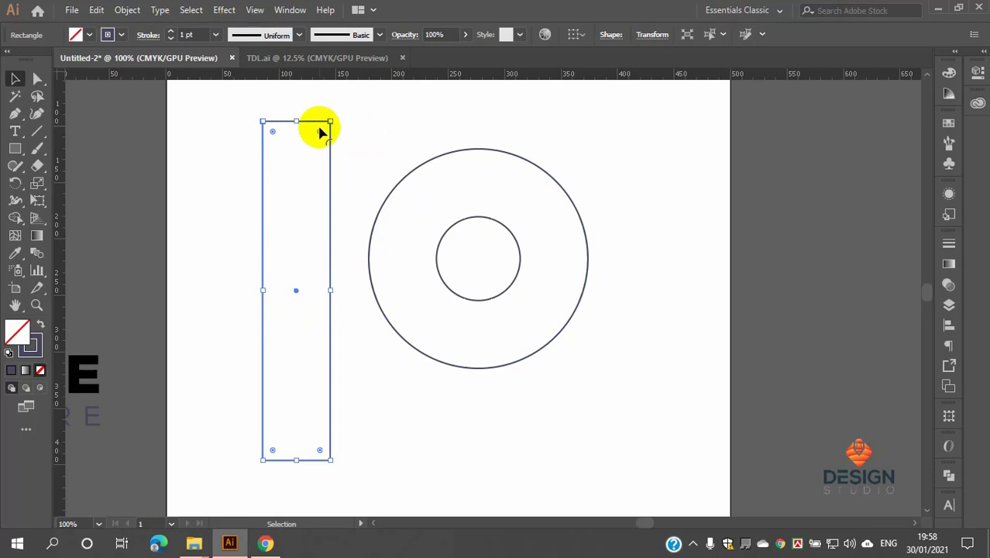
drag(321, 136, 306, 205)
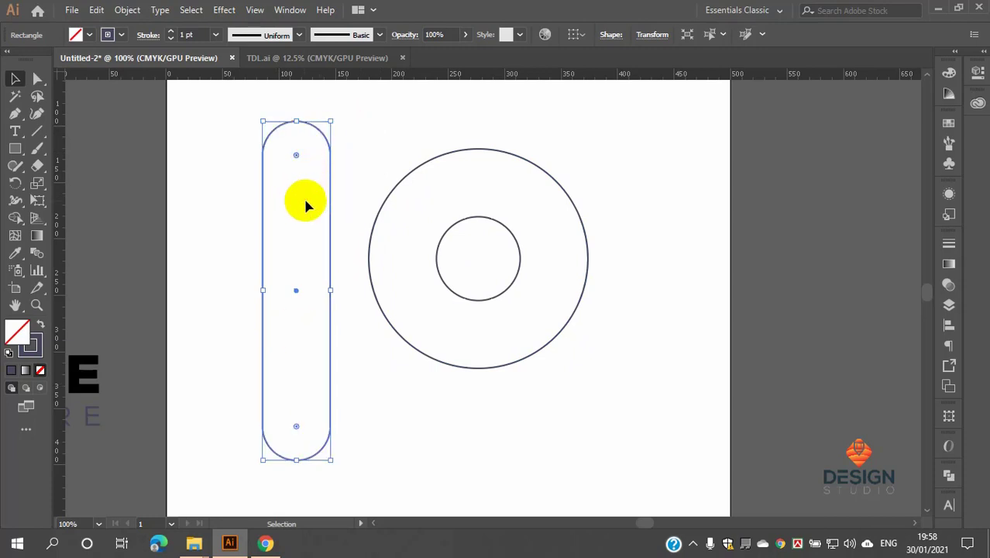
key(ctrl+z)
click(373, 139)
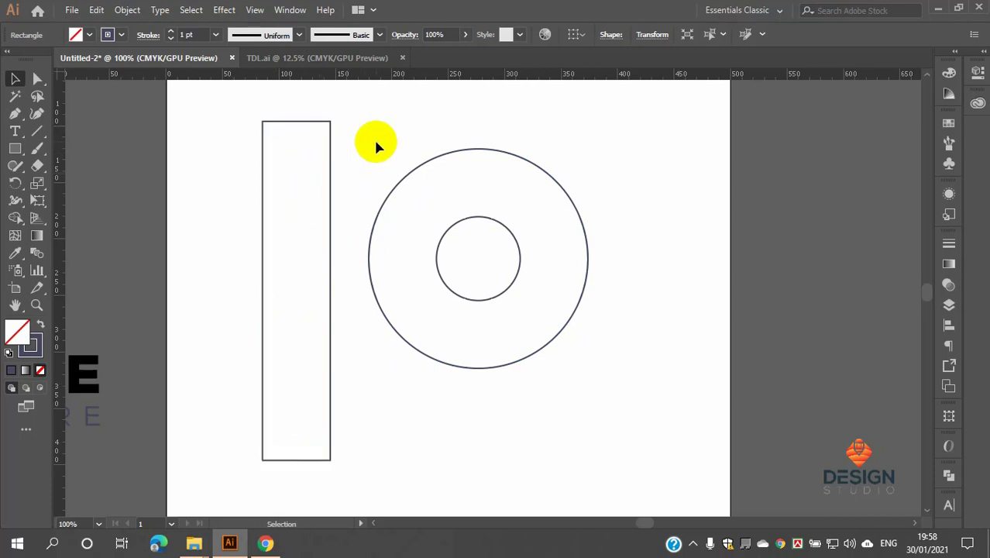
drag(243, 105, 349, 465)
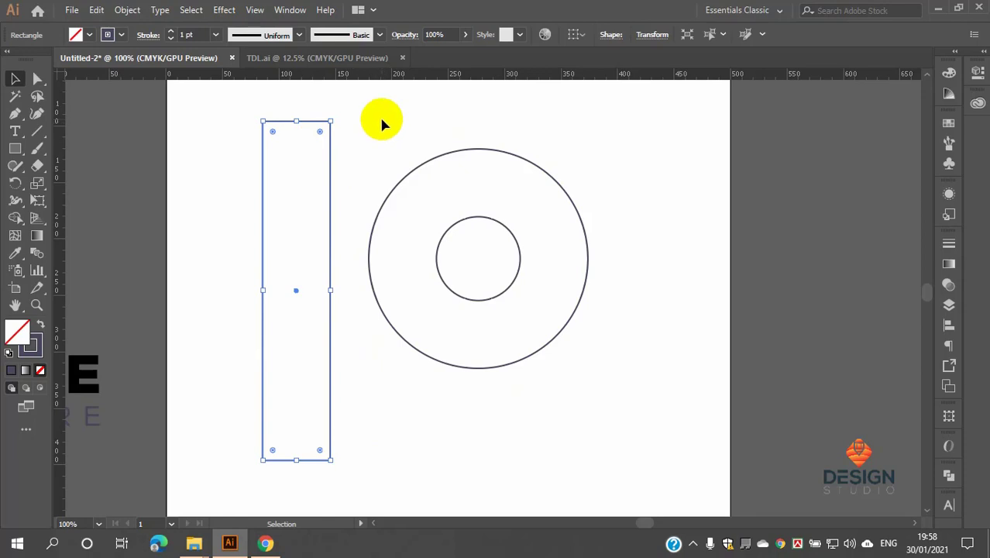
click(181, 150)
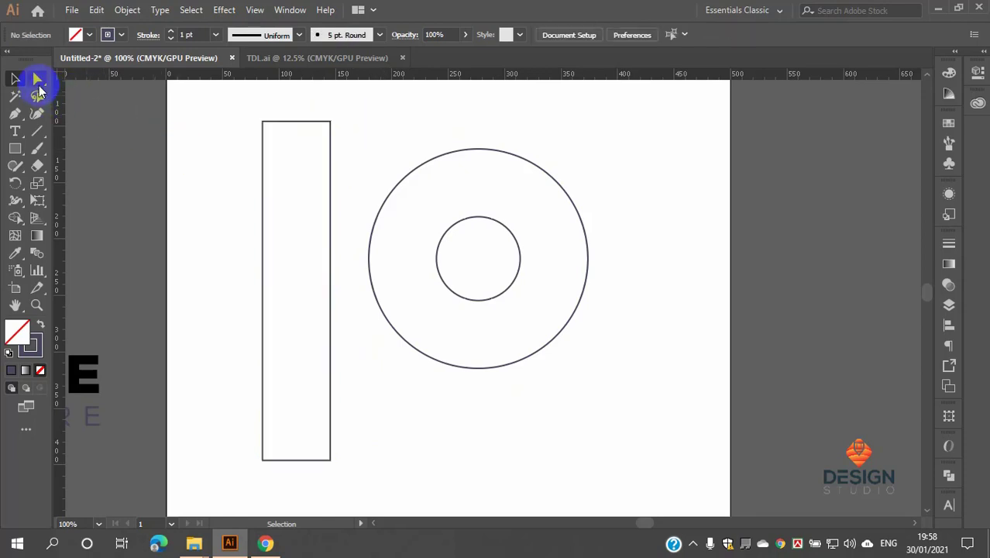
Step: Round all four corners of the tall rectangle with a 30 px corner radius
drag(220, 110, 347, 478)
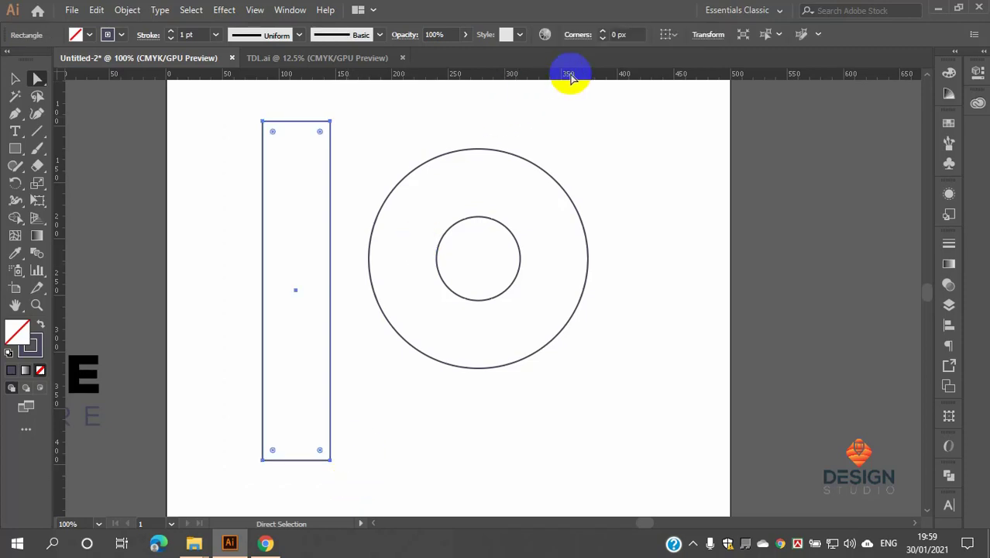
click(603, 34)
drag(602, 34, 603, 35)
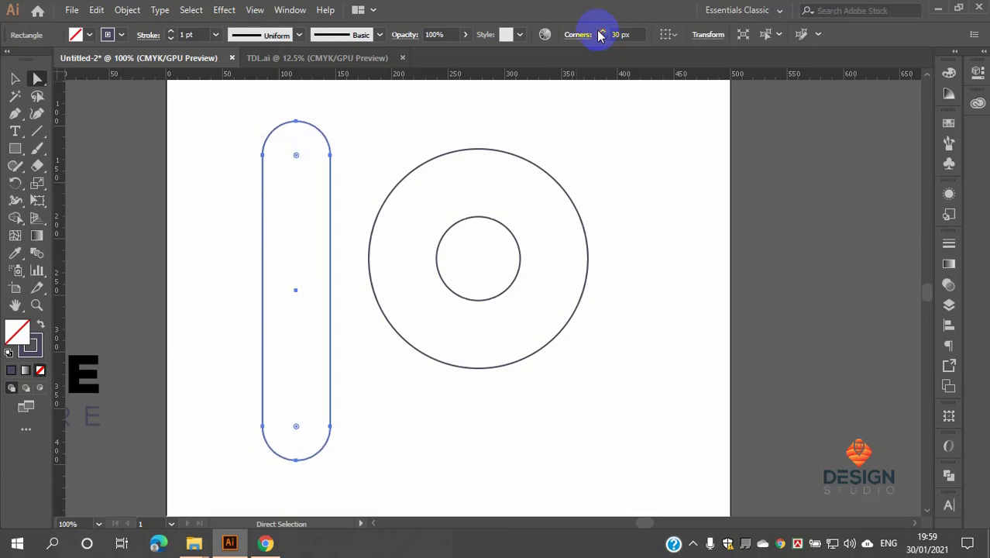
click(16, 79)
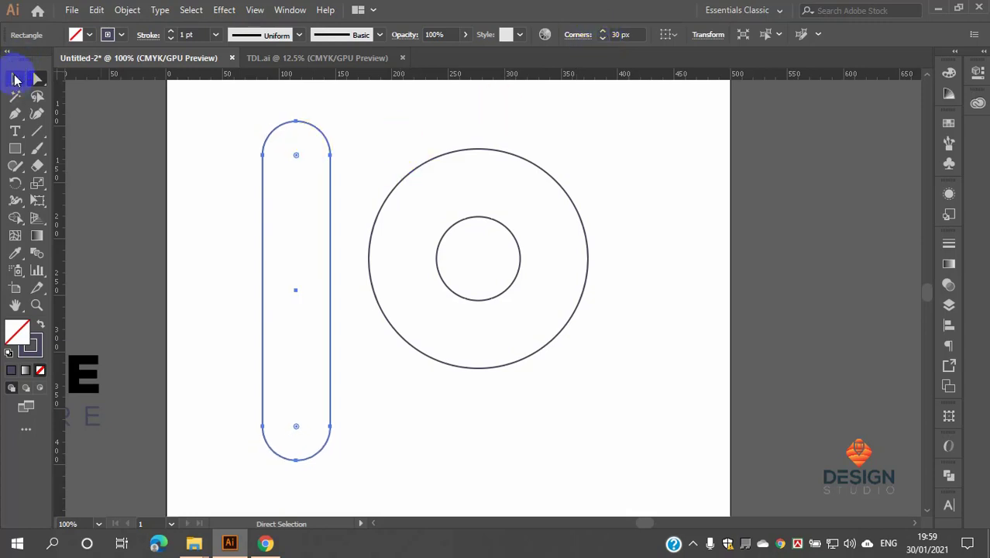
click(372, 140)
scroll(361, 148, down, 1)
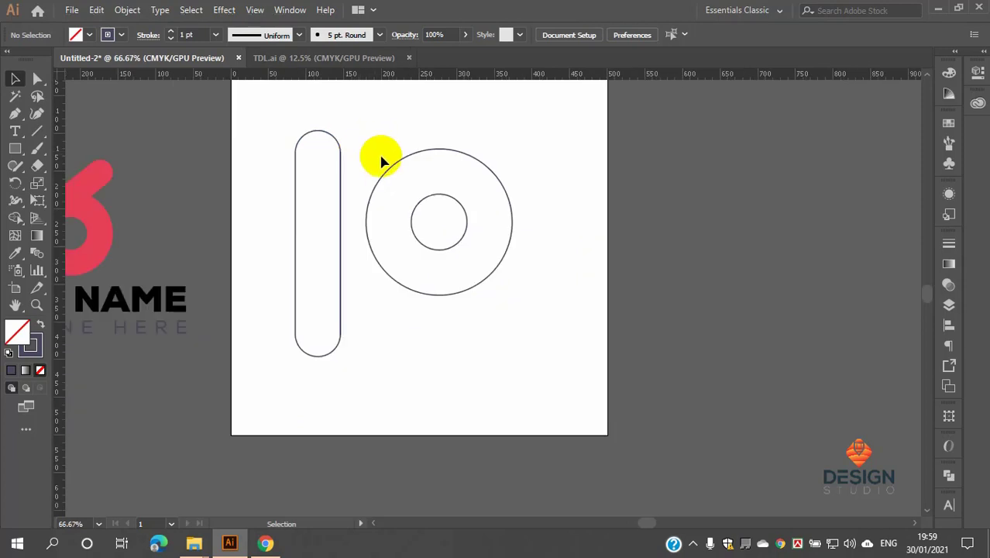
scroll(382, 163, up, 1)
scroll(364, 165, up, 1)
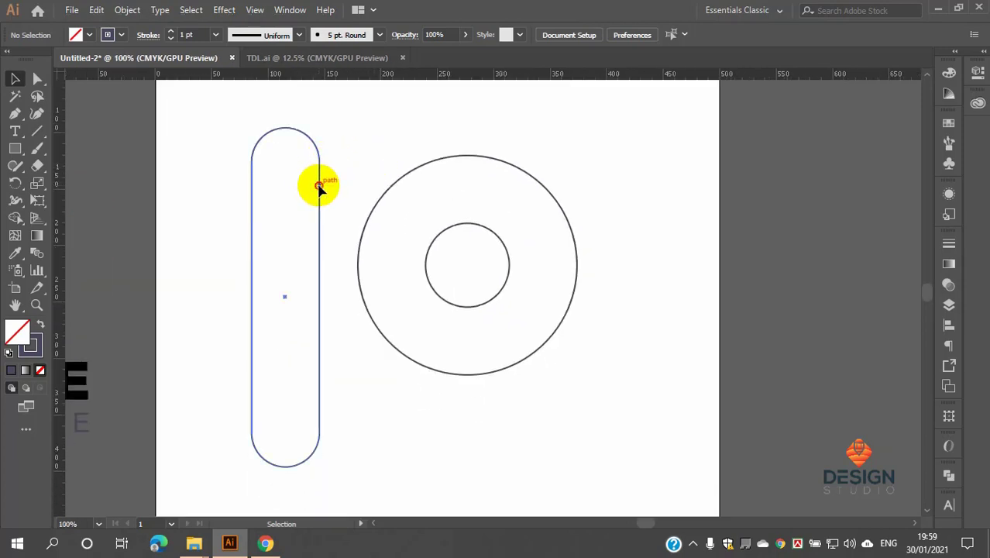
click(318, 186)
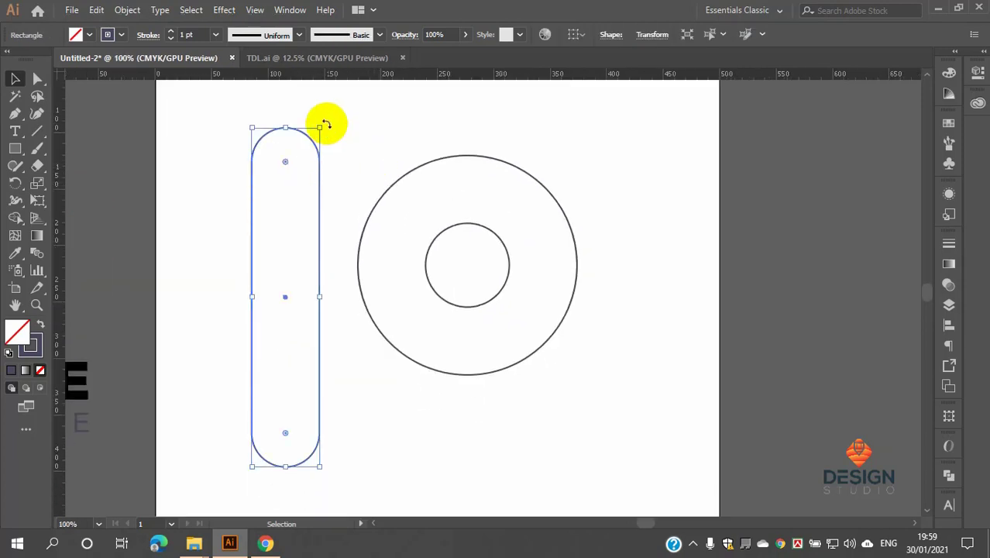
drag(327, 124, 398, 172)
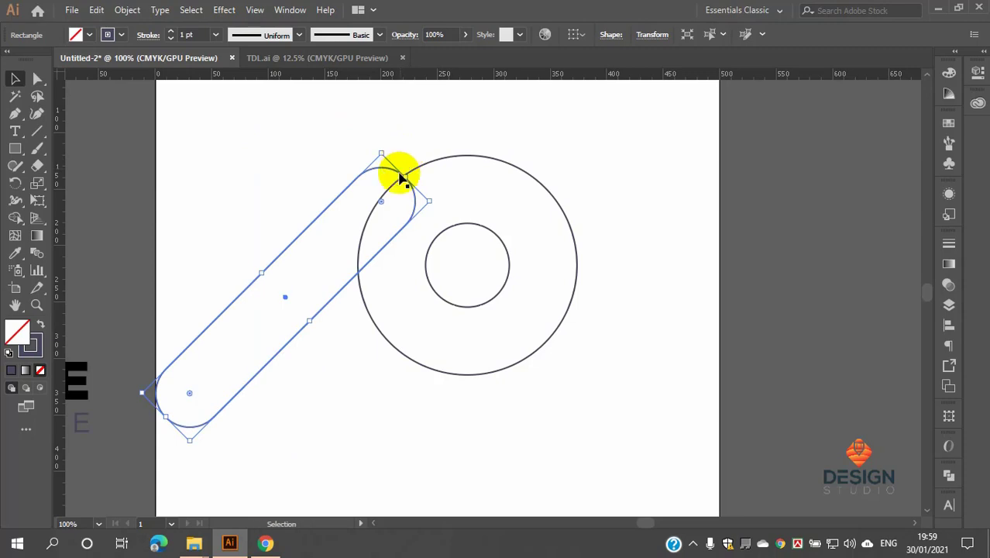
scroll(394, 198, down, 3)
scroll(405, 198, up, 3)
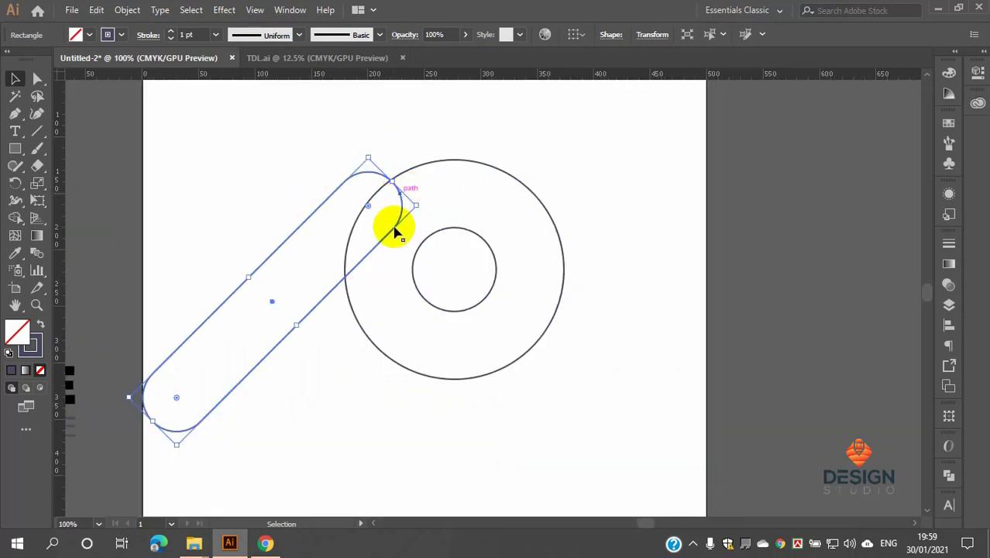
scroll(385, 248, up, 3)
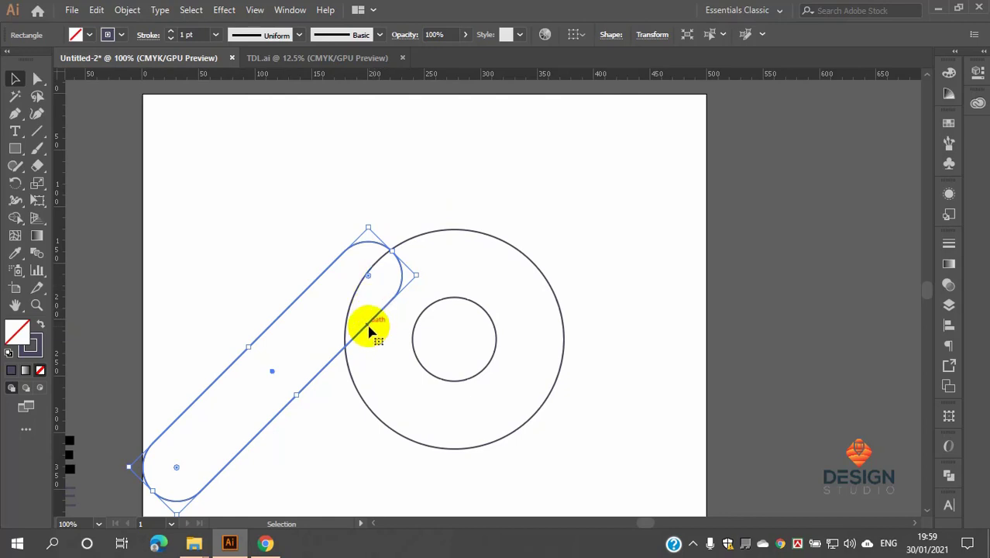
drag(371, 330, 483, 254)
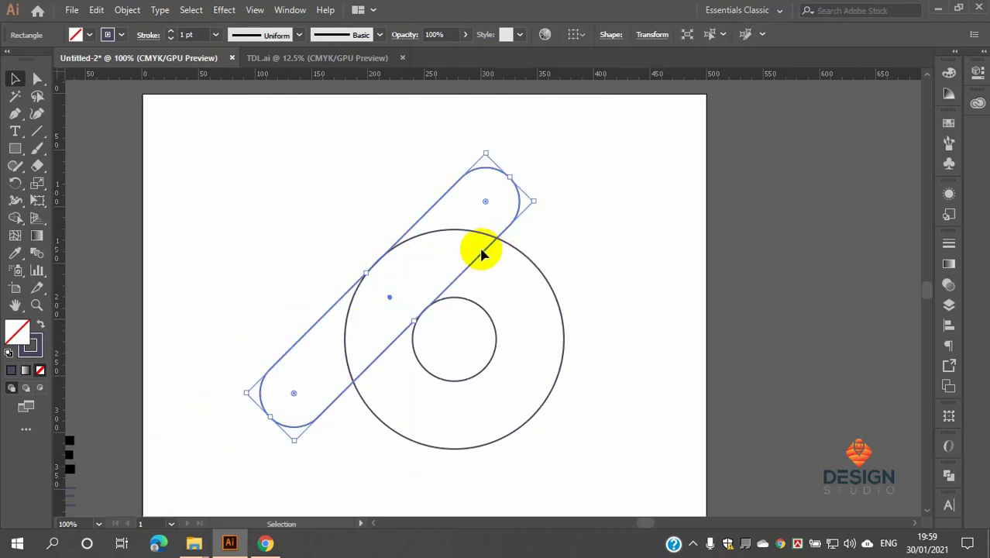
key(a)
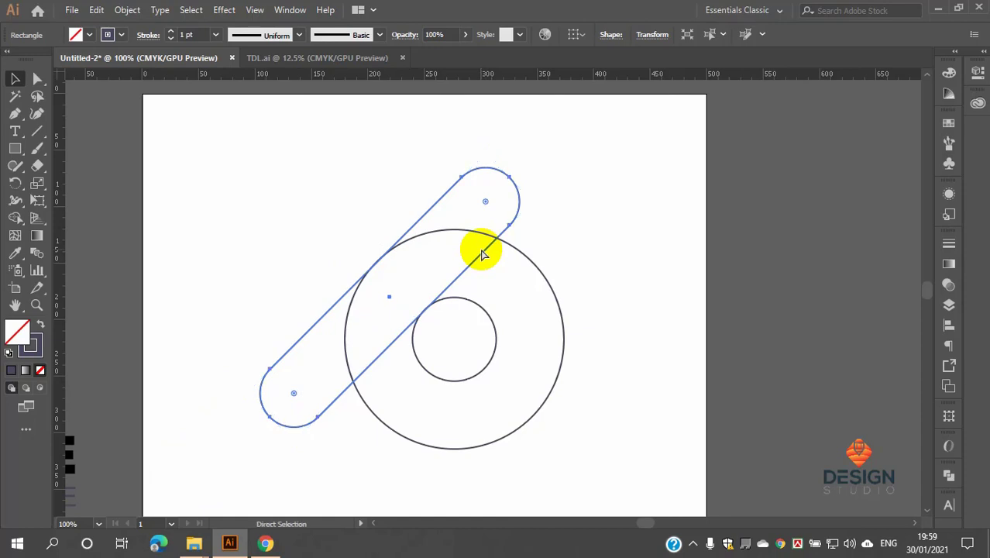
key(ctrl+z)
key(ctrl+z)
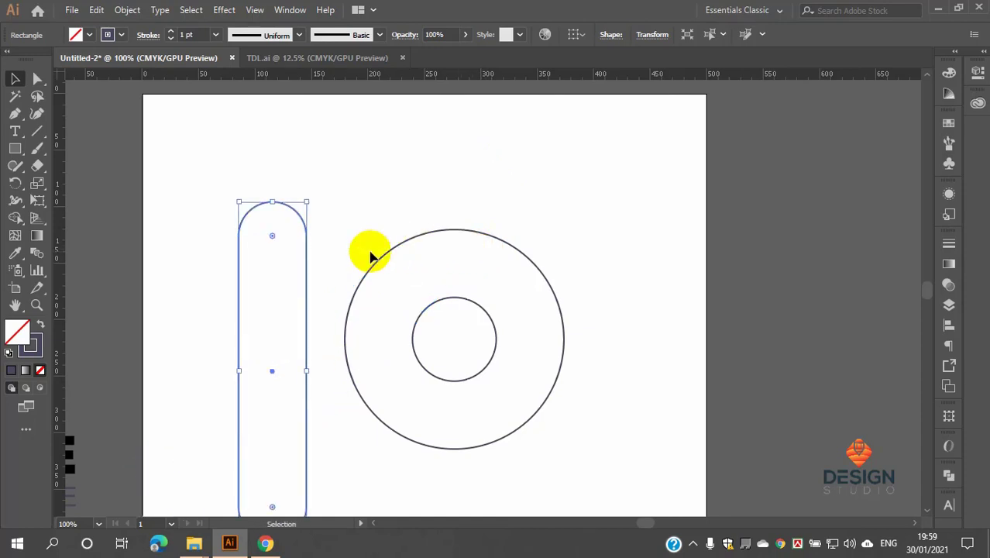
Step: Duplicate the upright rounded bar about 73 px to its left
drag(307, 270, 224, 263)
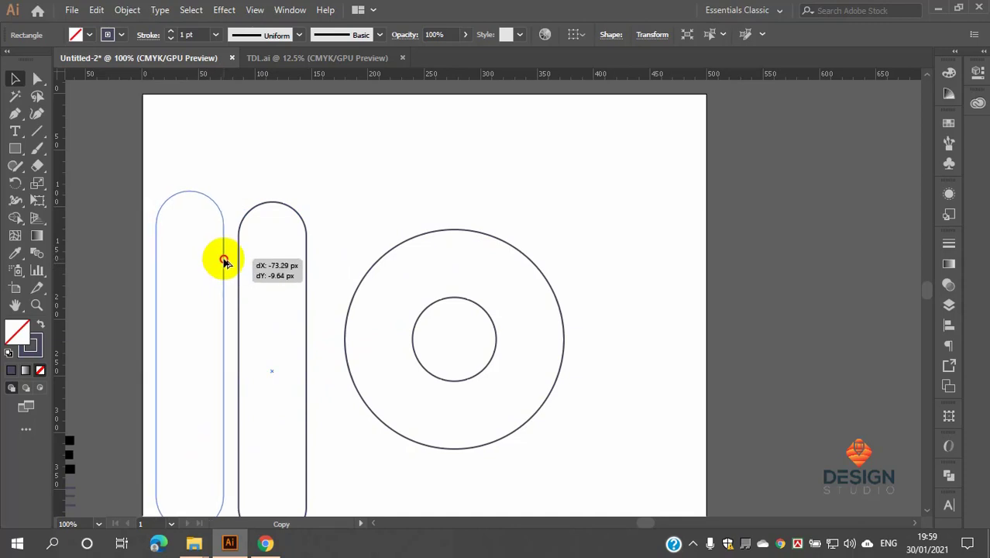
drag(224, 263, 225, 263)
scroll(287, 204, down, 3)
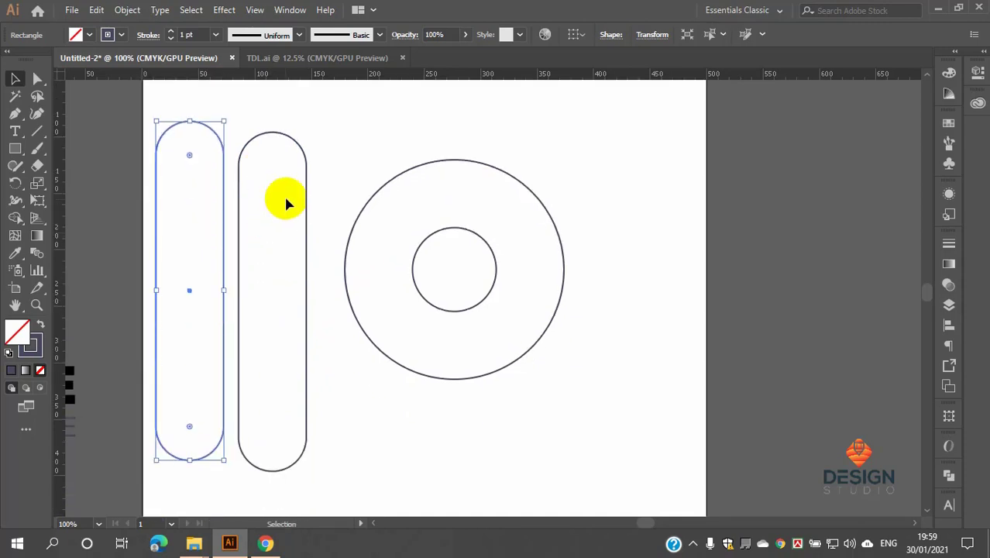
Step: Rotate the original rounded bar about 45° clockwise and place it across the ring, its long sides touching the outer and inner circles
drag(304, 189, 338, 189)
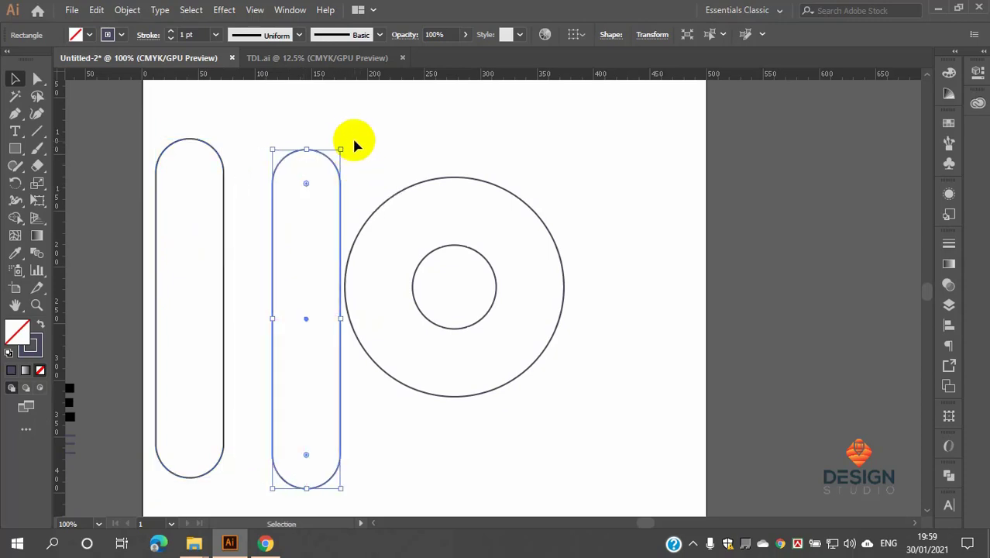
drag(345, 142, 482, 220)
scroll(405, 277, up, 1)
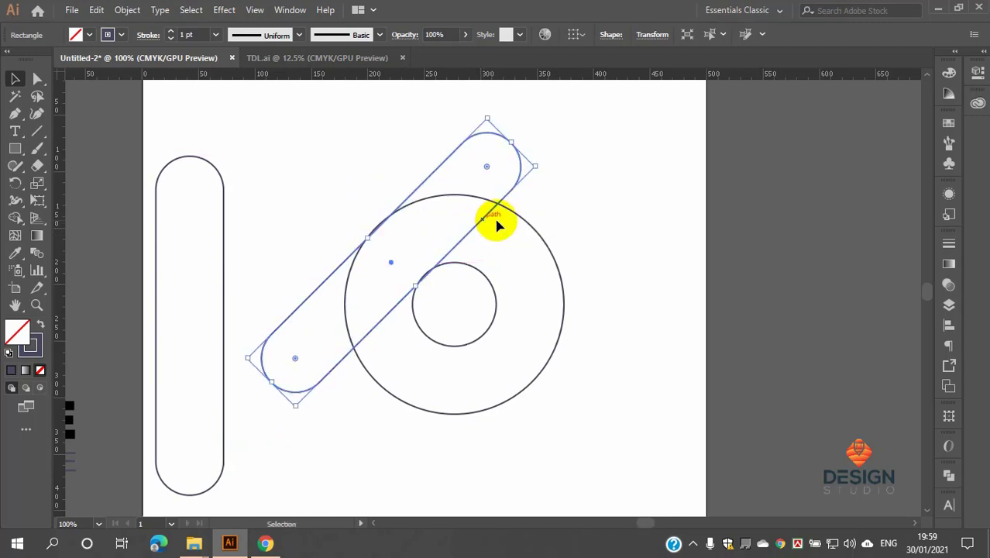
click(577, 218)
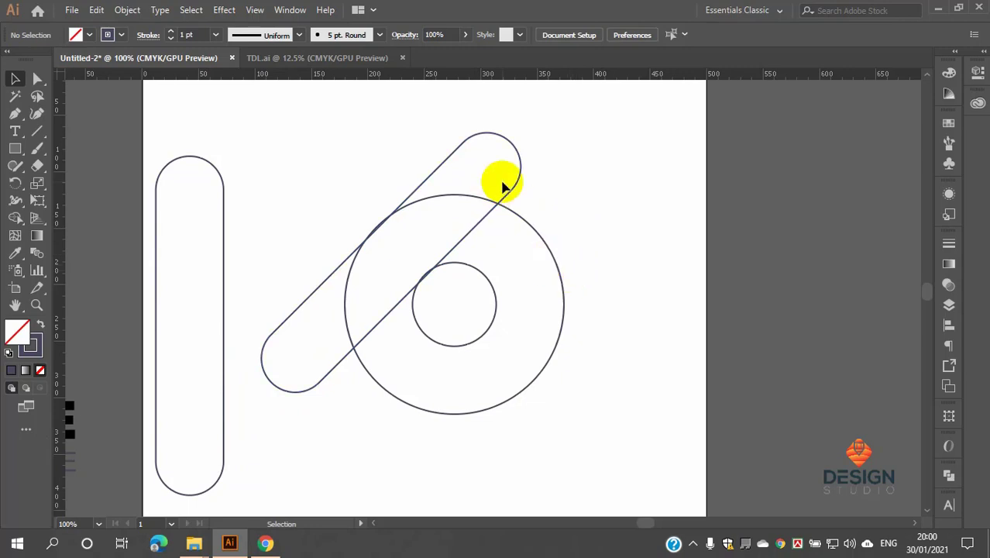
Step: Hide the rulers around the canvas
scroll(531, 186, up, 2)
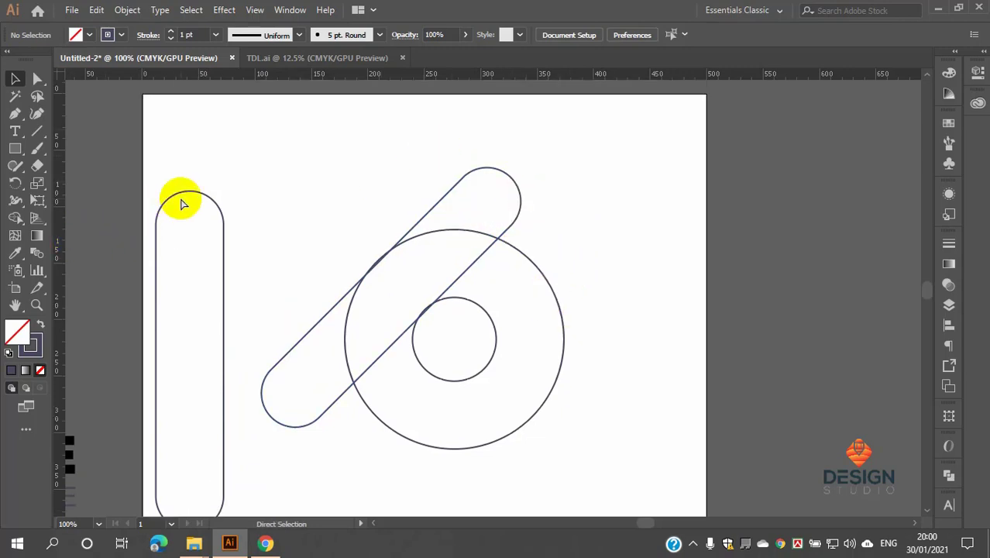
key(ctrl+r)
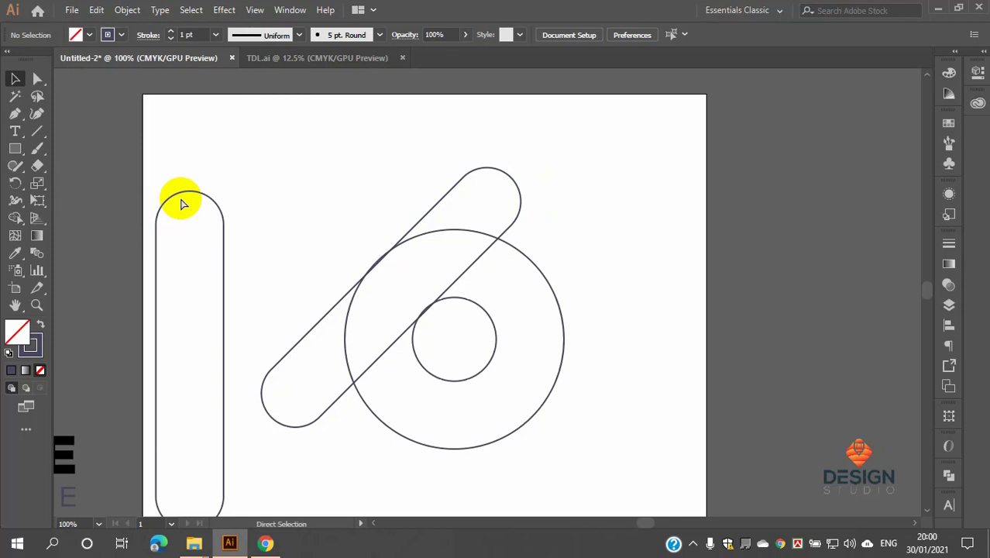
Step: Show the rulers and place a vertical guide at the outer circle's right edge and a horizontal guide just above the slanted bar
key(ctrl+r)
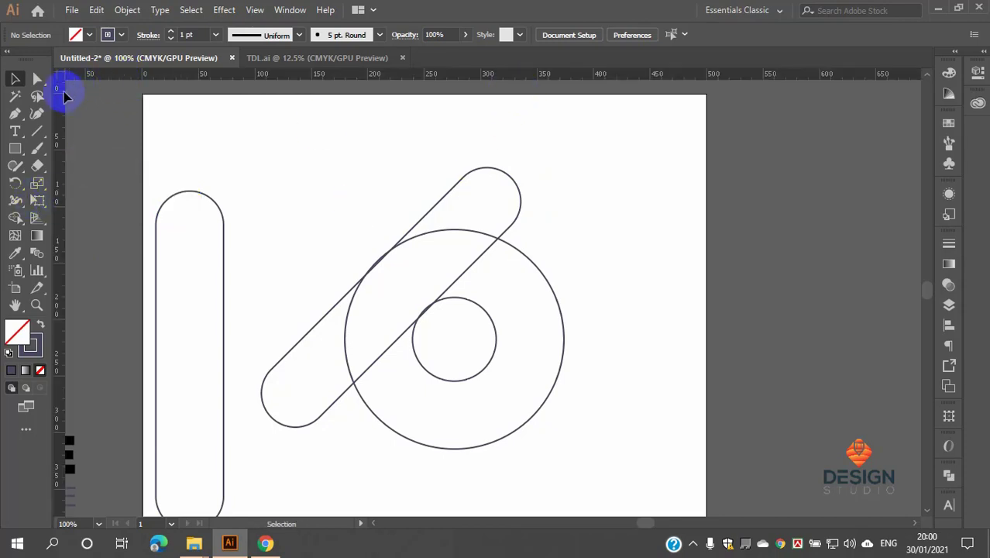
drag(61, 152, 564, 353)
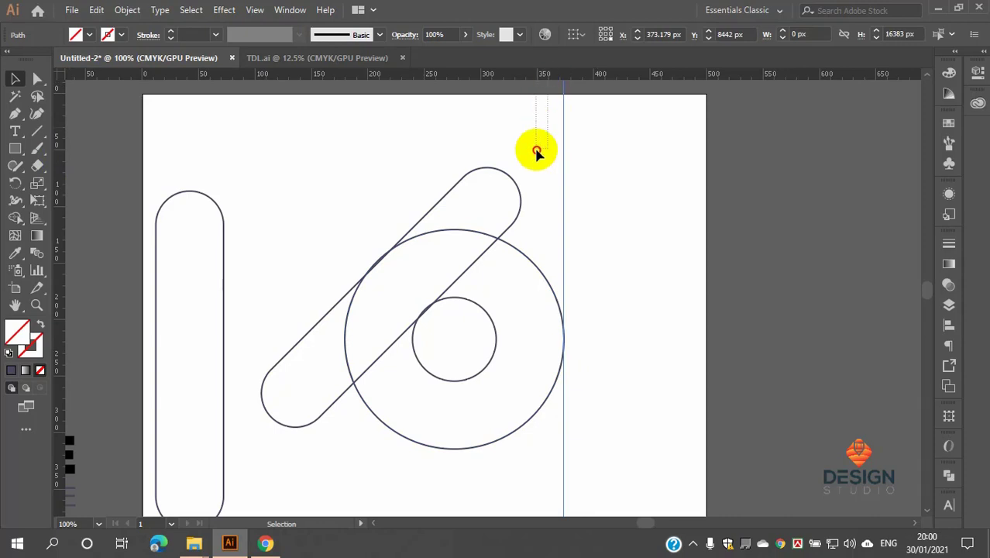
click(532, 87)
drag(529, 82, 509, 160)
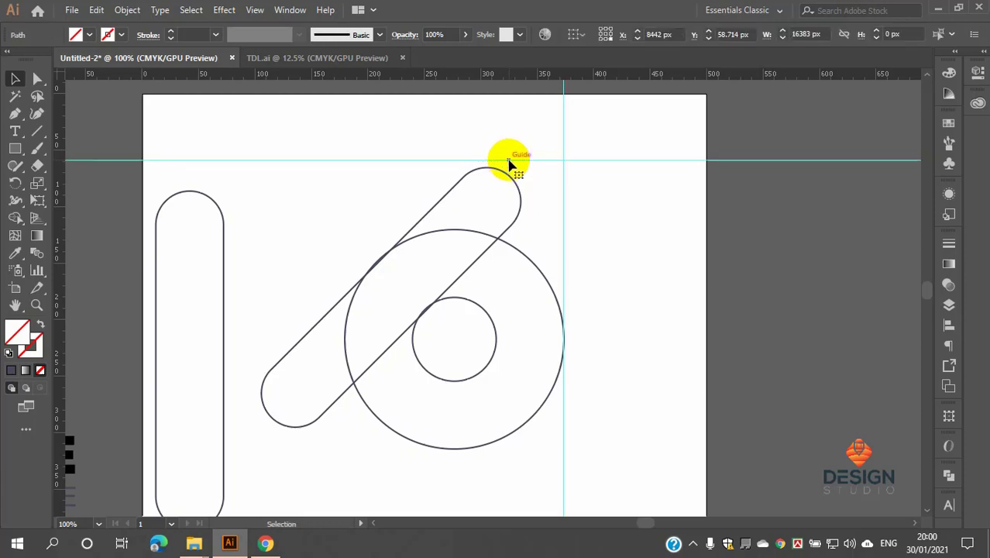
Step: Move the slanted bar so its upper rounded end touches both the horizontal and the vertical guide
scroll(517, 168, up, 1)
scroll(518, 170, down, 1)
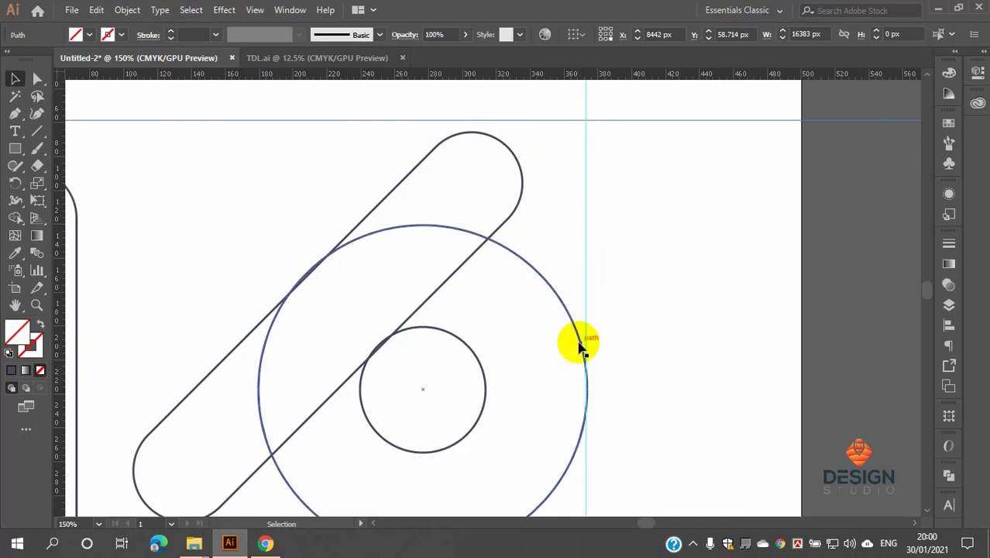
drag(521, 169, 587, 161)
key(ctrl+0)
key(ctrl+1)
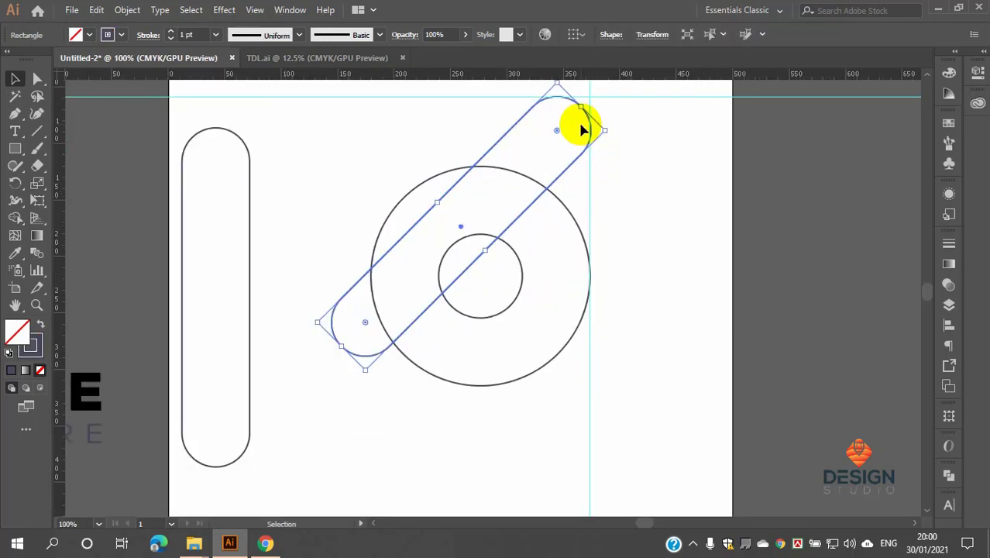
scroll(575, 139, down, 1)
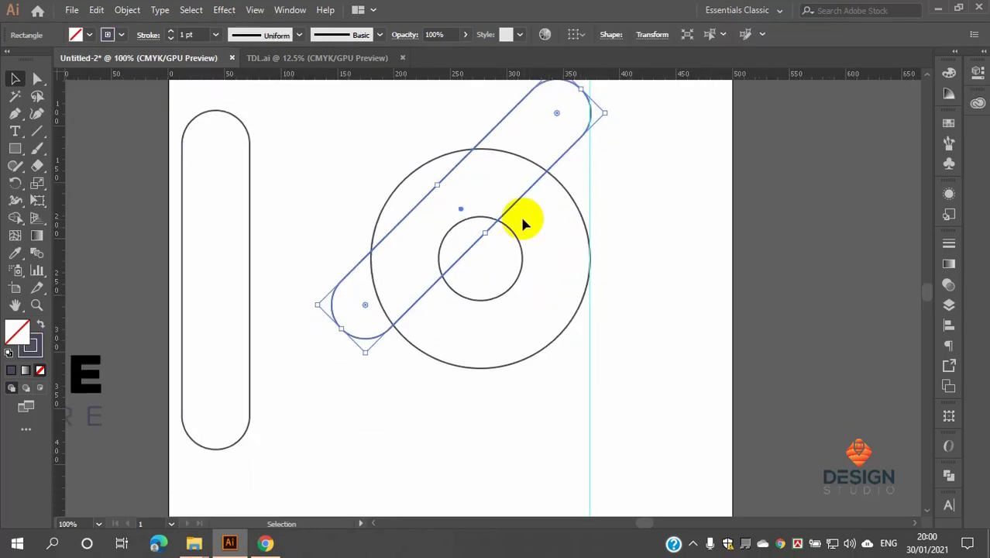
Step: Nudge the circle group down about 34 px so the slanted bar's long sides meet the outer and inner circles
click(508, 154)
key(shift+Down)
key(shift+Down)
key(shift+Down)
key(Down)
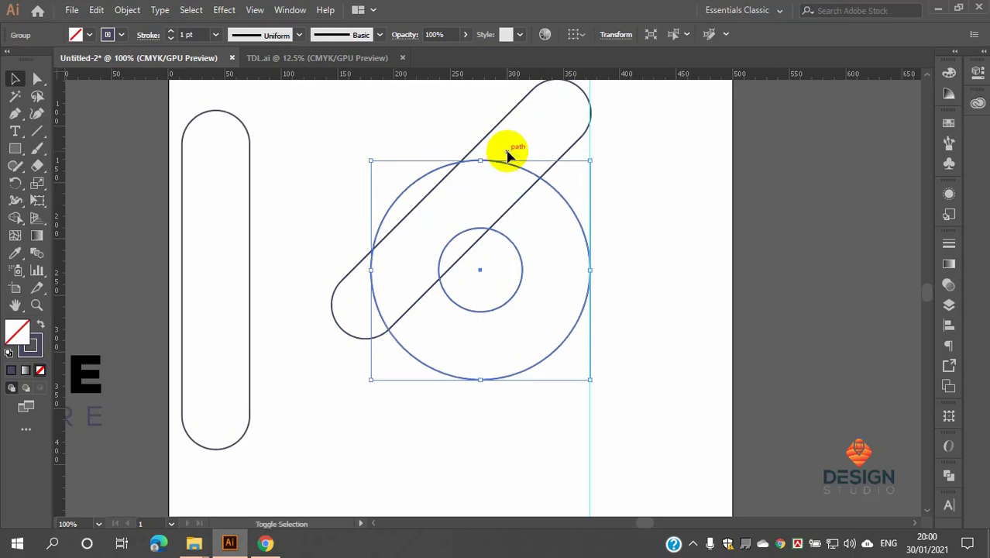
key(Down)
key(Down)
key(Down)
key(Down)
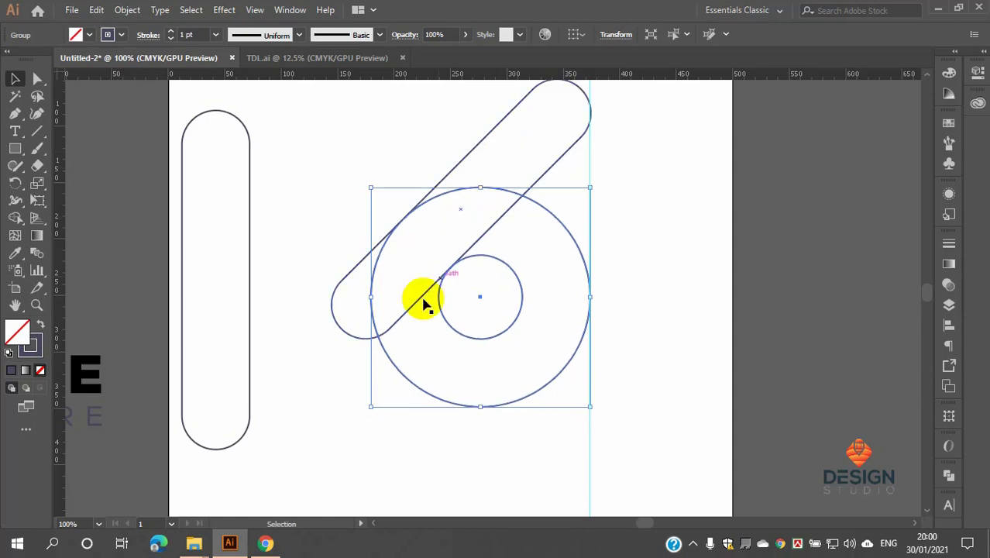
Step: Switch to Outline view and examine closely where the slanted bar's upper edge meets the outer circle
scroll(425, 301, up, 3)
scroll(530, 172, up, 4)
scroll(500, 175, down, 7)
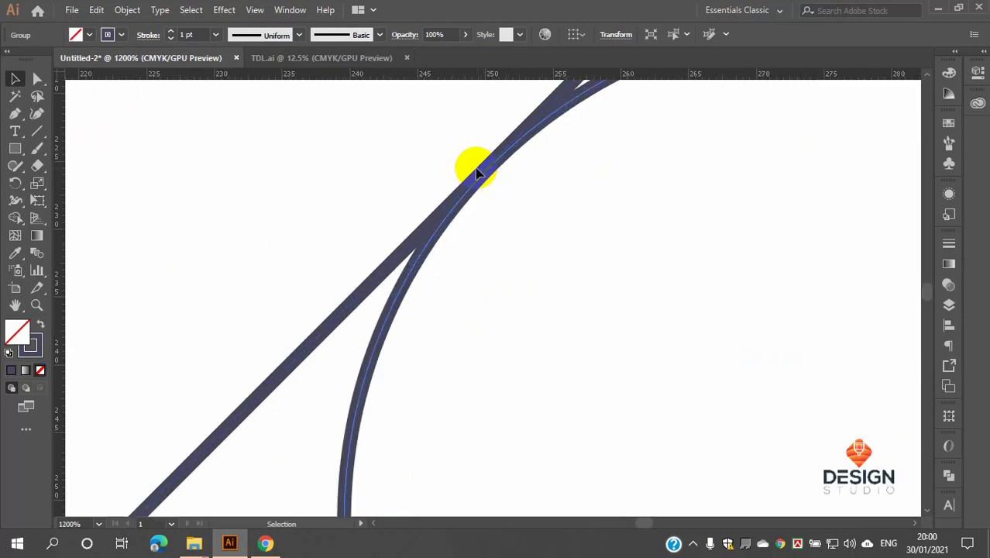
scroll(497, 175, up, 2)
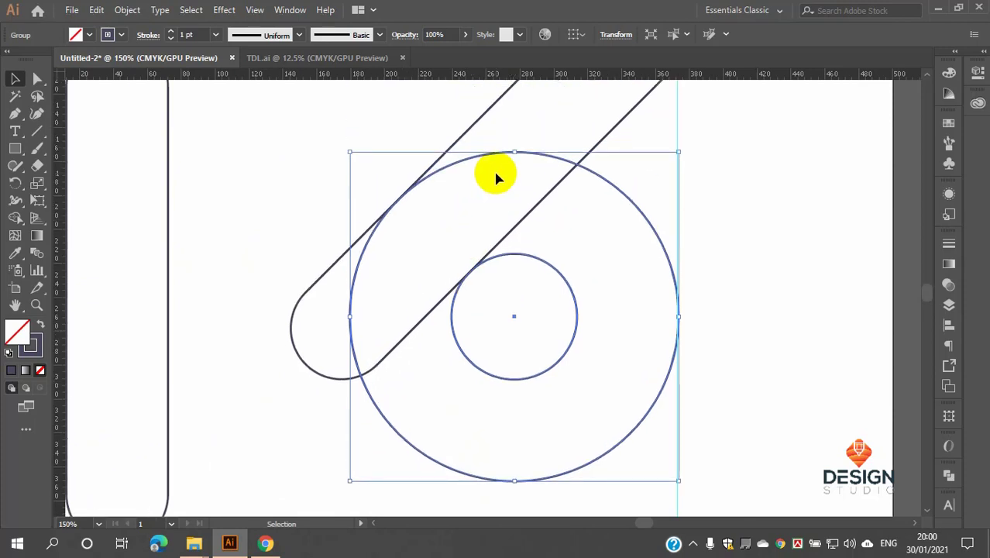
key(a)
key(ctrl+y)
key(v)
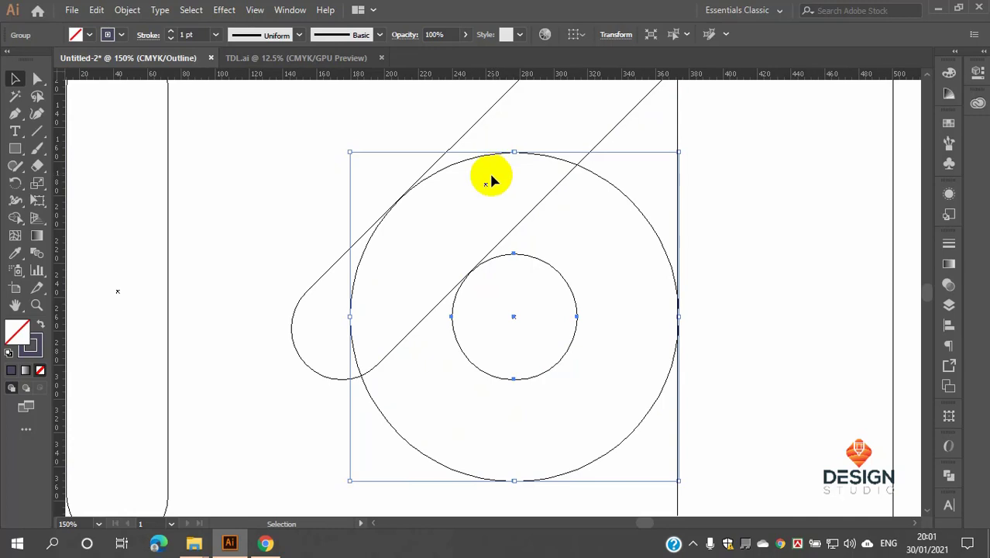
scroll(479, 288, up, 8)
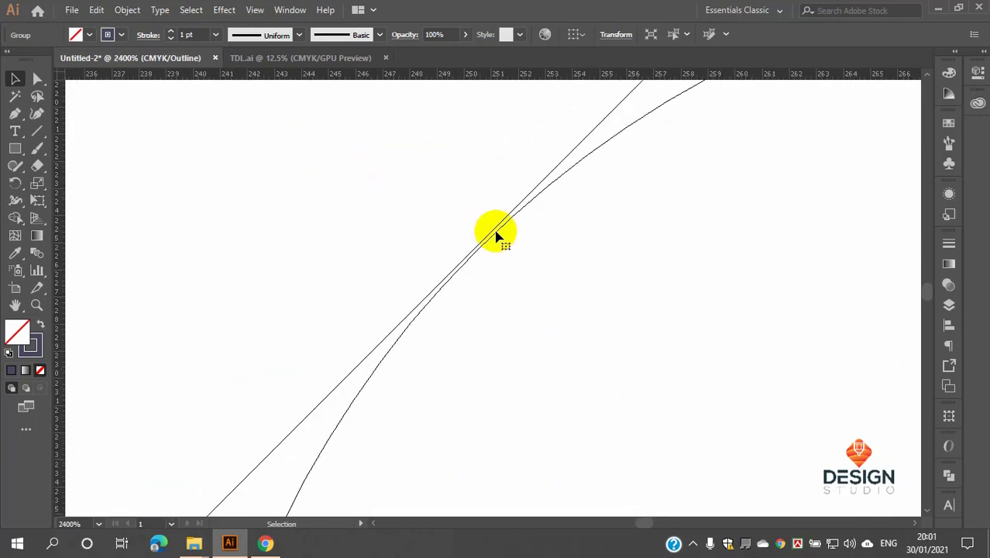
scroll(497, 237, up, 1)
scroll(455, 231, up, 2)
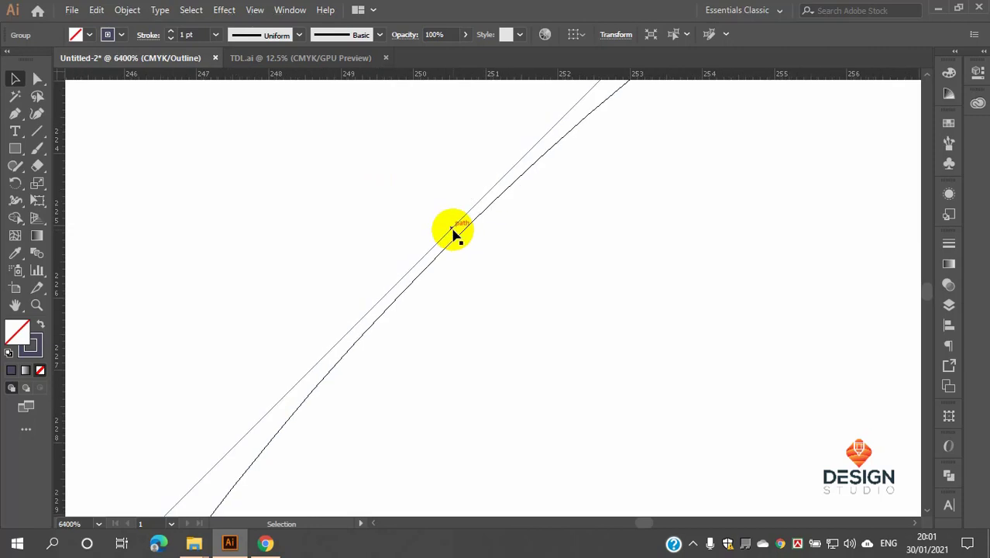
click(454, 240)
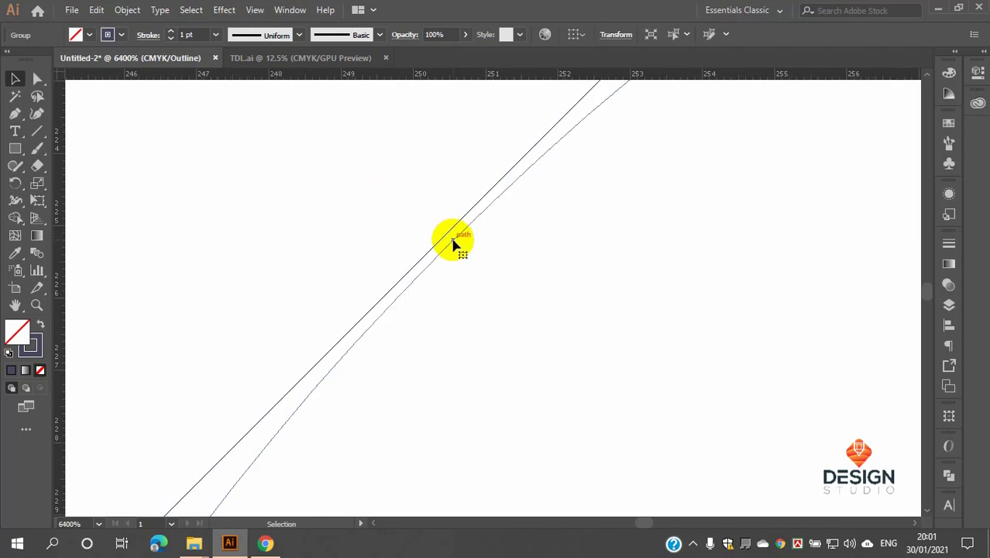
key(Up)
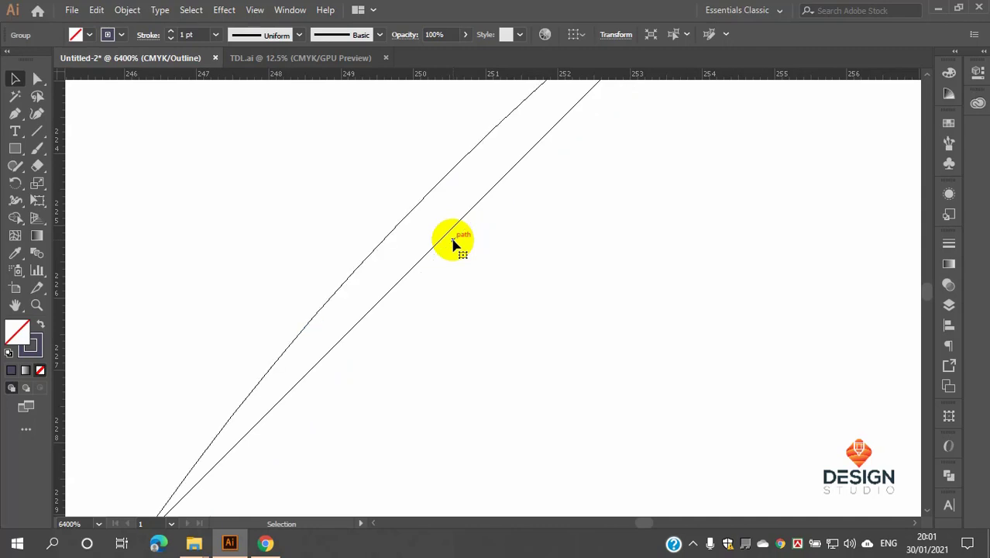
key(Down)
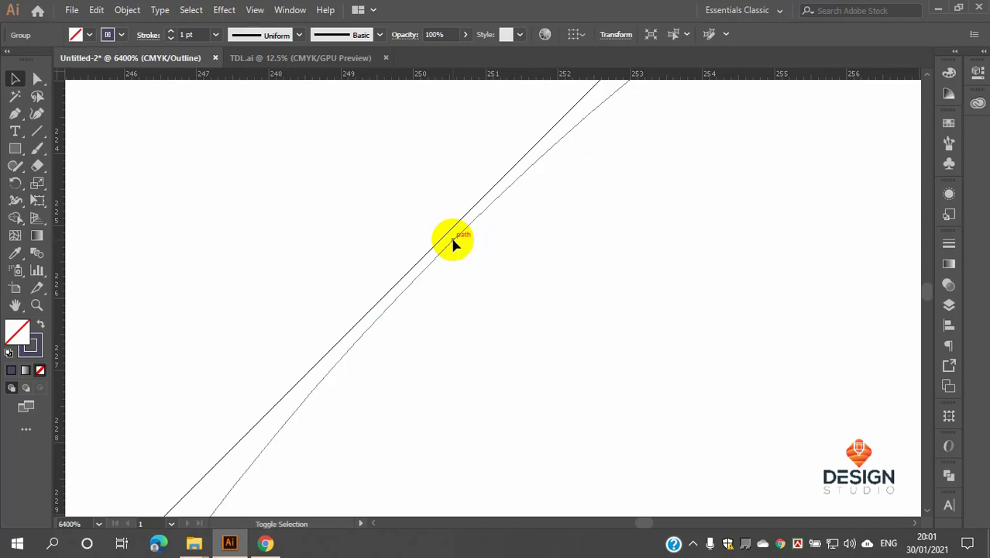
shift+click(453, 232)
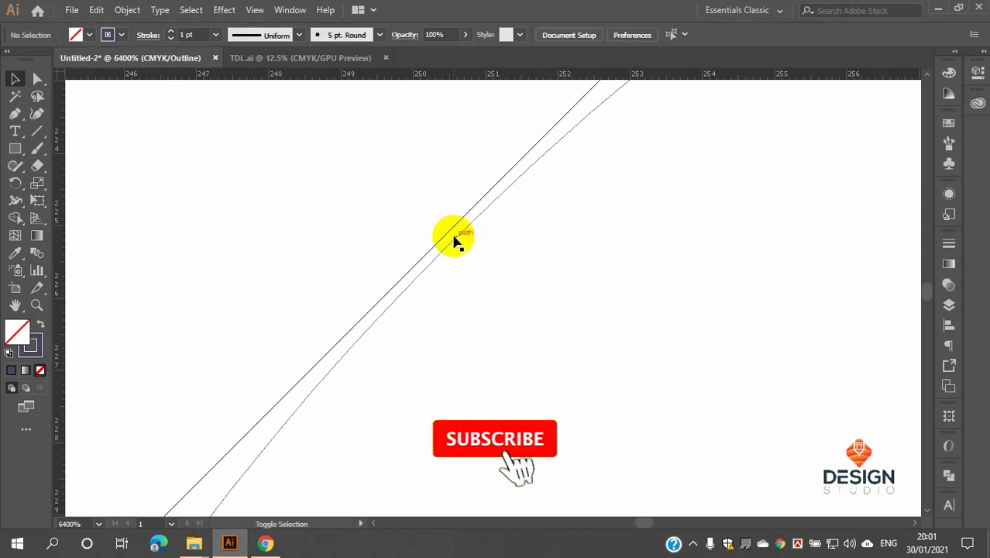
click(454, 239)
shift+click(454, 241)
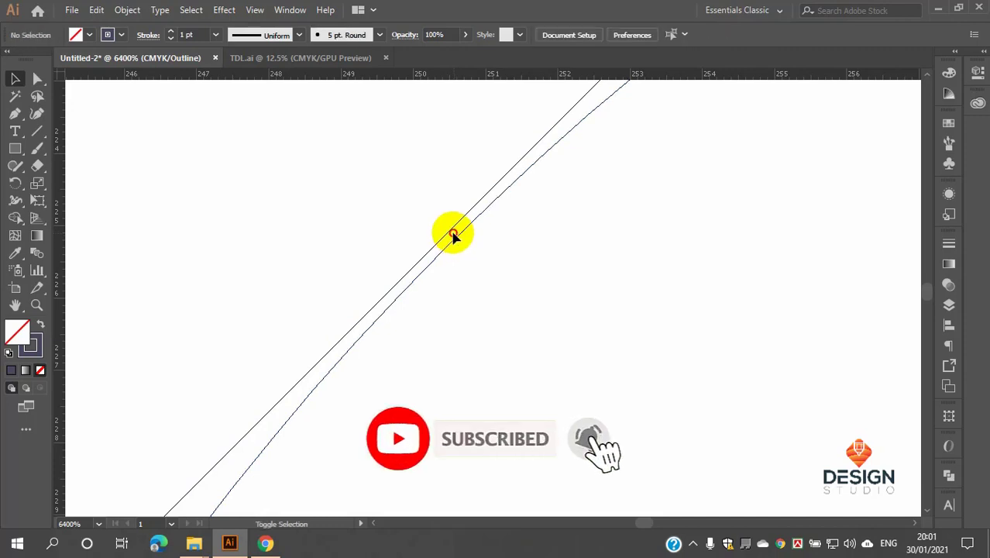
Step: Shift the circle group slightly so the outer circle touches the slanted bar's edge exactly, and return to the normal preview
click(454, 242)
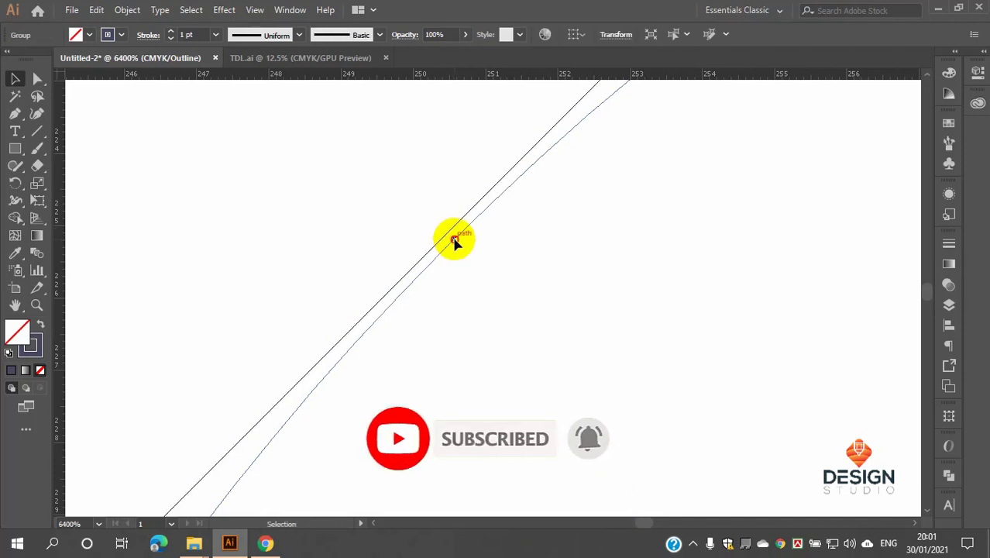
drag(454, 242, 450, 230)
scroll(441, 249, down, 11)
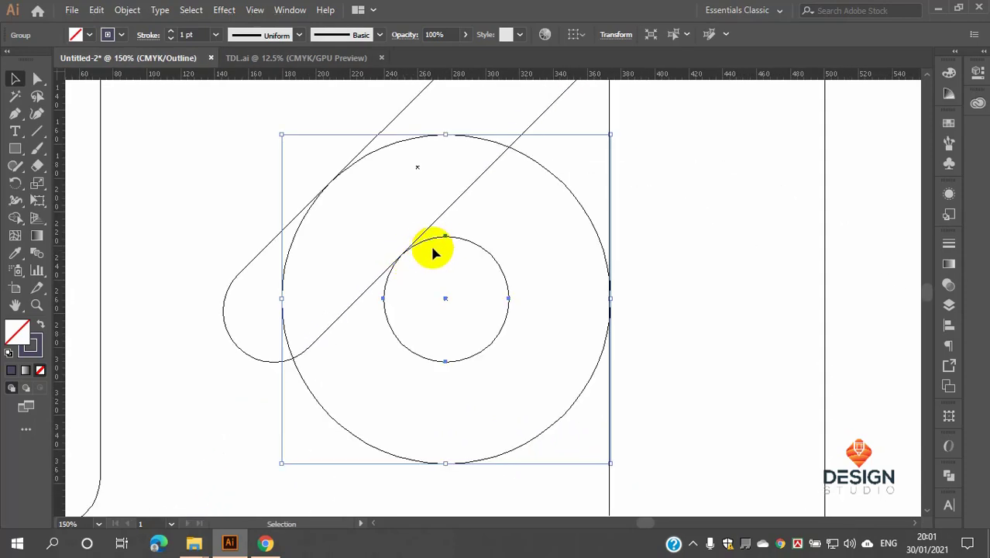
scroll(434, 251, down, 2)
key(a)
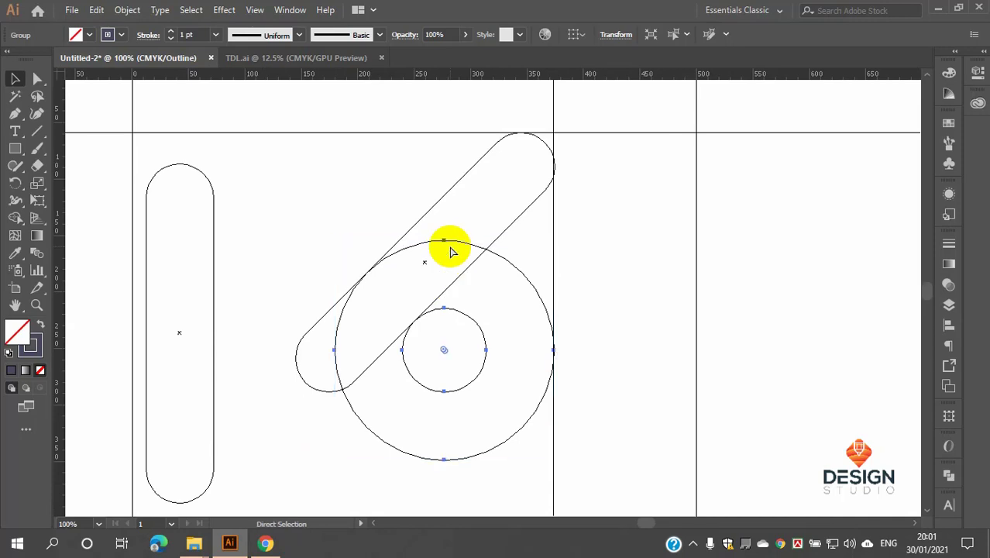
key(v)
key(ctrl+y)
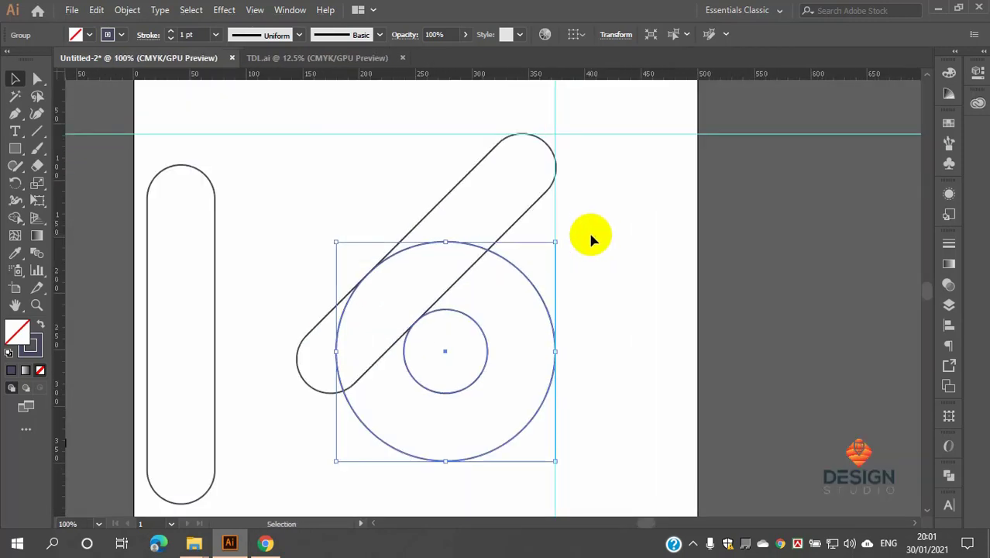
click(591, 235)
Step: Move the upright rounded bar over the left part of the ring, with its top on the horizontal guide
scroll(590, 234, up, 3)
scroll(590, 235, down, 2)
scroll(429, 294, up, 2)
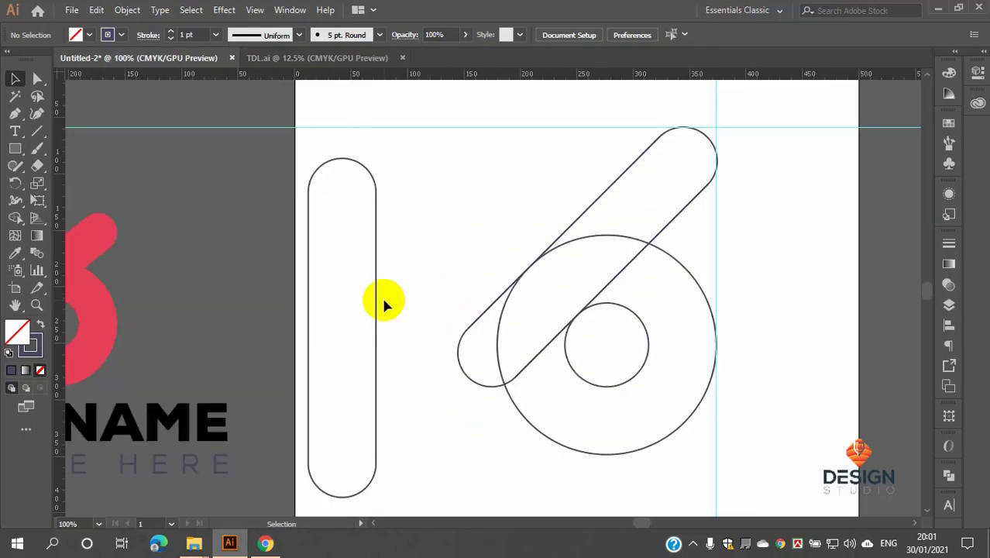
drag(375, 303, 571, 271)
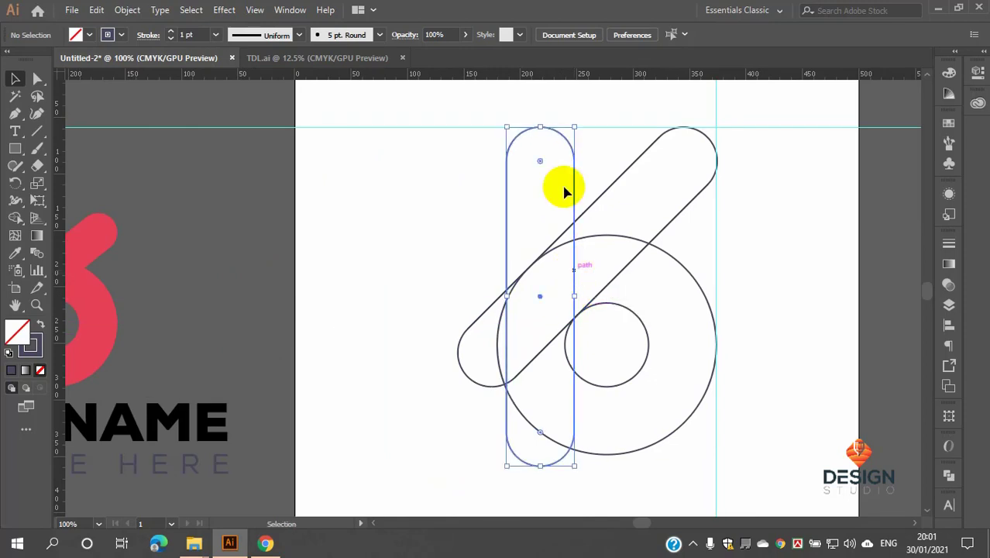
key(ctrl+plus)
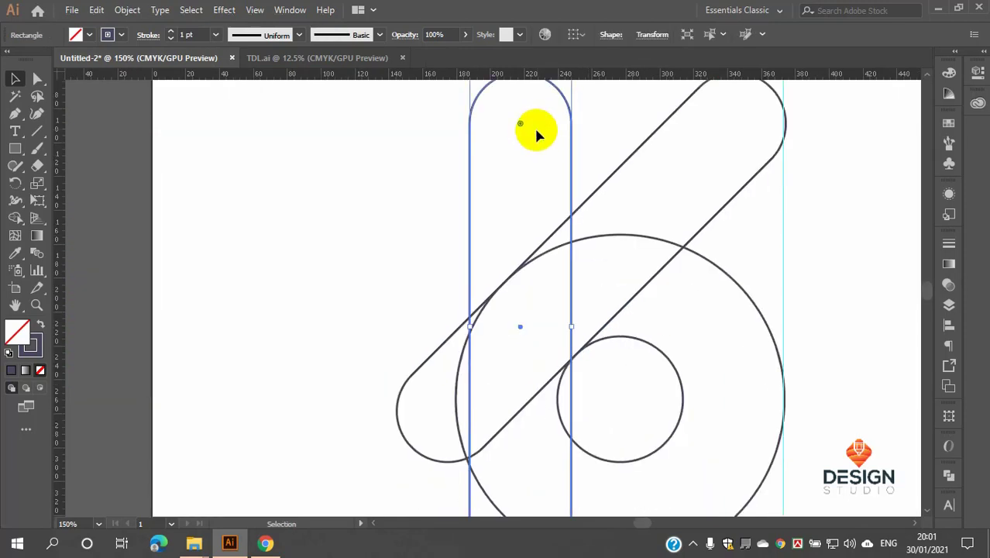
scroll(532, 139, up, 2)
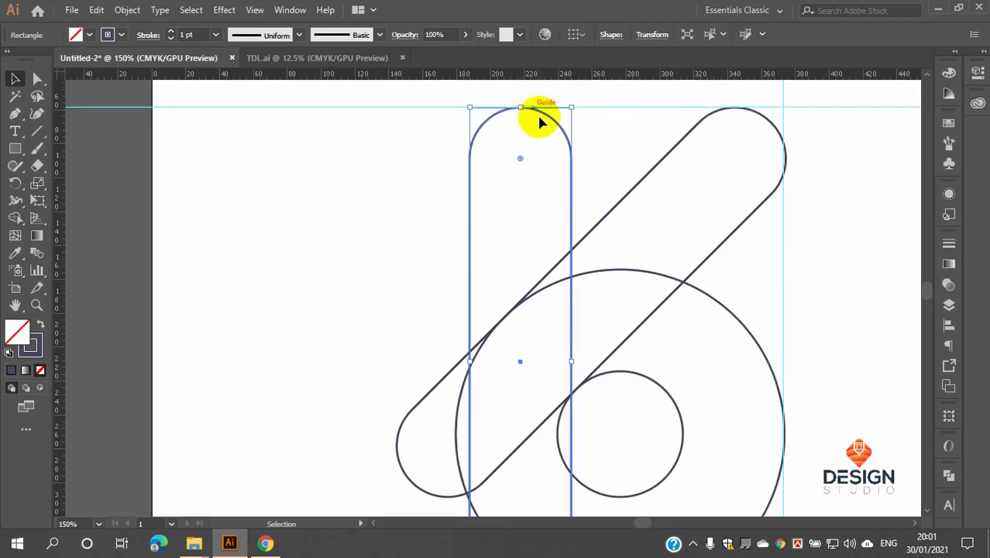
scroll(537, 121, down, 1)
scroll(534, 124, down, 2)
scroll(526, 211, up, 2)
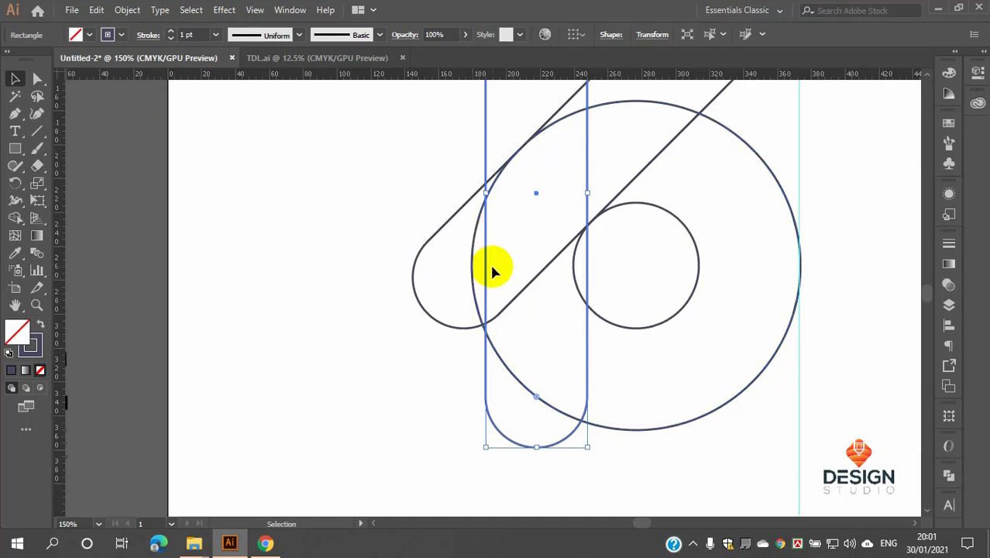
Step: Align the left edges of the upright bar and the circle group with Horizontal Align Left
click(418, 347)
scroll(396, 267, down, 1)
scroll(394, 259, down, 2)
scroll(434, 285, up, 3)
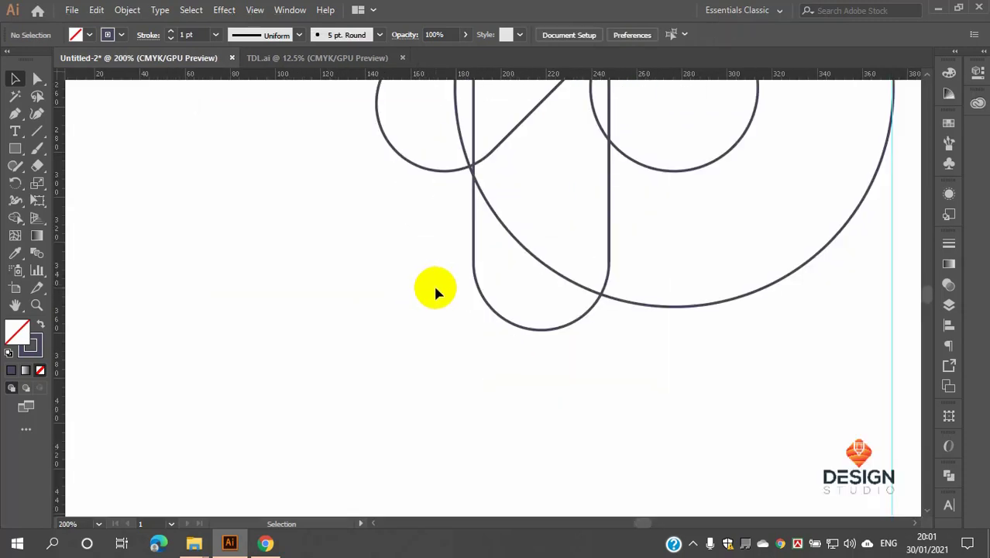
click(529, 333)
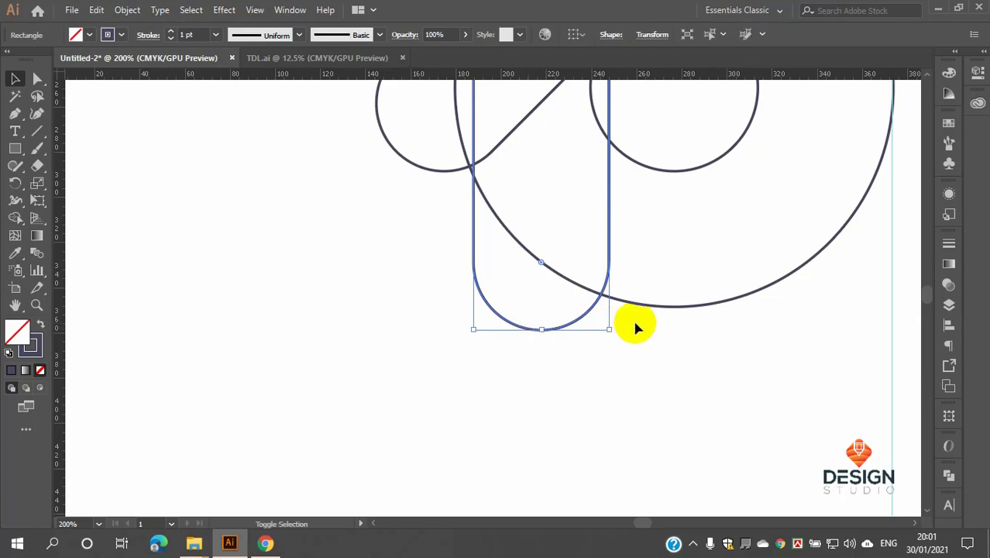
shift+click(667, 311)
scroll(517, 277, up, 2)
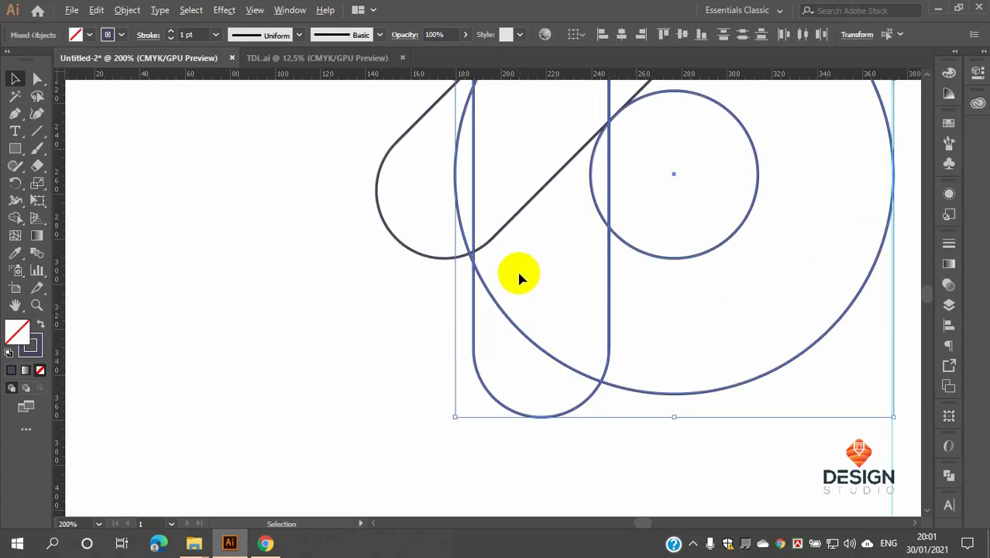
key(ctrl+minus)
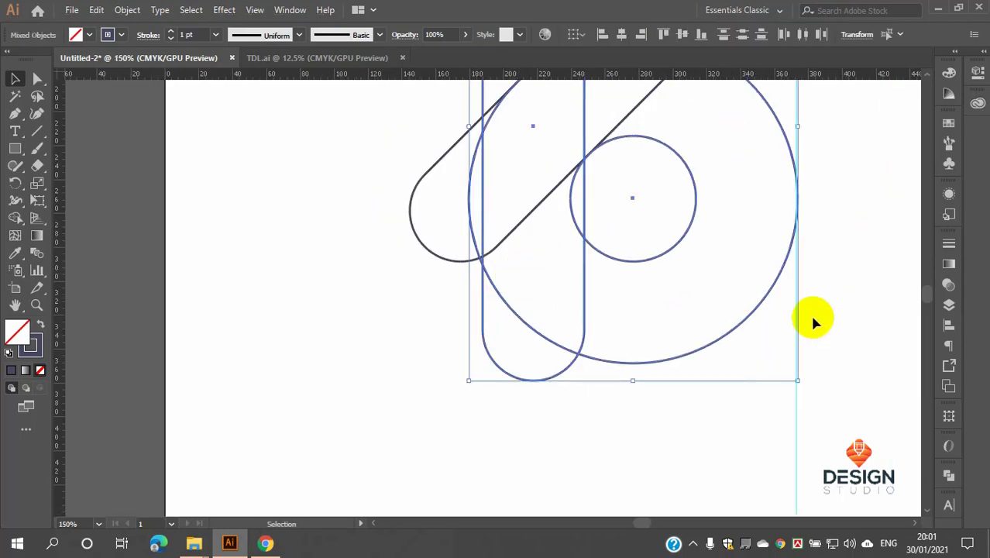
click(949, 327)
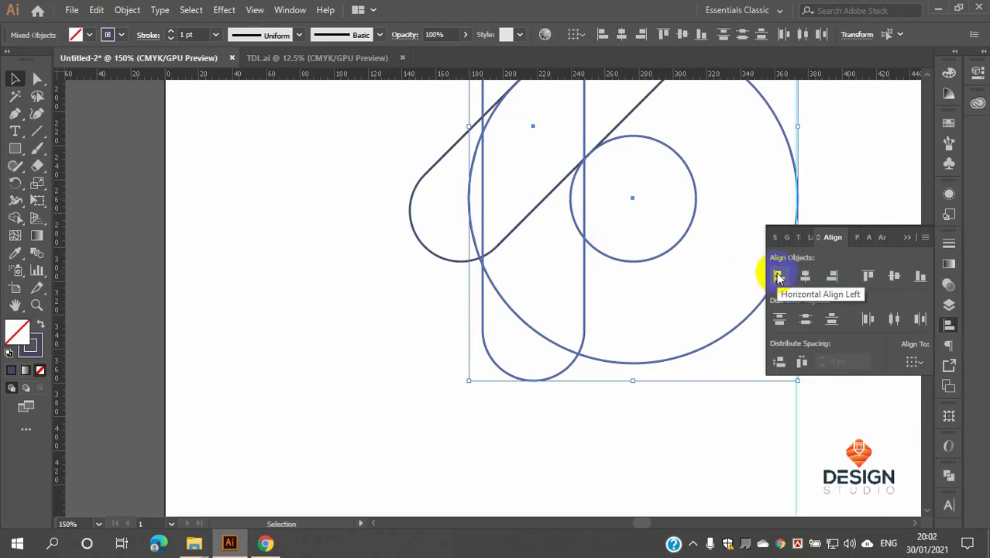
click(779, 277)
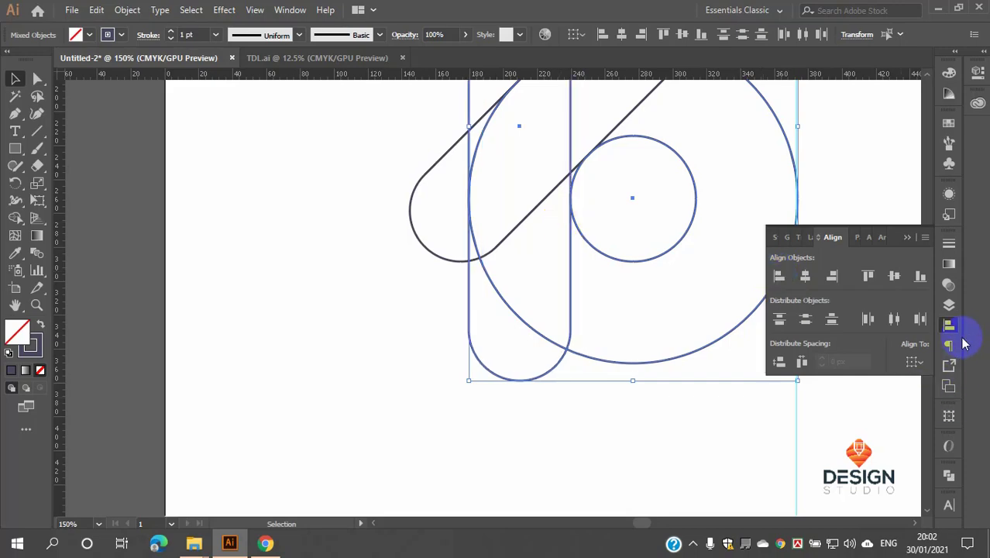
click(948, 325)
Step: Delete the horizontal and vertical guides around the logo shapes
scroll(505, 221, down, 3)
scroll(579, 221, up, 1)
scroll(570, 212, up, 4)
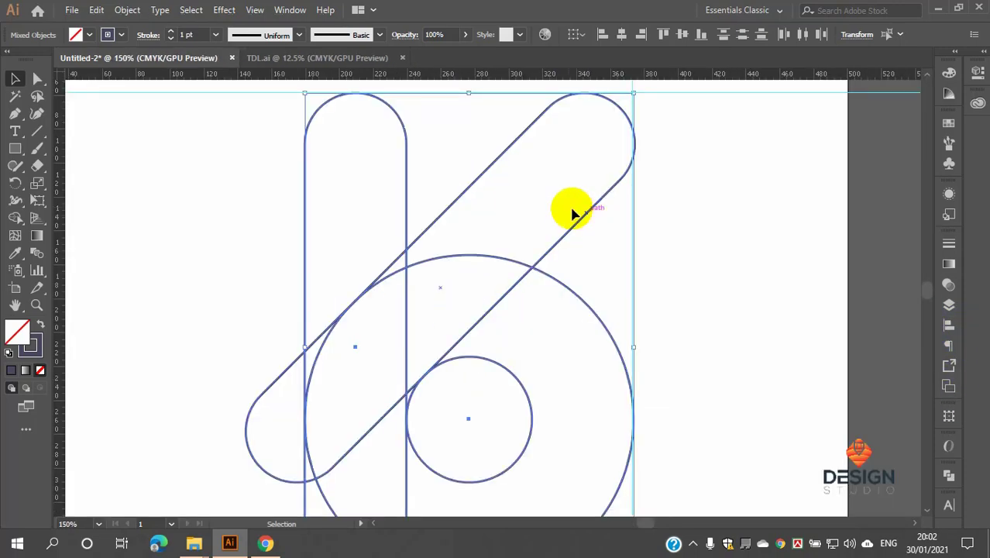
scroll(609, 200, down, 3)
scroll(620, 225, up, 2)
drag(568, 162, 632, 272)
key(Delete)
key(Delete)
scroll(415, 249, up, 3)
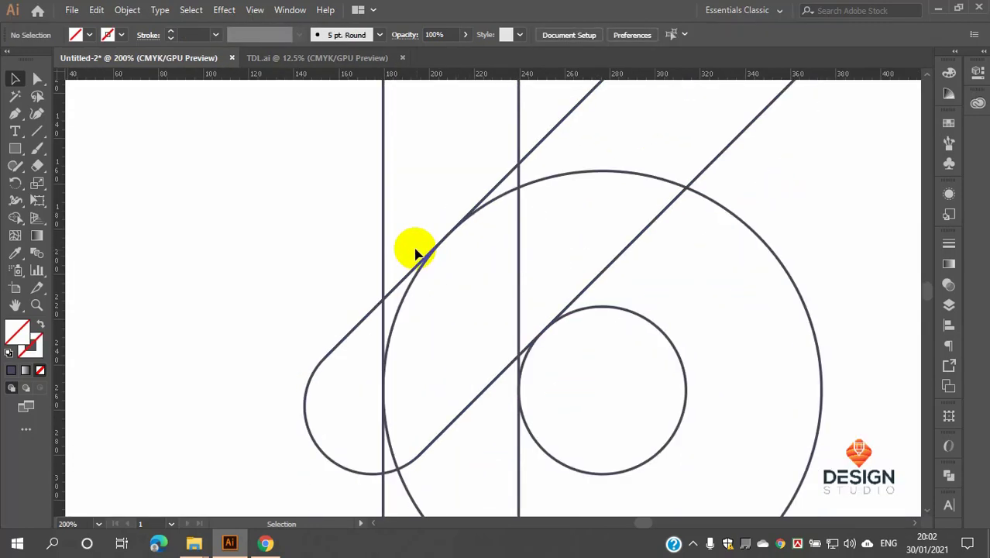
Step: Merge the slanted bar with the ring using Shape Builder, including the small corner pieces beside the inner circle
scroll(403, 235, down, 1)
scroll(402, 235, down, 2)
drag(303, 176, 540, 364)
scroll(490, 265, up, 1)
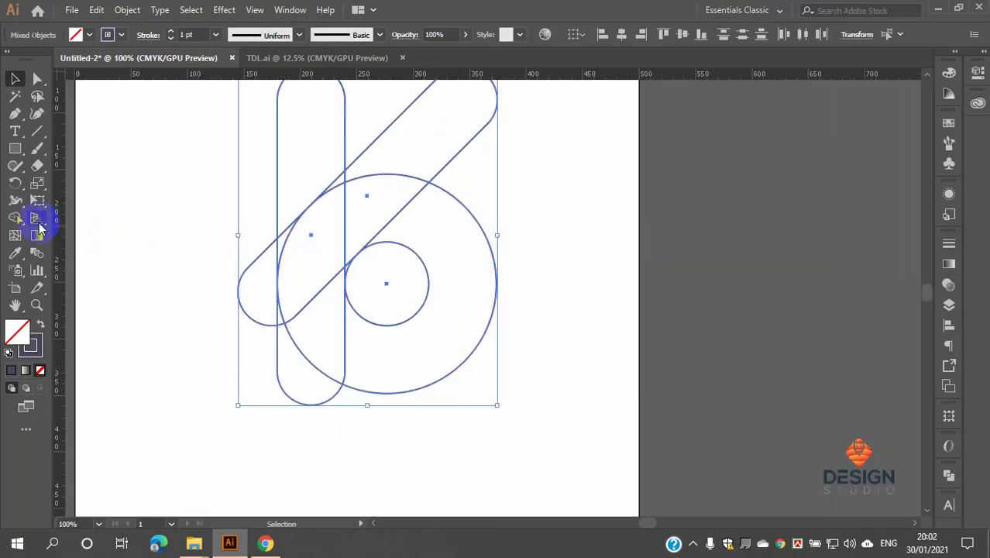
click(15, 217)
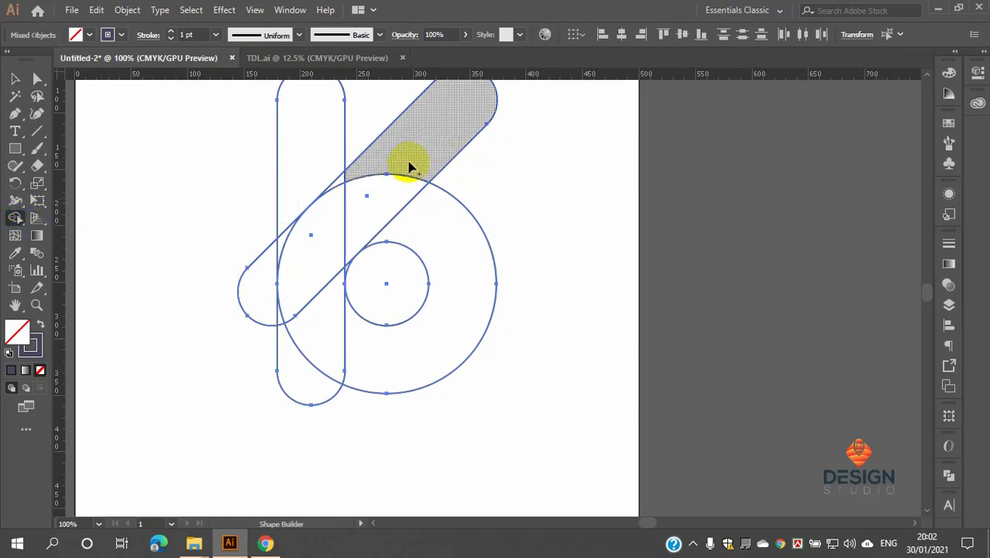
mouse_move(409, 167)
mouse_down()
mouse_move(342, 245)
mouse_move(328, 291)
mouse_move(346, 326)
mouse_move(393, 358)
mouse_move(451, 294)
mouse_up()
scroll(349, 190, up, 3)
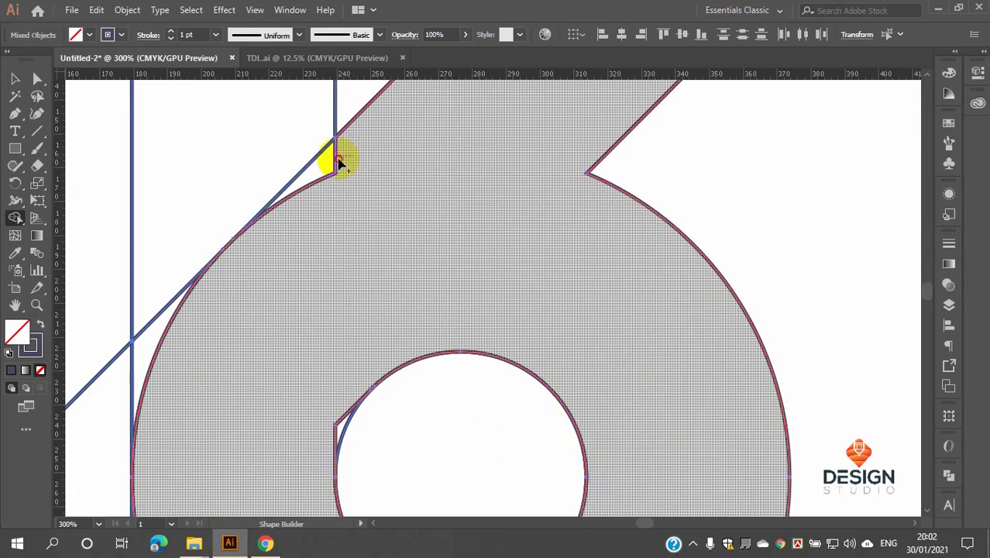
scroll(338, 206, down, 4)
scroll(345, 205, up, 6)
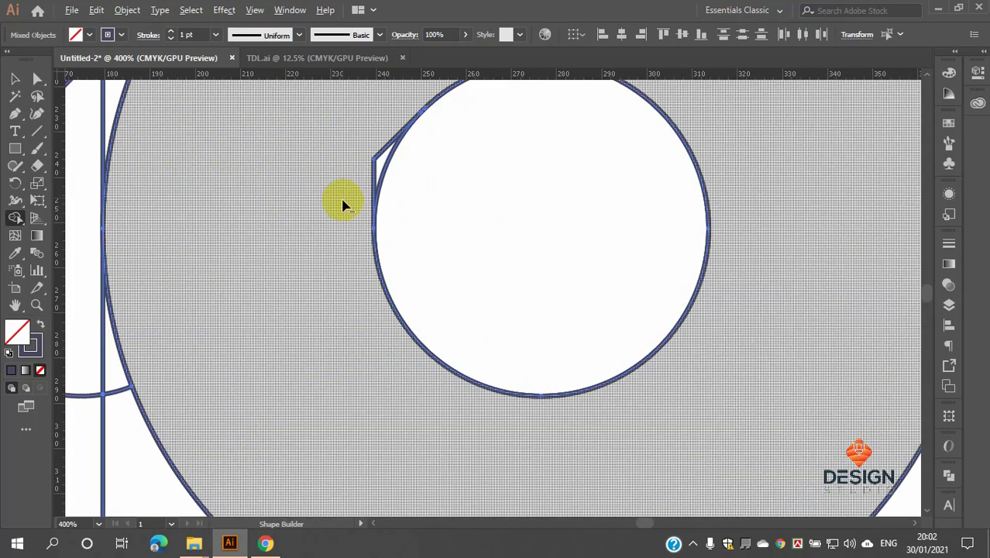
scroll(380, 170, down, 5)
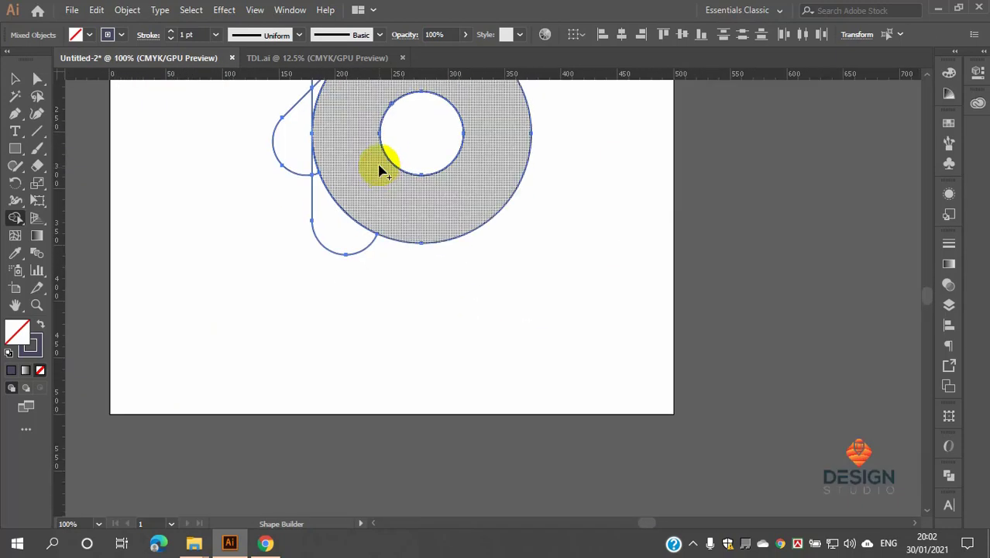
scroll(381, 167, up, 4)
scroll(403, 217, up, 2)
drag(429, 146, 423, 189)
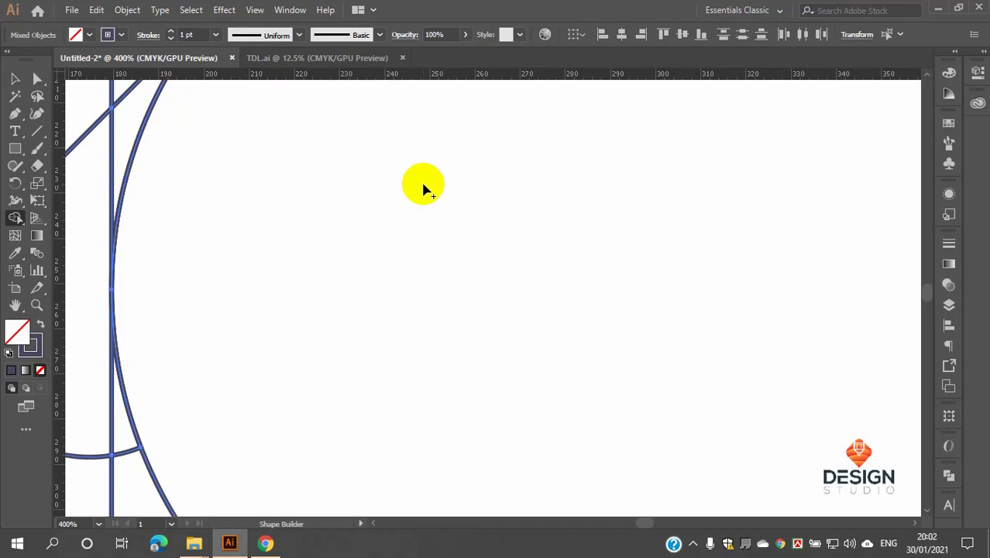
key(ctrl+z)
Step: Remove the lower rounded ends of both bars and the thin sliver protruding outside the ring with Shape Builder
scroll(422, 181, down, 2)
scroll(375, 191, down, 2)
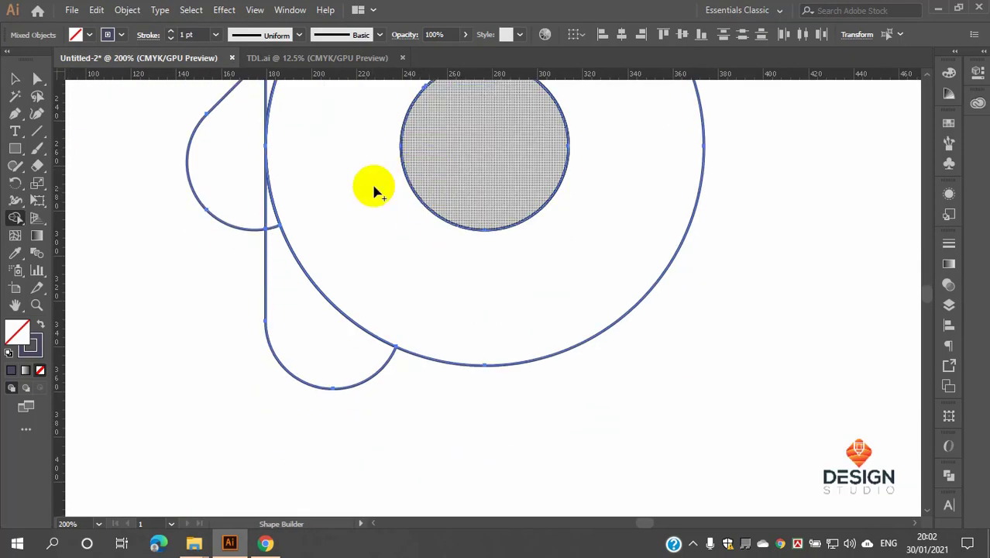
scroll(360, 199, down, 1)
scroll(288, 220, up, 1)
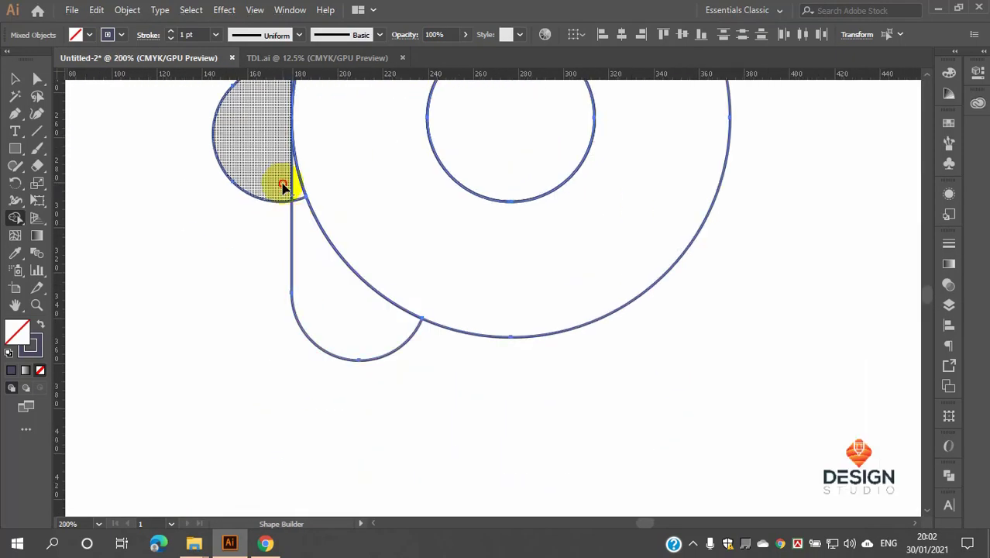
drag(283, 186, 334, 325)
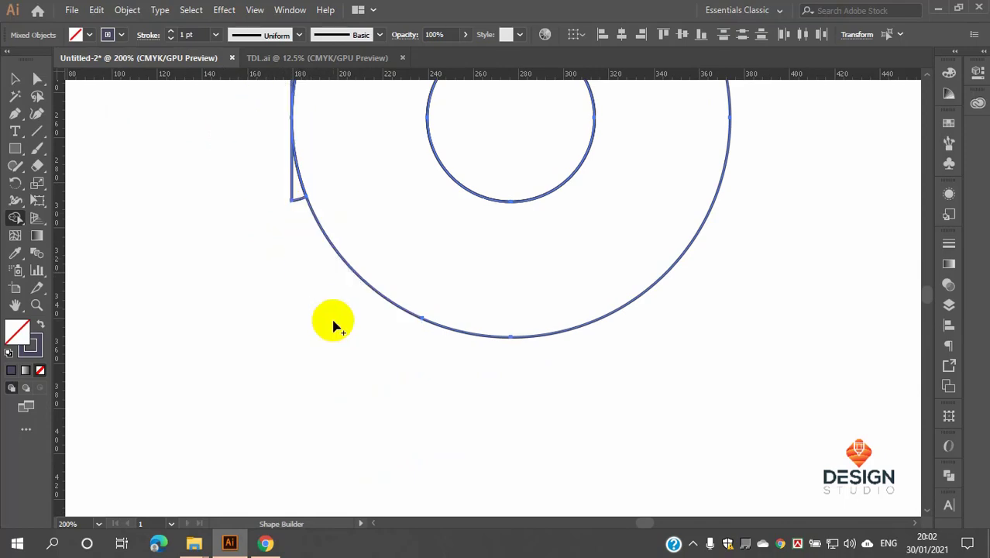
scroll(329, 286, down, 1)
scroll(302, 233, up, 4)
alt+click(283, 232)
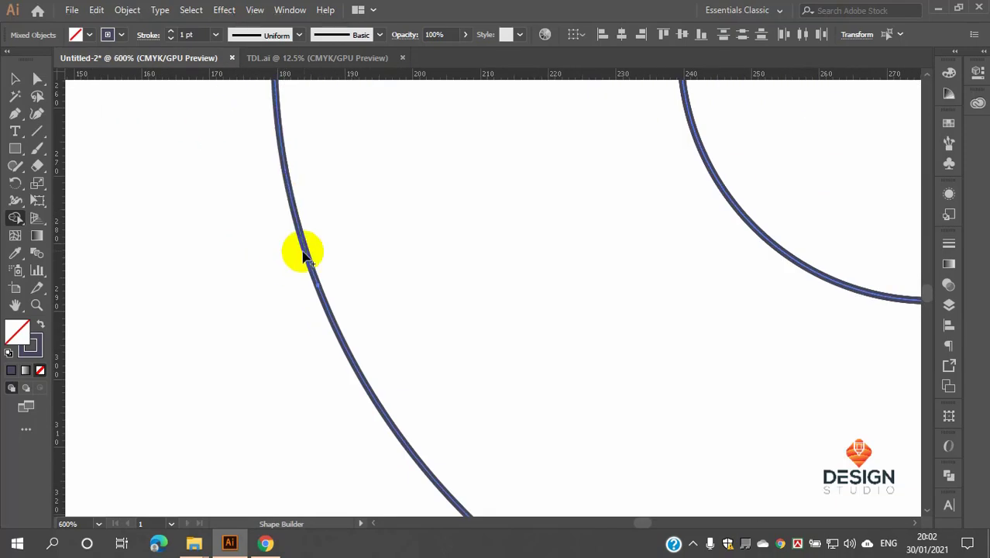
Step: Remove the sliver between the upright bar's edge and the ring below the slanted edge, and deselect the artwork
scroll(317, 248, down, 4)
scroll(337, 246, up, 3)
scroll(337, 247, up, 3)
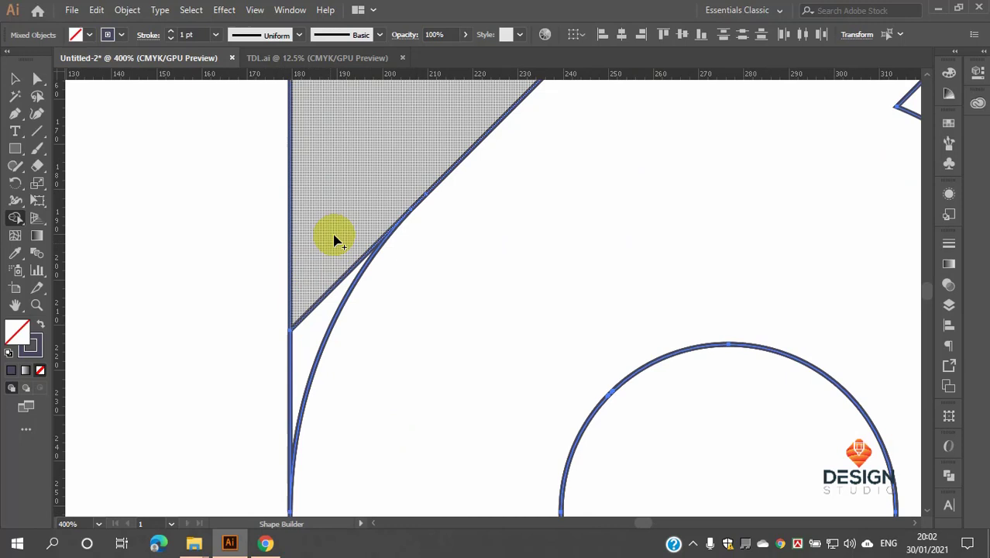
alt+click(295, 340)
scroll(310, 326, down, 2)
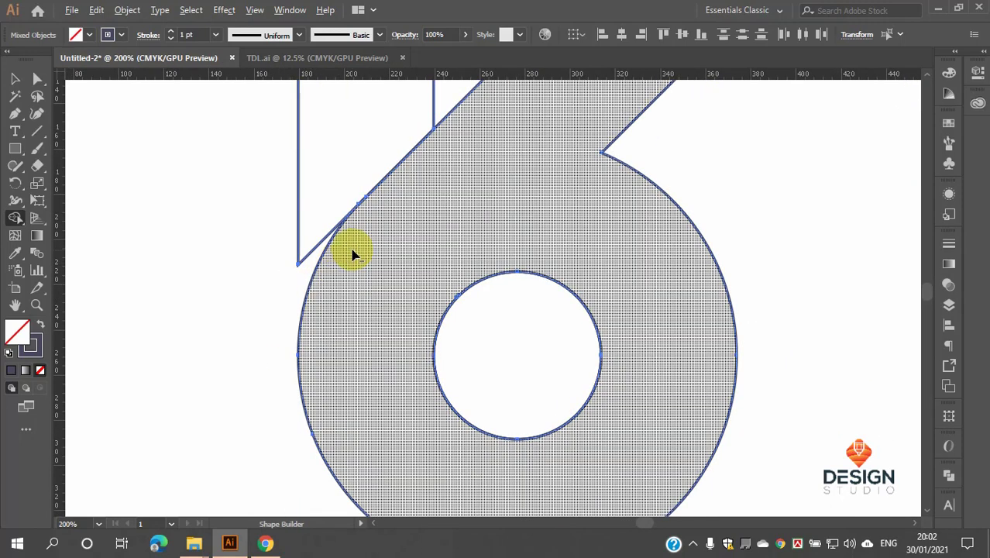
scroll(388, 240, down, 2)
click(14, 78)
click(537, 261)
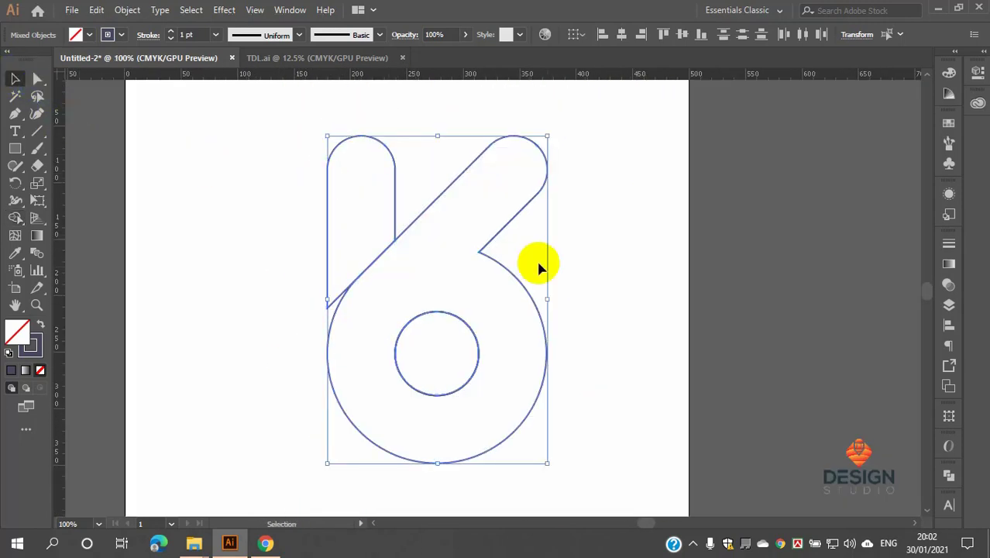
click(588, 283)
Step: Compare the outlined mark with the coloured reference logo, examining the gap between the dark upright piece and the 6
scroll(502, 267, down, 3)
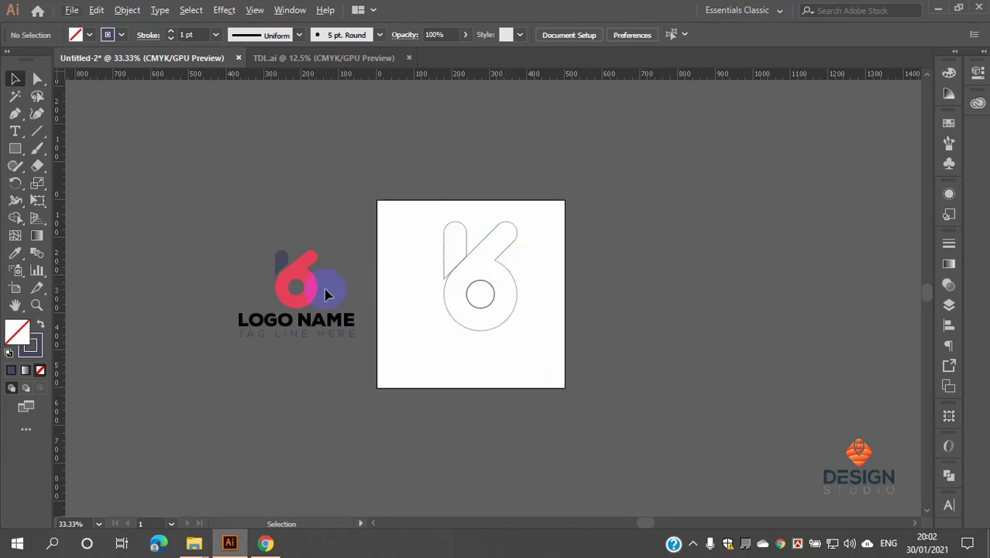
scroll(326, 293, up, 4)
scroll(278, 263, down, 3)
scroll(614, 245, up, 2)
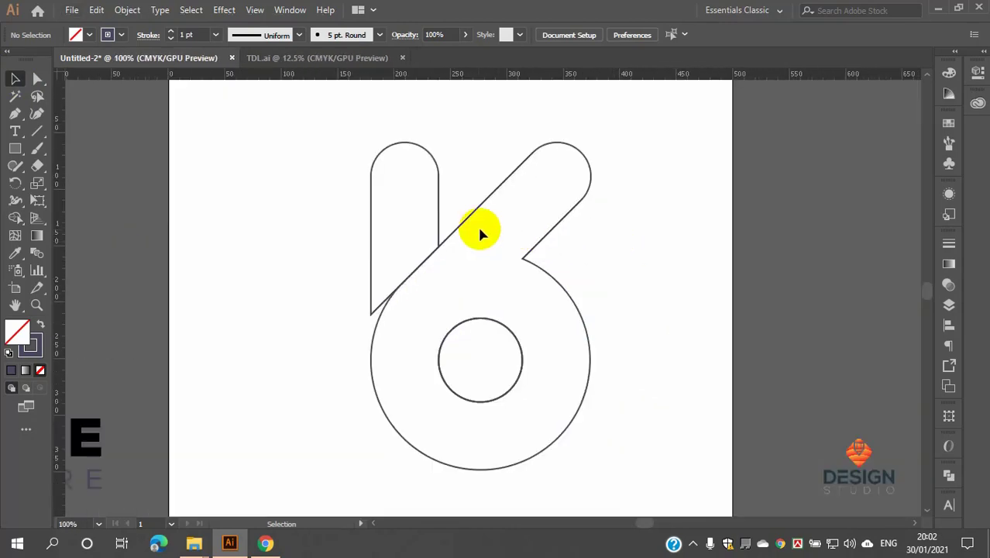
scroll(446, 229, up, 1)
scroll(440, 221, down, 1)
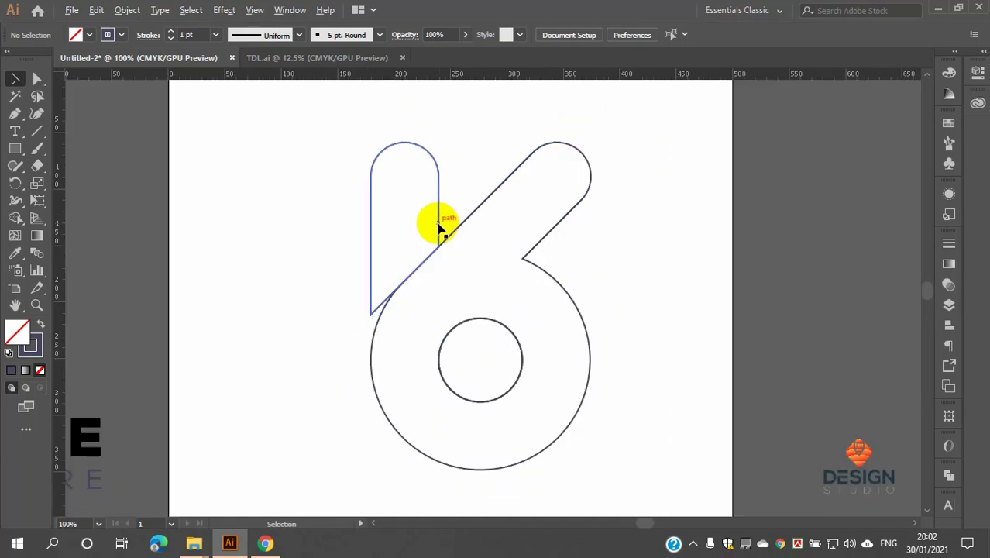
scroll(444, 223, down, 2)
scroll(430, 242, up, 1)
scroll(465, 249, down, 1)
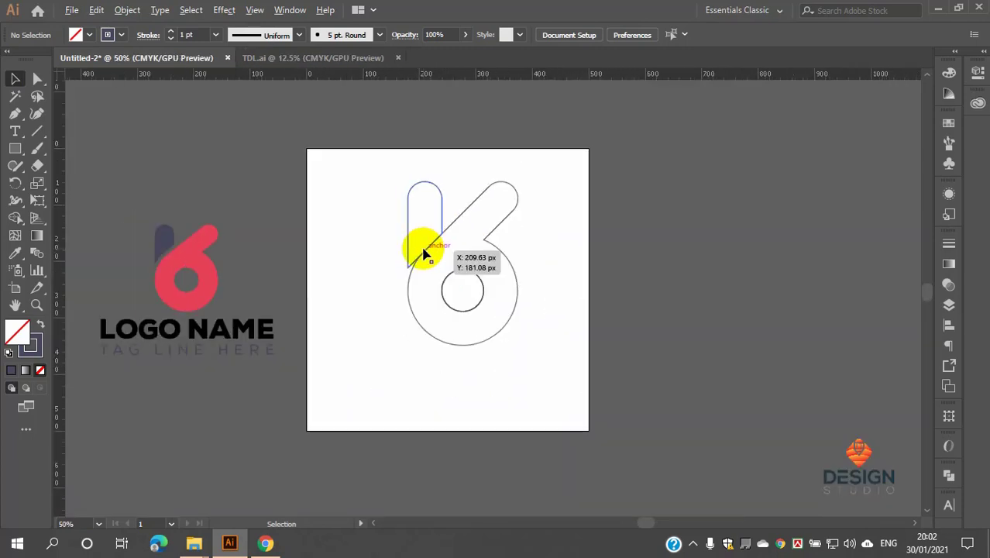
scroll(192, 258, up, 4)
scroll(116, 242, down, 1)
scroll(232, 234, up, 2)
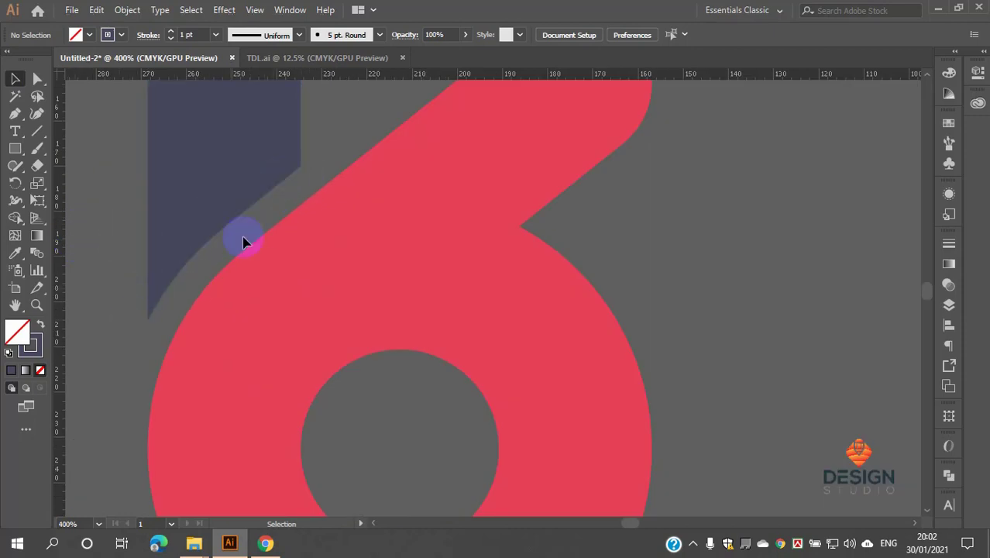
scroll(244, 239, down, 7)
scroll(390, 204, up, 5)
scroll(419, 220, down, 2)
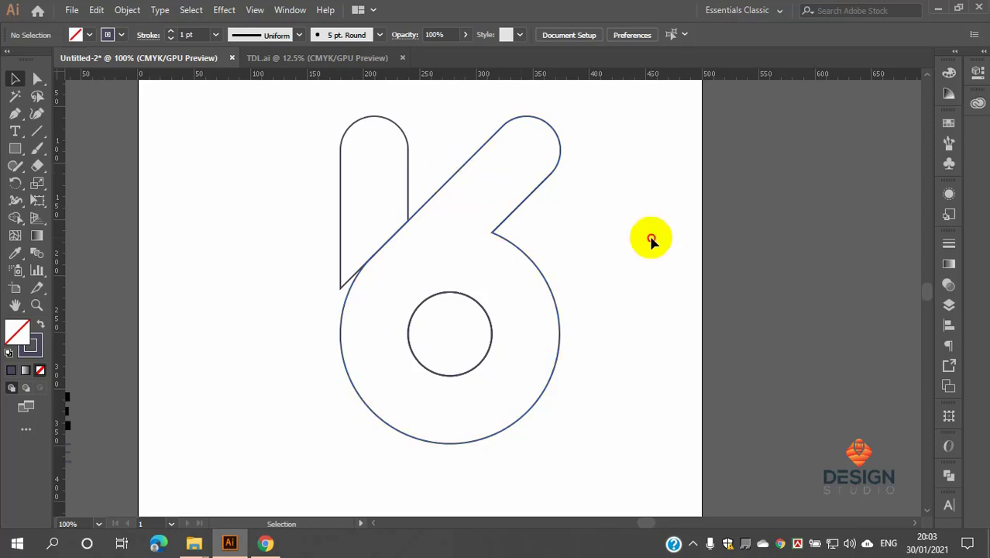
click(410, 154)
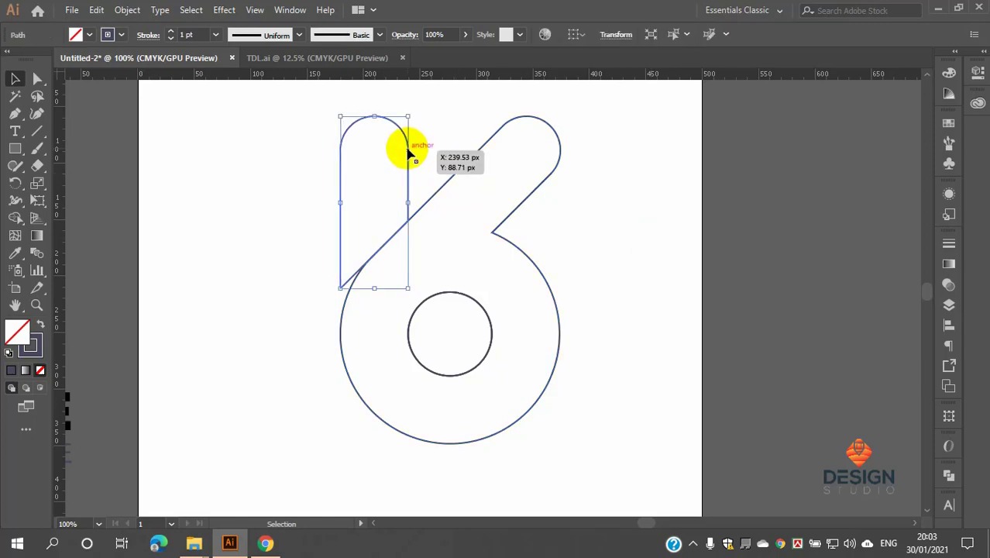
click(481, 146)
click(581, 203)
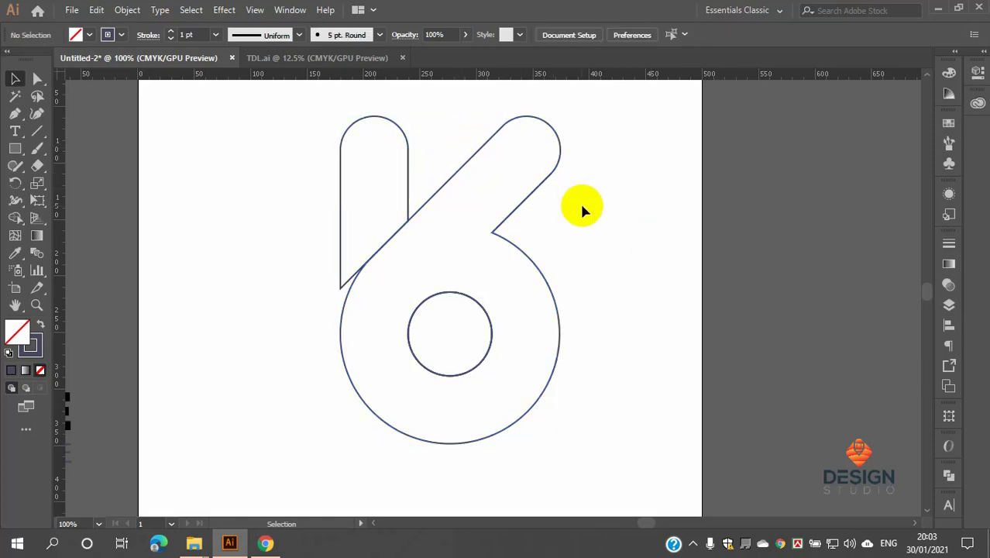
double_click(480, 144)
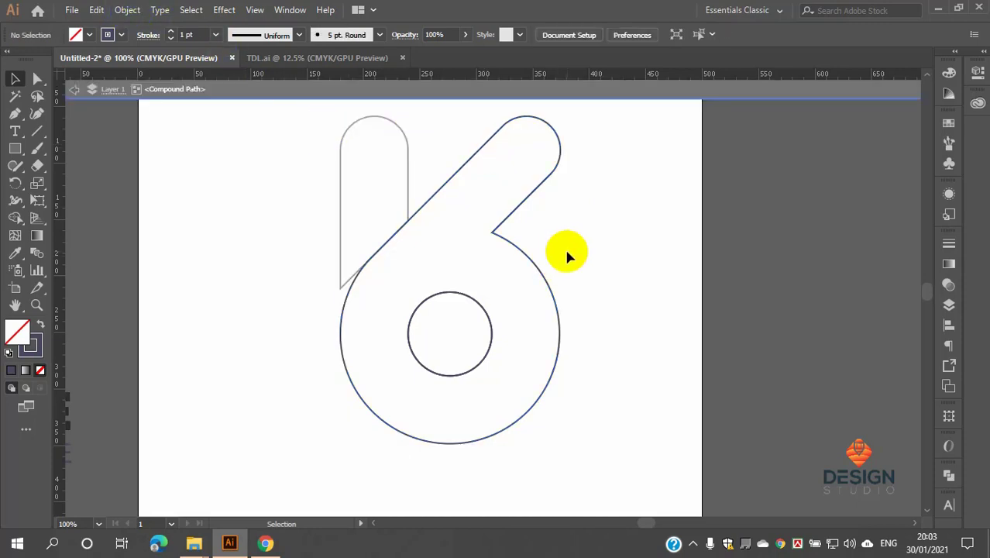
double_click(567, 252)
Step: Offset the 6 shape's compound path outward by 12 px with Offset Path, using Miter joins and a miter limit of 4
click(471, 155)
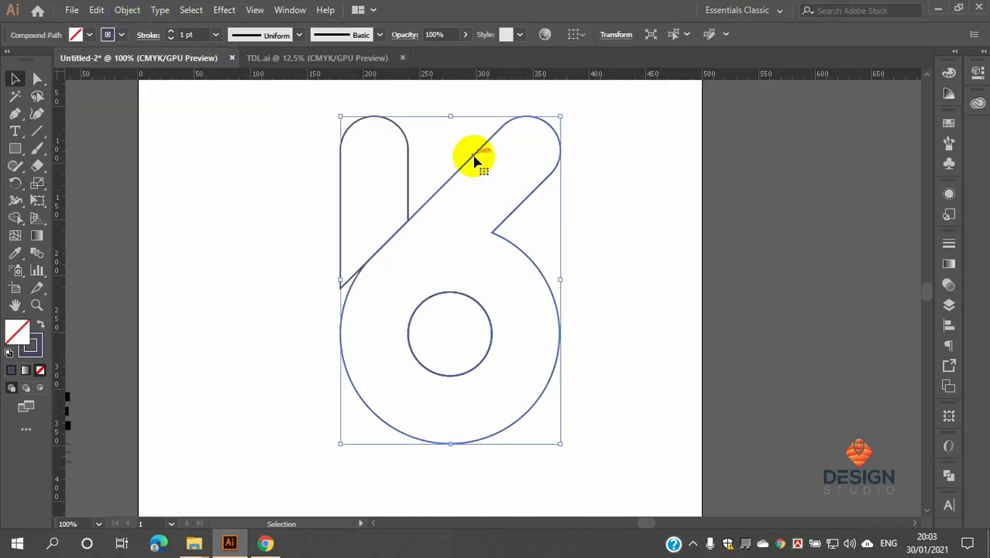
click(128, 10)
mouse_move(259, 336)
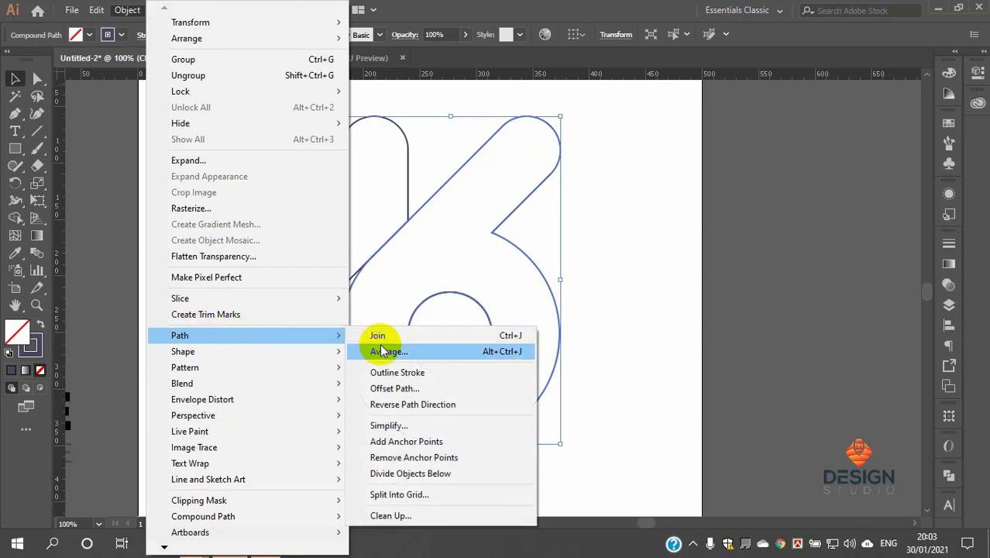
click(395, 388)
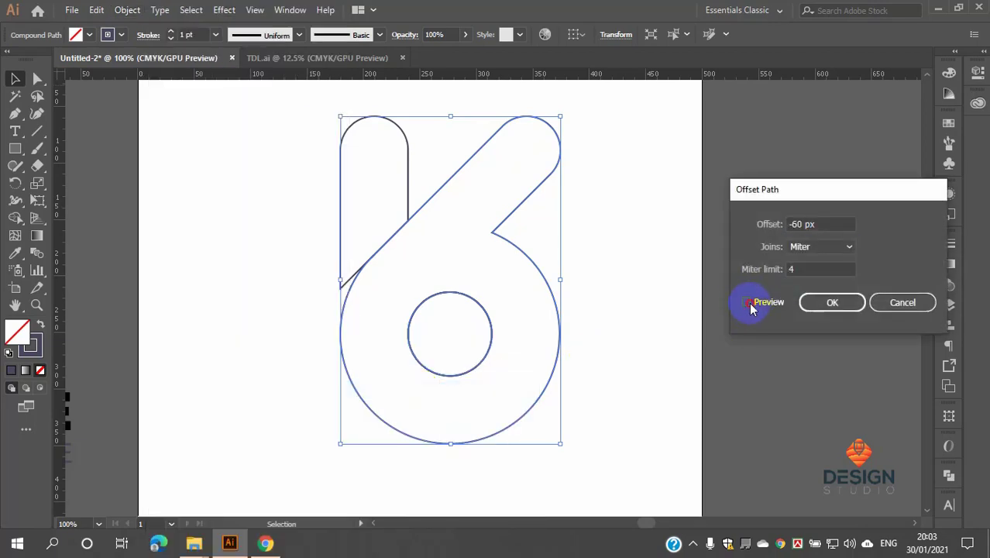
click(751, 307)
drag(815, 225, 773, 225)
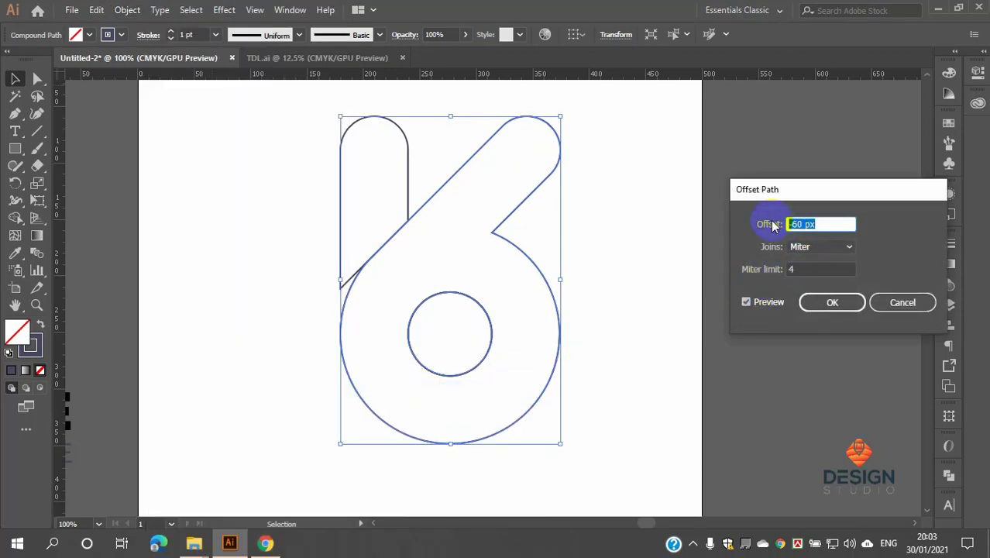
key(shift+Up)
key(shift+Up)
key(shift+Up)
key(shift+Up)
key(Up)
key(Up)
key(Up)
key(Up)
key(Up)
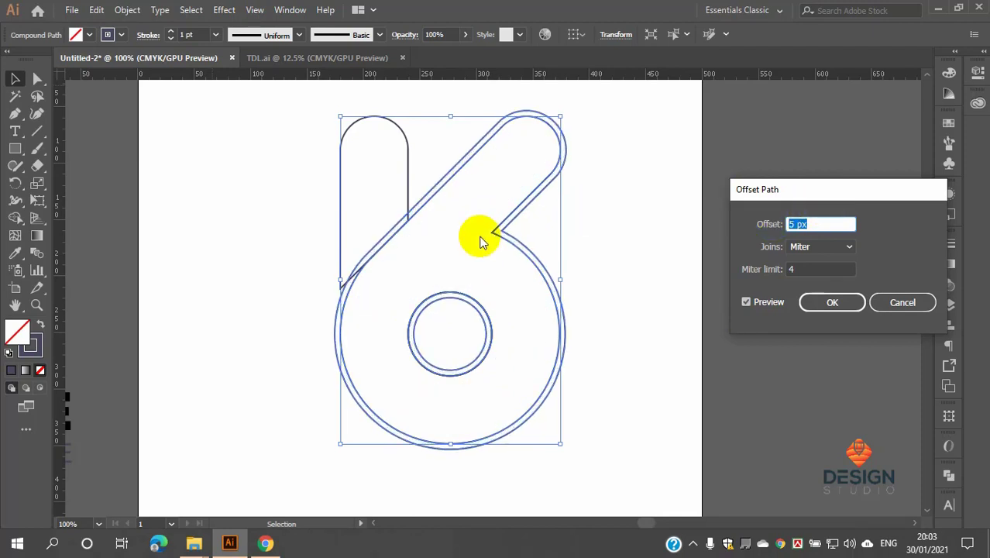
key(Up)
key(Up)
key(Up)
key(Up)
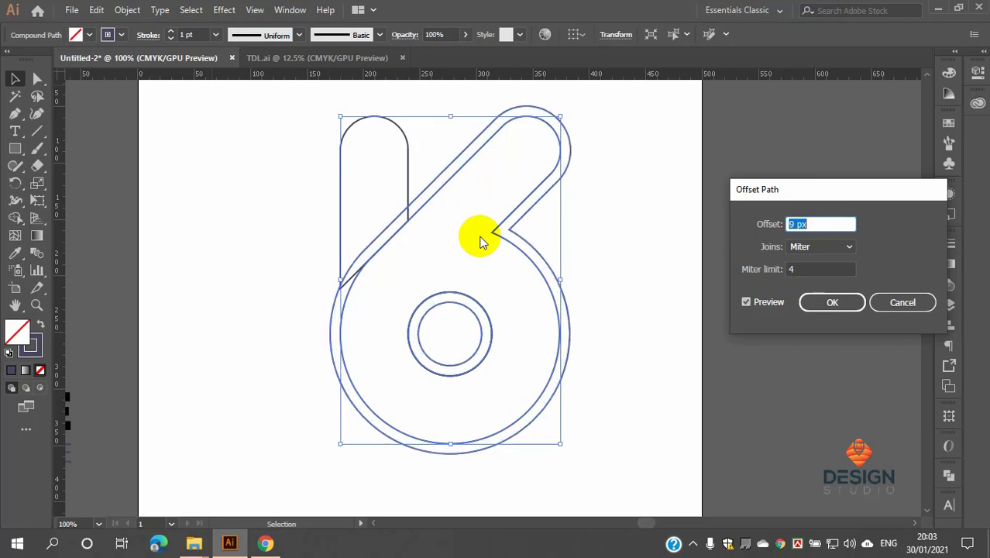
key(Up)
key(Up)
key(Up)
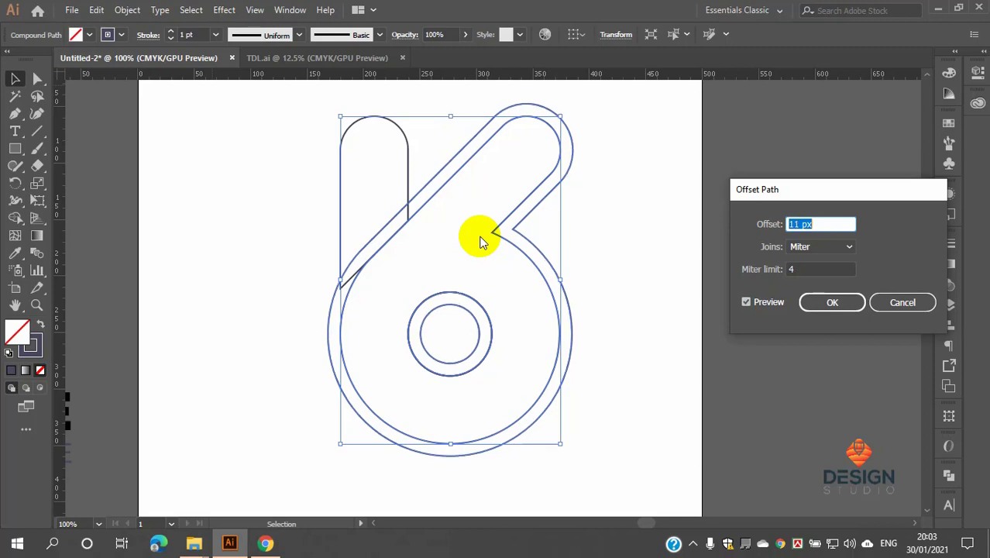
click(823, 304)
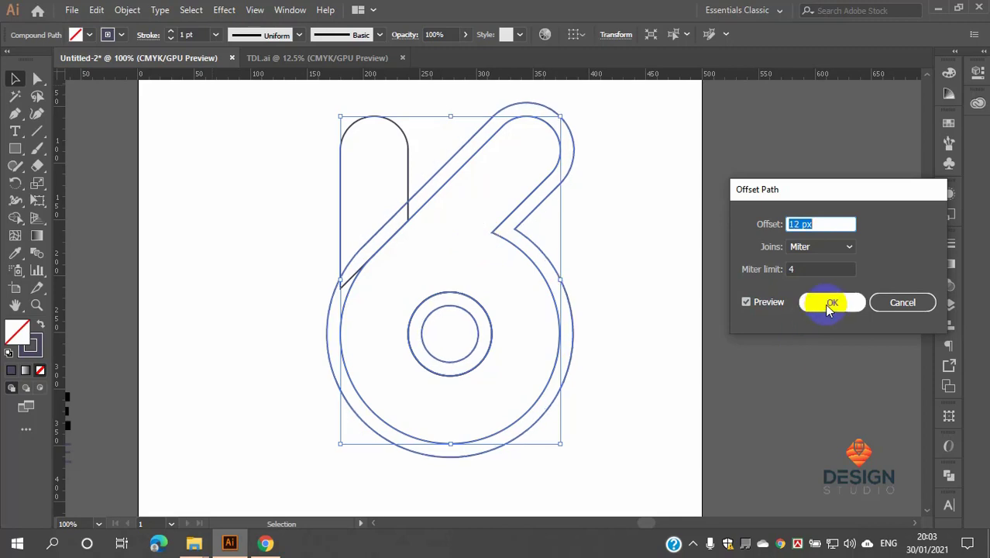
Step: Remove the offset band around the 6 and its overlap with the upright piece using Shape Builder on all the shapes
scroll(477, 207, up, 2)
scroll(475, 207, down, 2)
scroll(434, 190, down, 1)
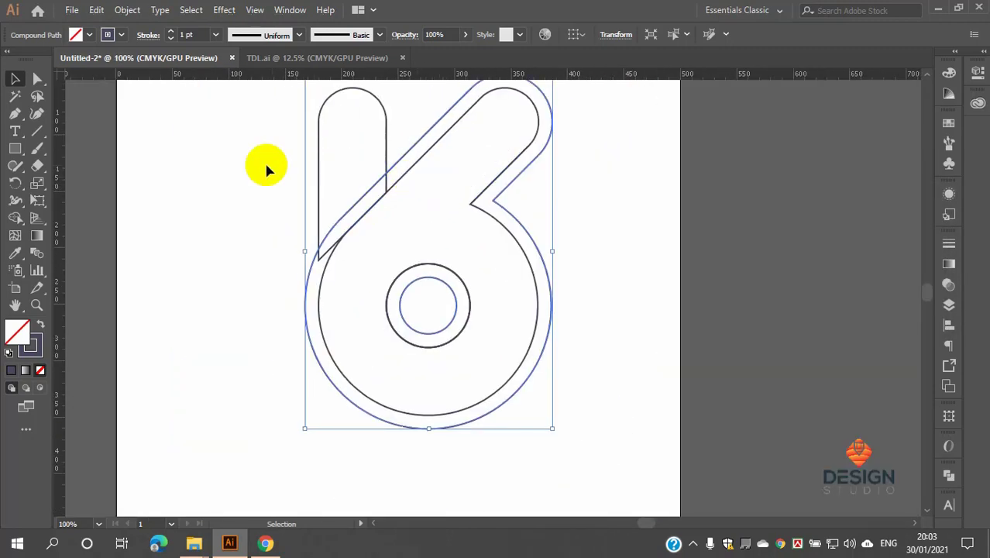
drag(249, 162, 459, 351)
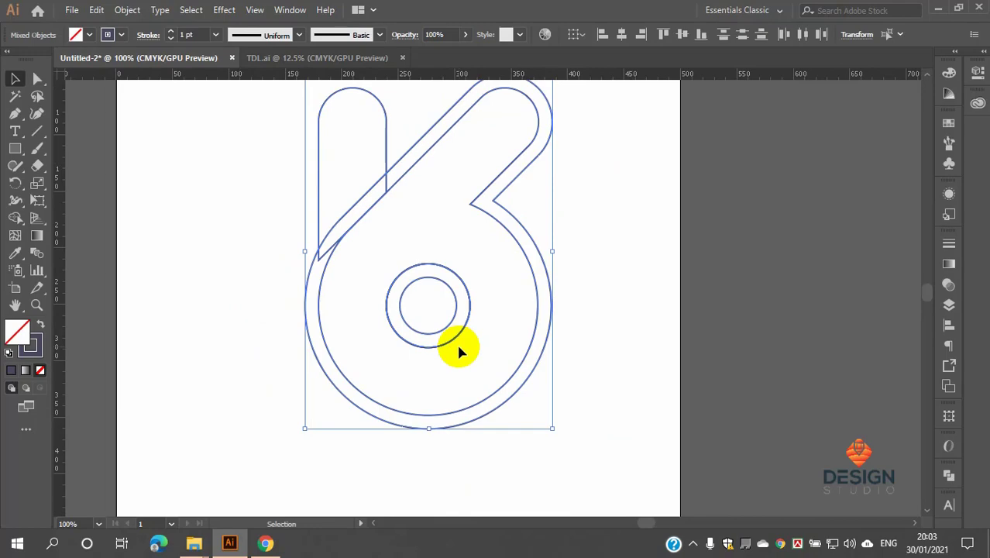
click(17, 224)
scroll(392, 180, up, 3)
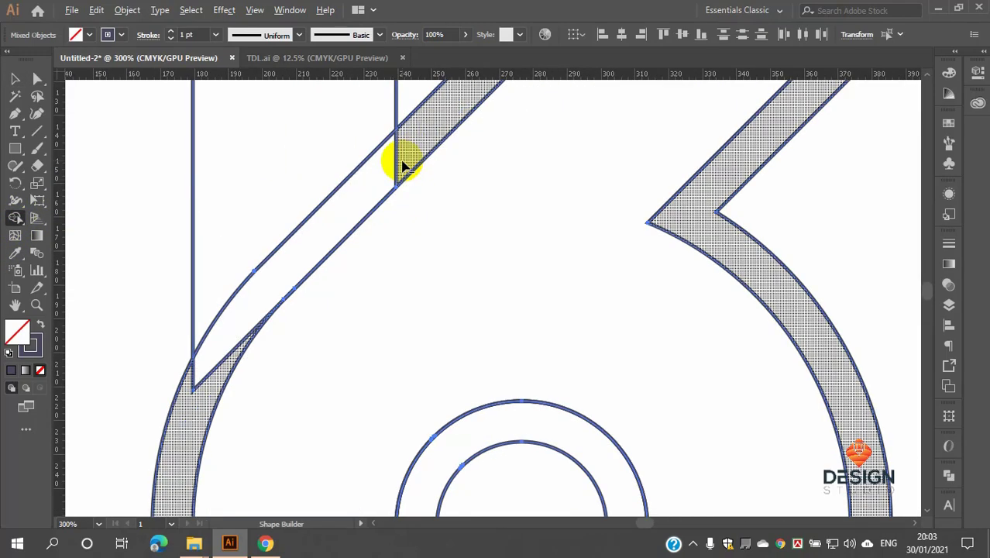
alt+click(403, 165)
Step: Clear the smaller offset circle inside the 6's hole with Shape Builder, keeping the original inner circle
scroll(364, 186, down, 1)
scroll(365, 186, down, 3)
scroll(452, 312, up, 1)
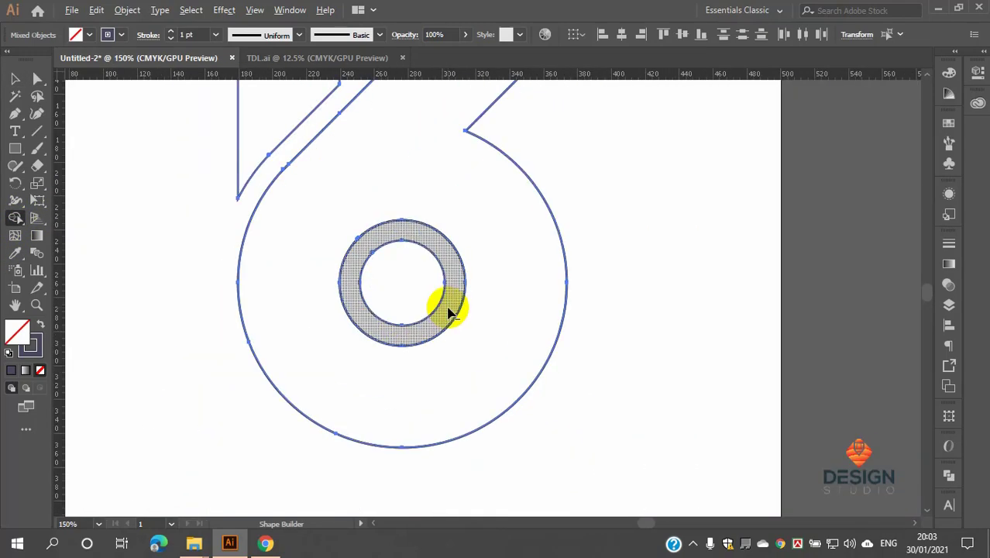
scroll(452, 312, up, 1)
drag(395, 216, 383, 259)
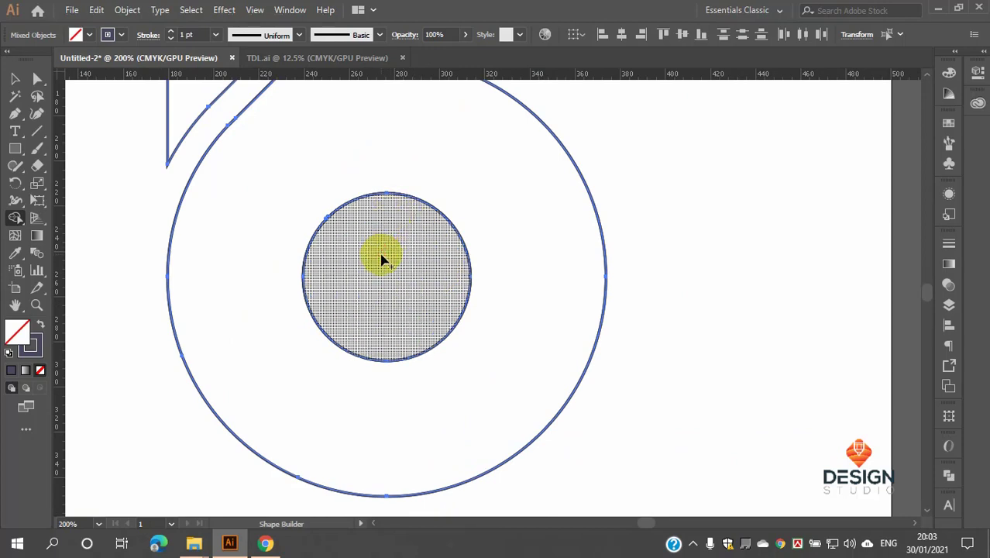
Step: Fill the upright piece with the reference logo's dark colour and no outline, sampled with the Eyedropper
scroll(383, 259, down, 3)
click(15, 78)
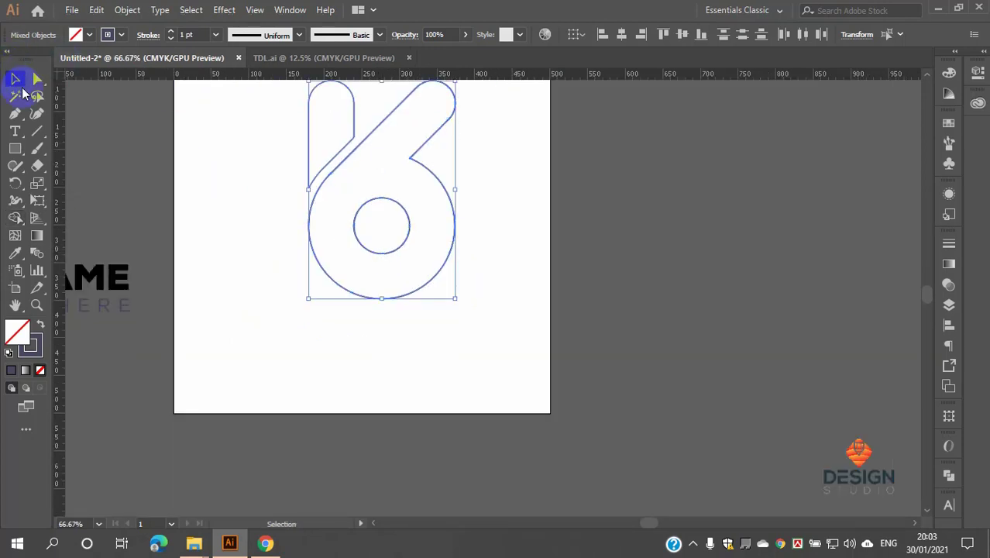
click(237, 248)
scroll(399, 172, down, 1)
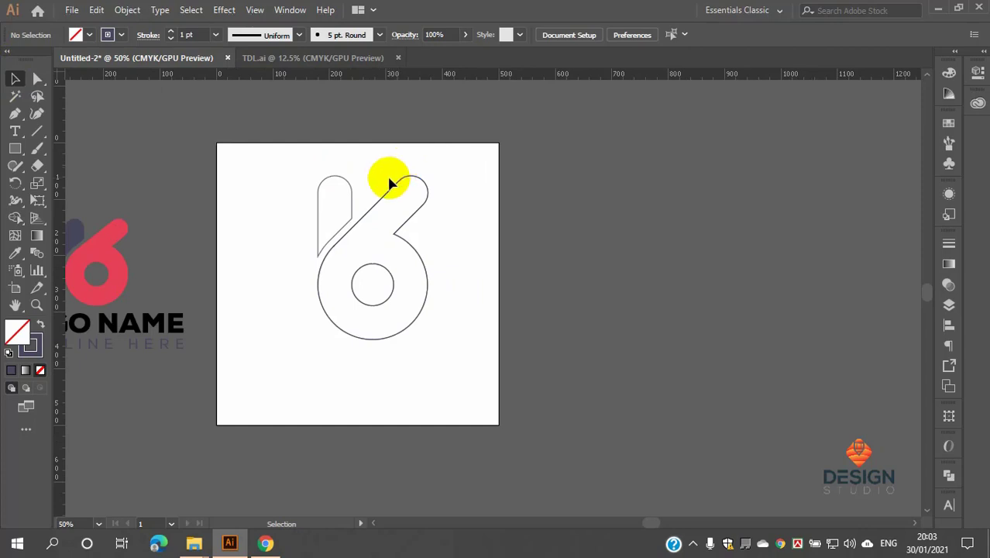
scroll(391, 183, down, 2)
scroll(354, 172, up, 2)
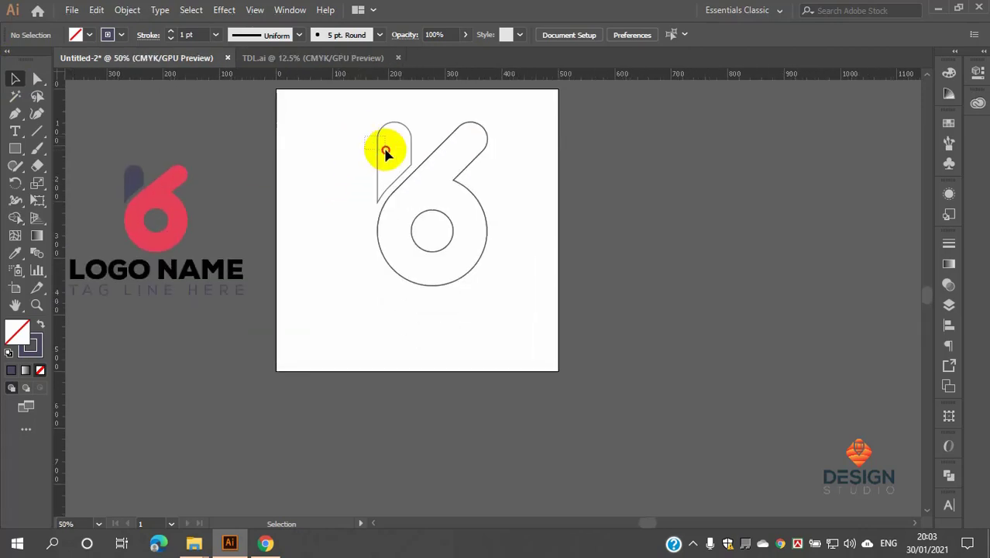
click(379, 159)
click(14, 256)
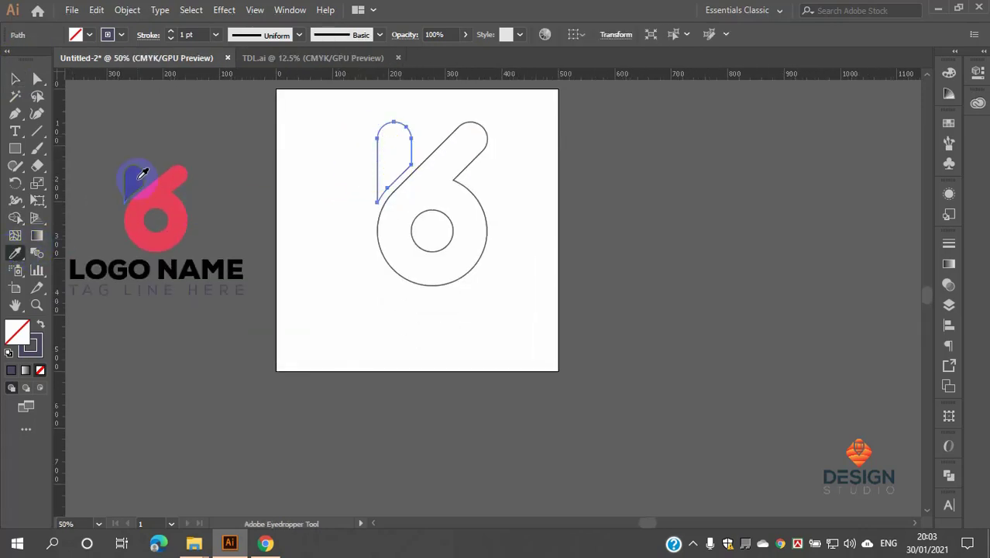
click(138, 176)
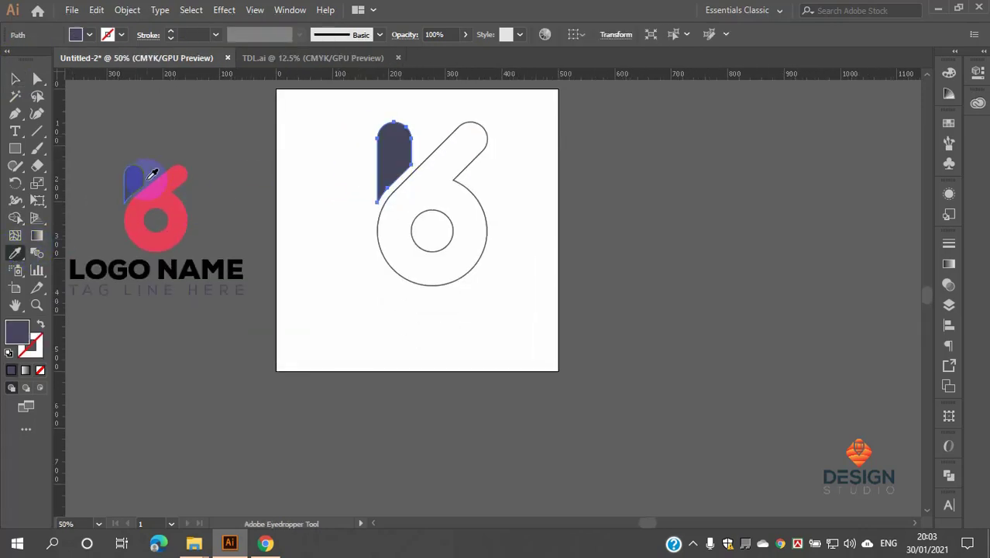
Step: Fill the 6 shape with the reference logo's red and no outline, sampled with the Eyedropper
ctrl+click(468, 279)
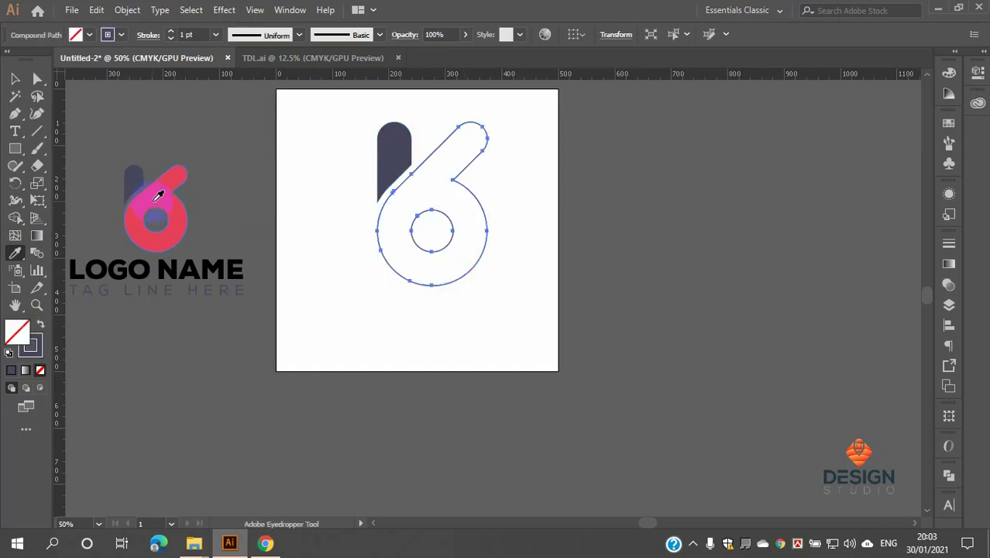
click(157, 196)
click(15, 78)
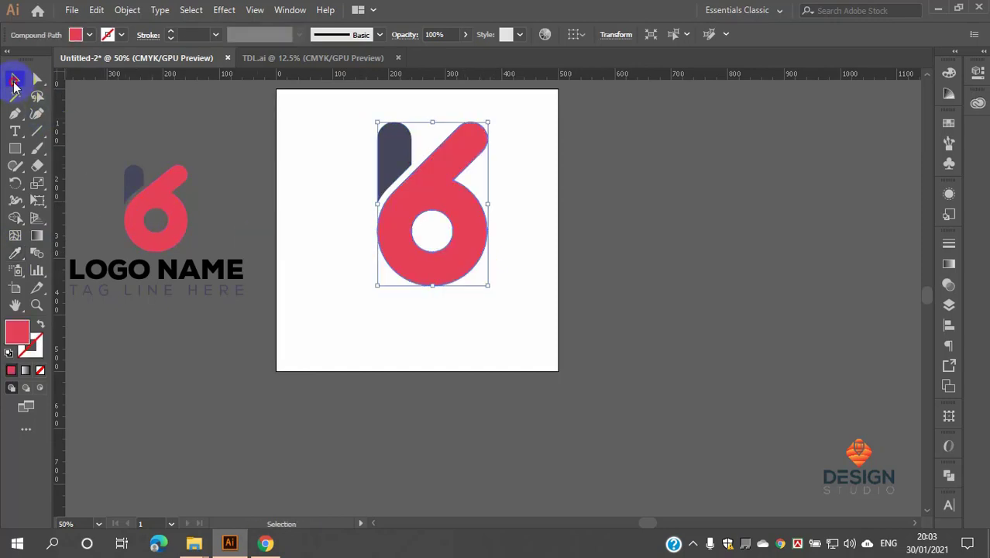
click(454, 342)
Step: Examine the red 6's outer edge up close for stray outlines beneath its fill
alt+scroll(435, 223, up, 2)
alt+scroll(391, 200, up, 7)
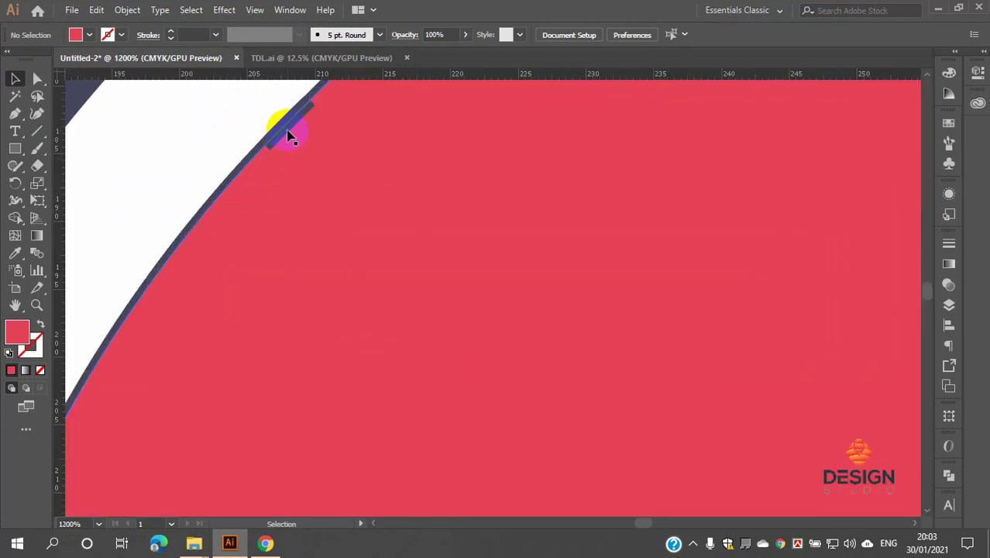
alt+scroll(288, 137, down, 6)
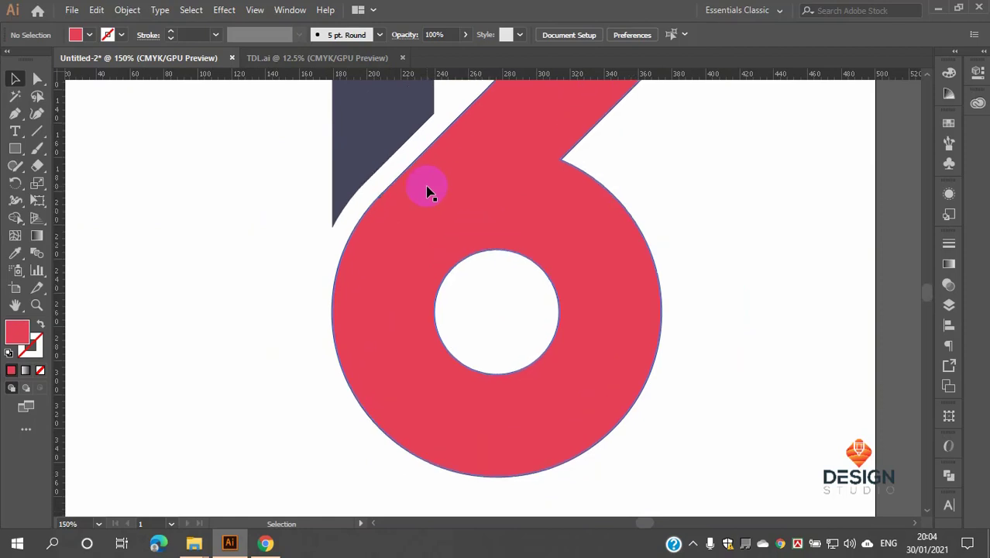
alt+scroll(503, 210, down, 1)
click(503, 206)
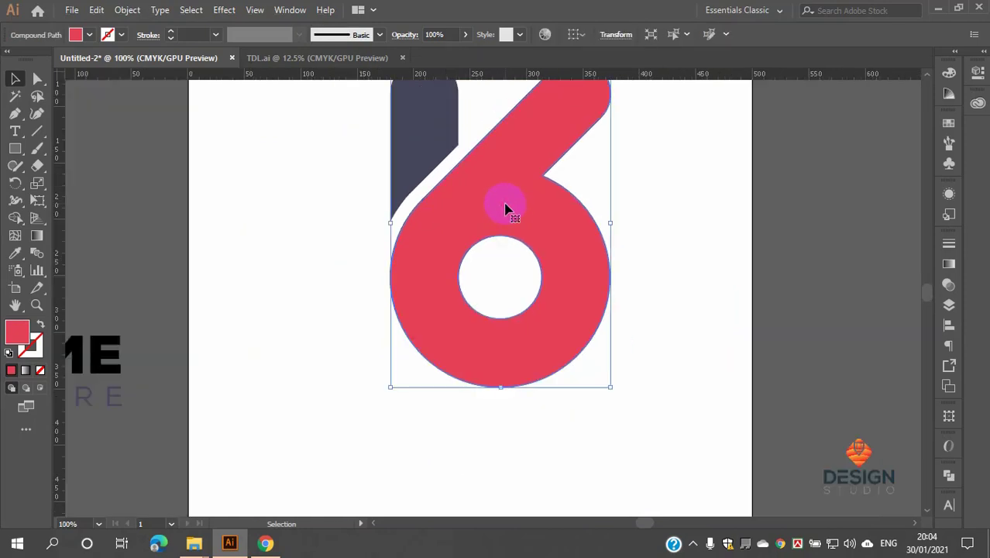
click(643, 215)
alt+scroll(485, 198, up, 3)
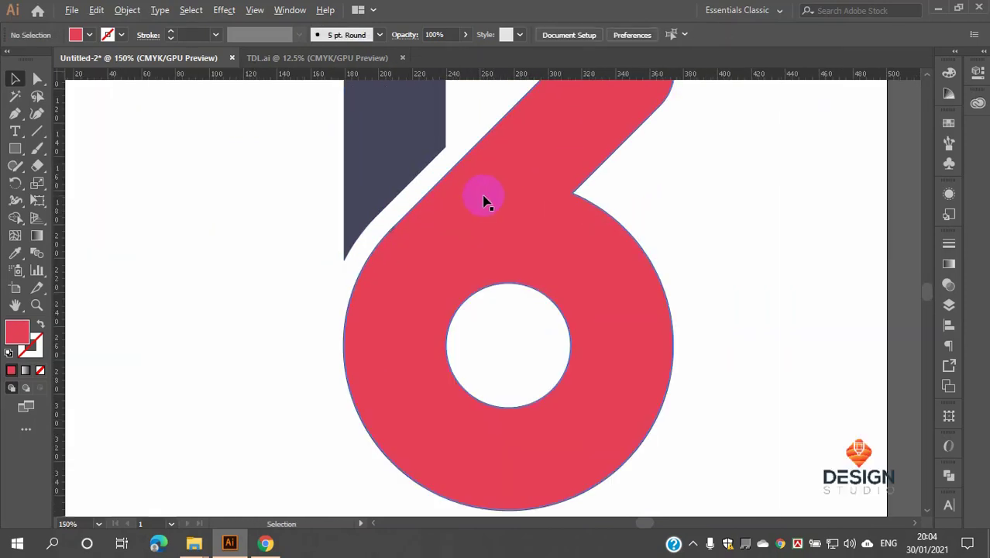
alt+scroll(491, 190, up, 1)
alt+scroll(490, 206, down, 3)
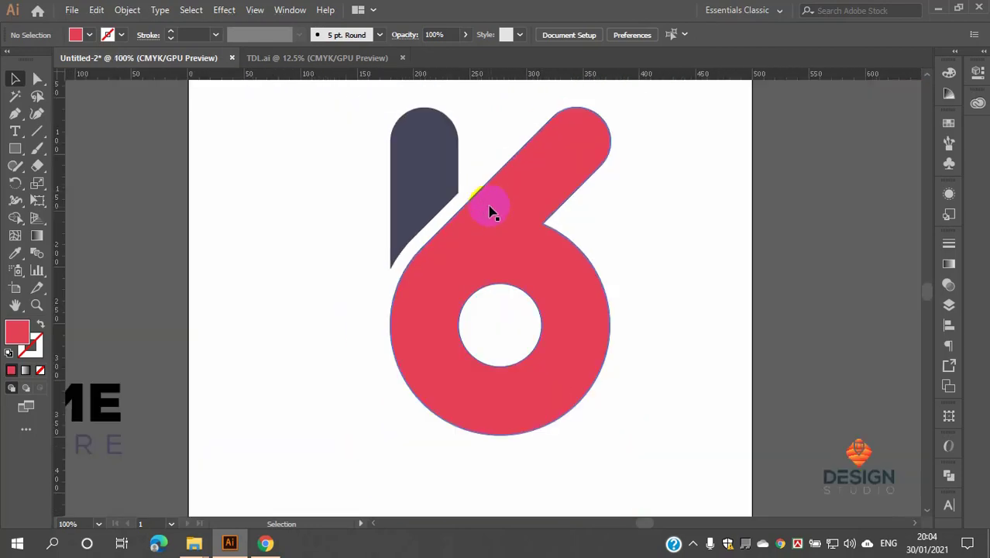
click(500, 221)
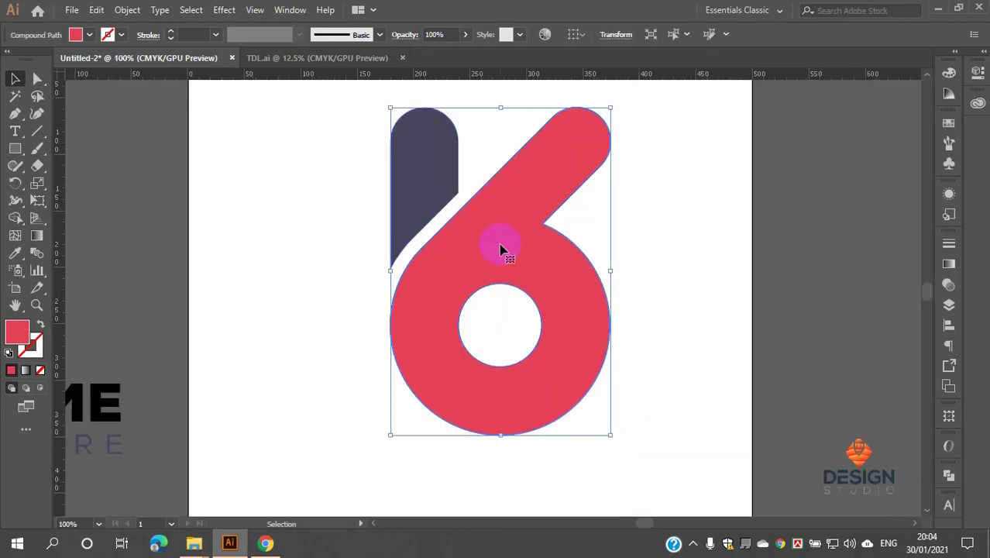
click(726, 228)
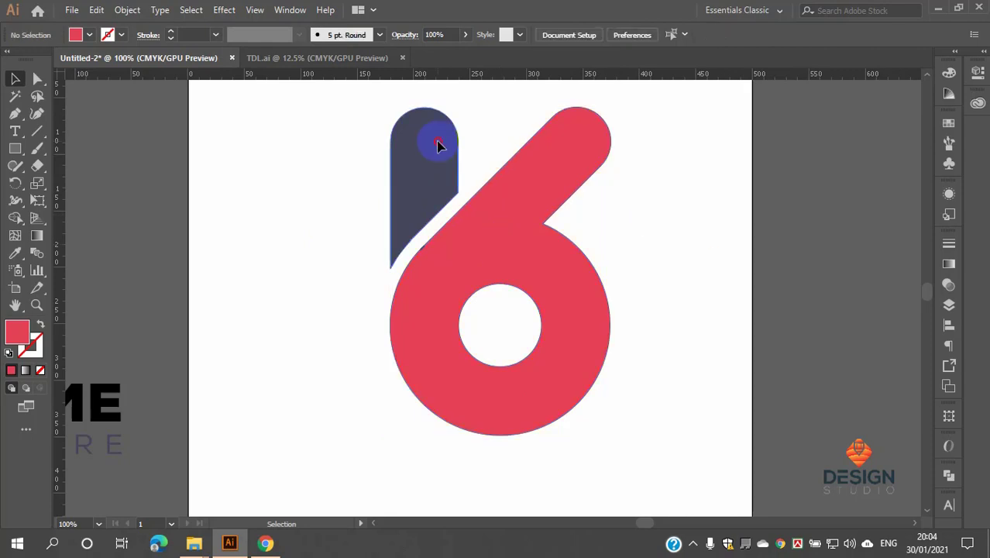
Step: Move the dark upright piece and red 6 together sideways, off the leftover outlines beneath them
click(438, 146)
shift+click(509, 243)
drag(511, 243, 282, 245)
scroll(537, 222, down, 1)
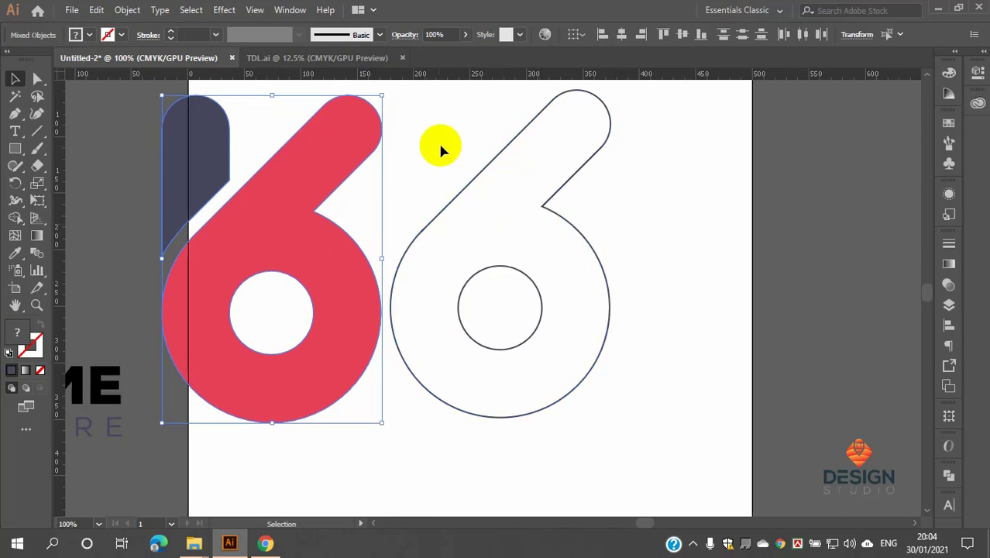
Step: Delete the leftover outlined 6 and the tiny stray path beside its diagonal edge
drag(424, 159, 540, 305)
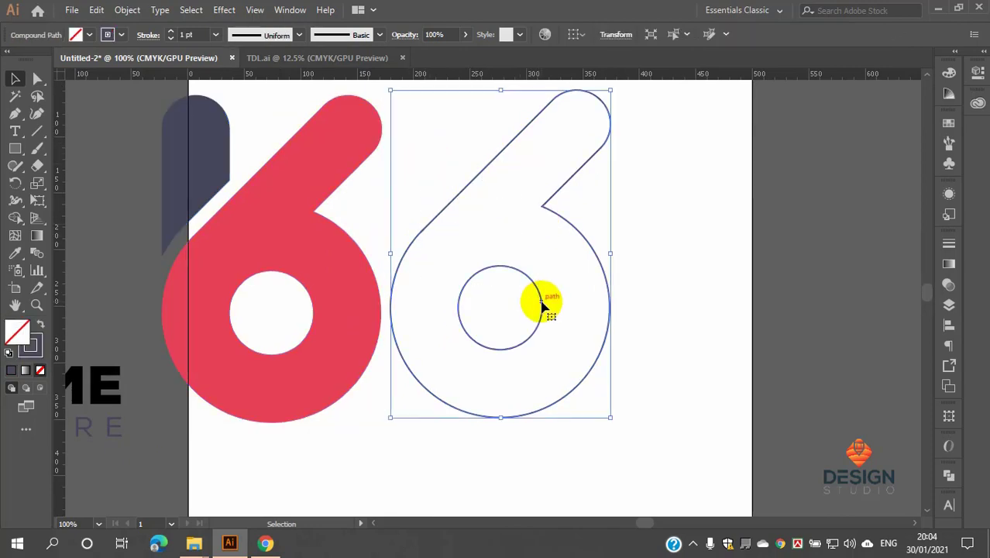
key(Delete)
drag(389, 190, 466, 286)
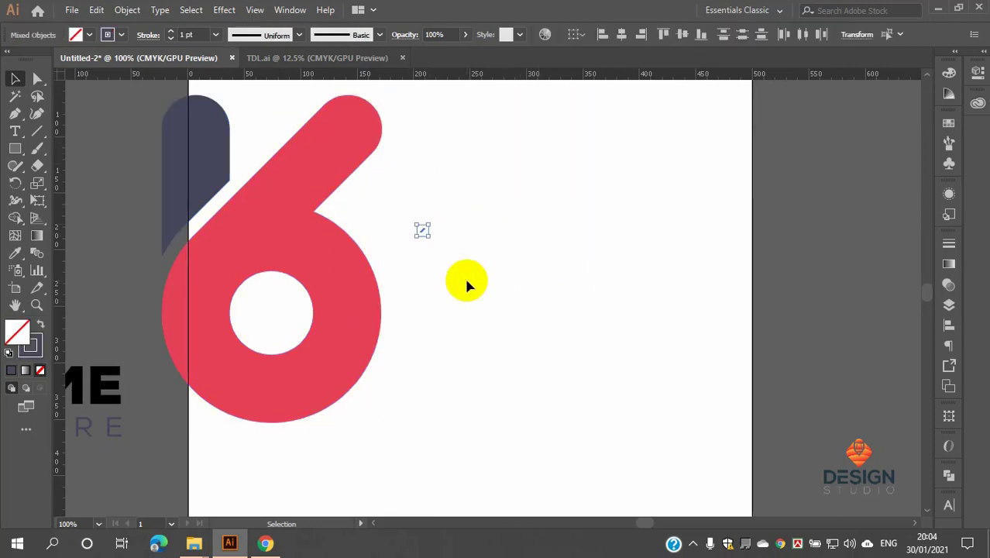
key(Delete)
Step: Move the dark upright piece and red 6 together back to the middle of the artboard
click(274, 190)
shift+click(194, 172)
shift+click(262, 223)
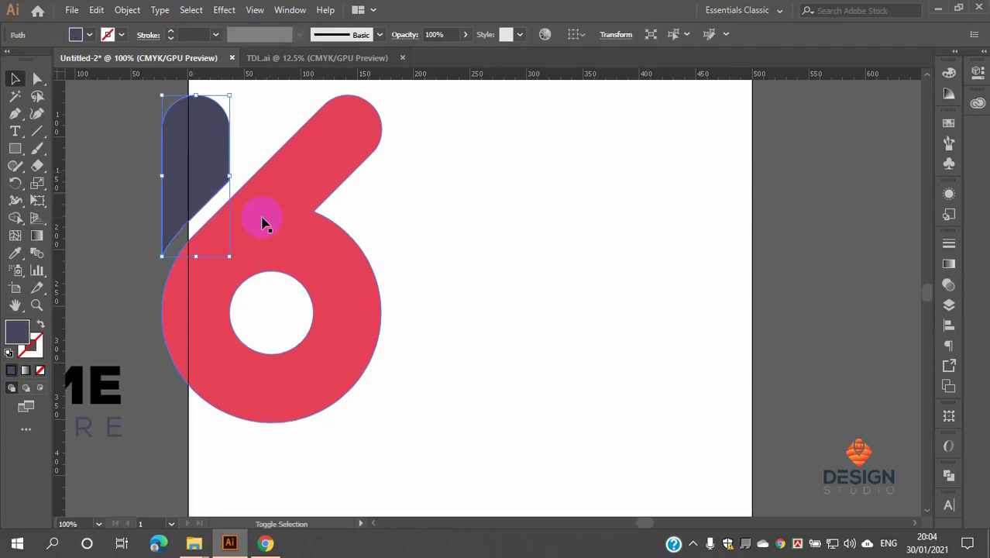
shift+click(263, 220)
drag(264, 219, 451, 246)
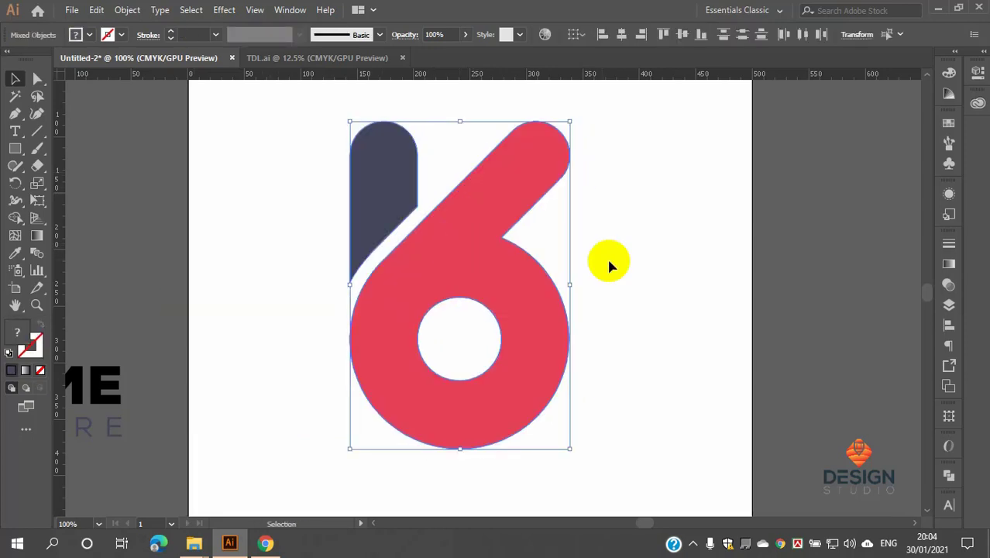
click(608, 266)
Step: Scale the red 6 and dark upright piece down together about their centre to roughly half size
scroll(464, 215, down, 6)
scroll(469, 236, up, 6)
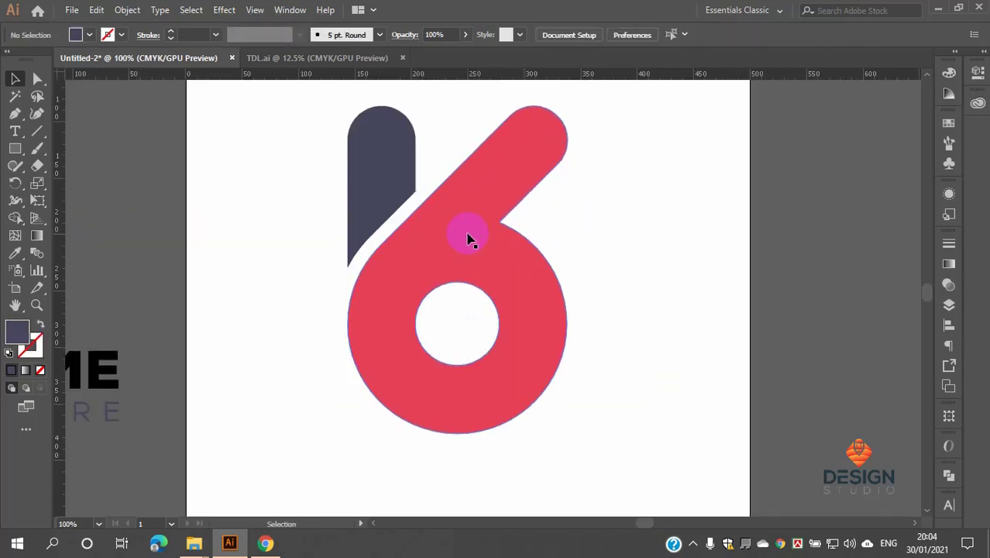
scroll(591, 217, down, 3)
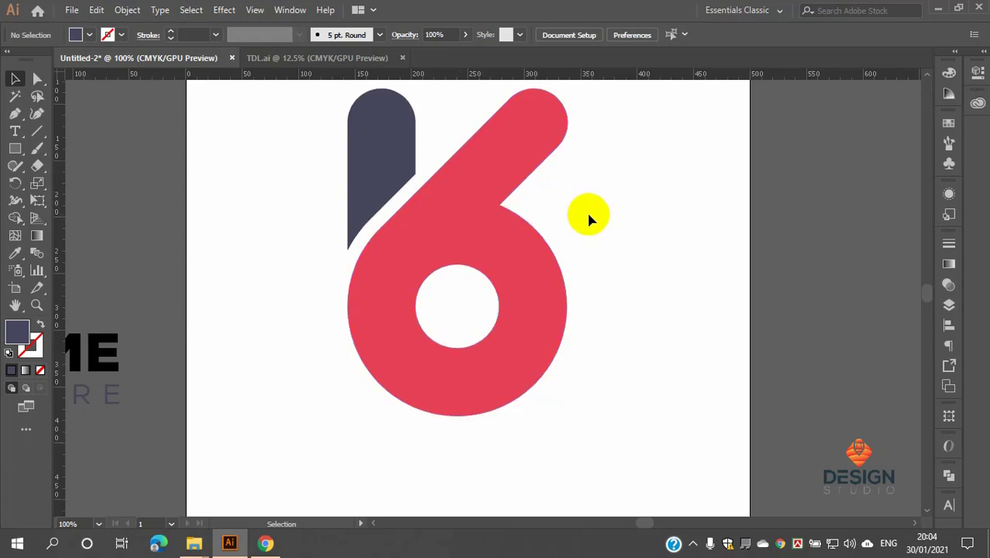
scroll(590, 215, down, 2)
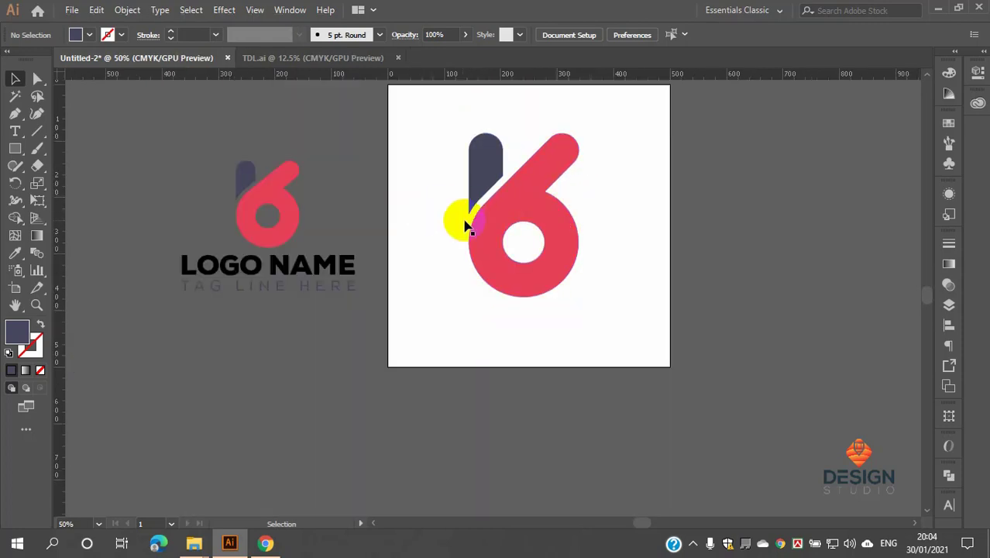
scroll(465, 226, up, 3)
scroll(502, 212, down, 2)
click(502, 199)
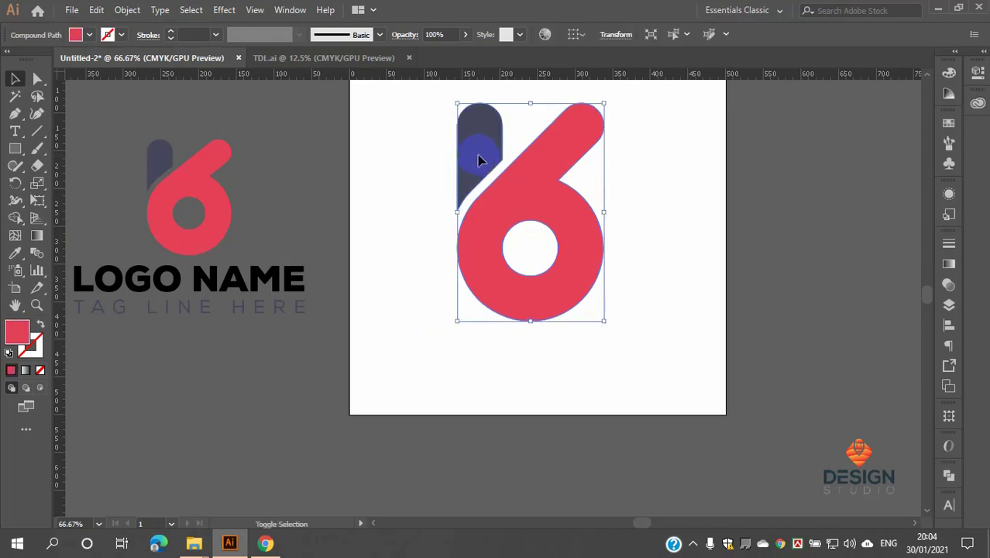
shift+click(479, 161)
drag(604, 320, 577, 265)
click(595, 266)
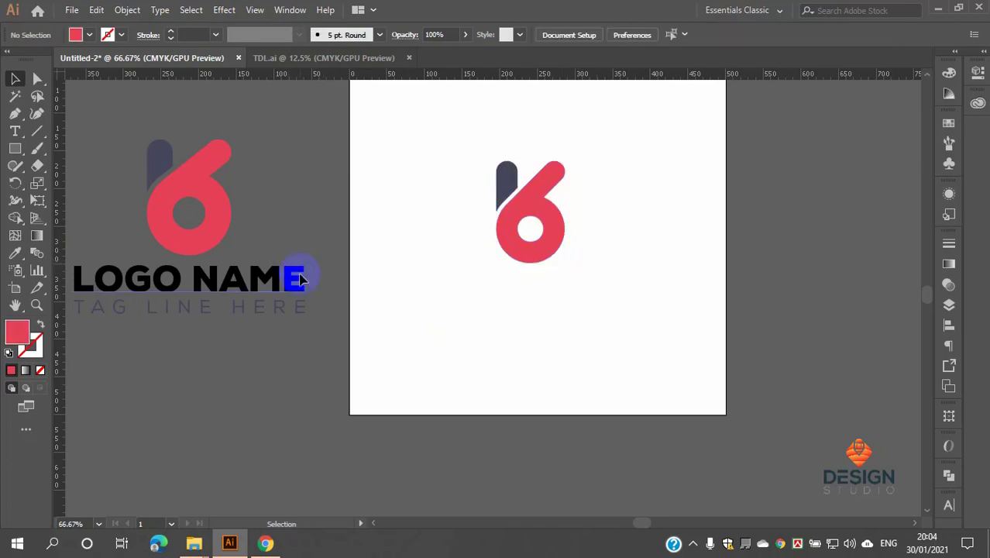
Step: Add the text LOGO NAME on the artboard below the mark
ctrl+click(564, 203)
ctrl+alt+click(547, 181)
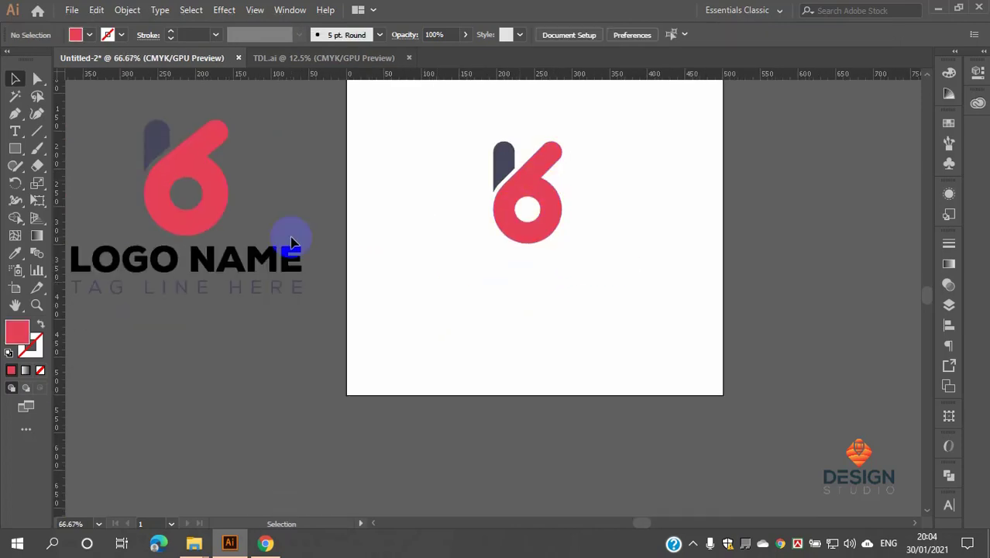
click(226, 264)
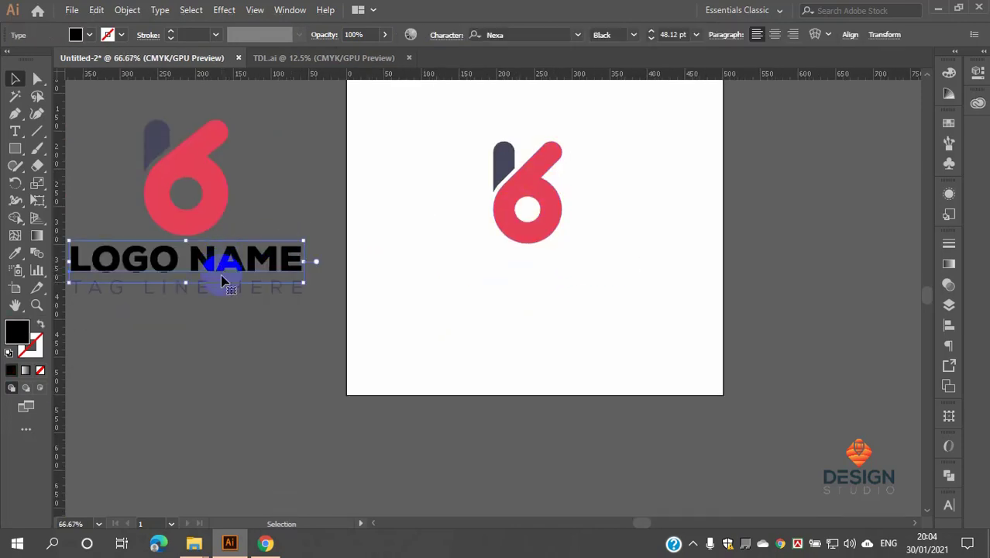
click(15, 132)
click(531, 294)
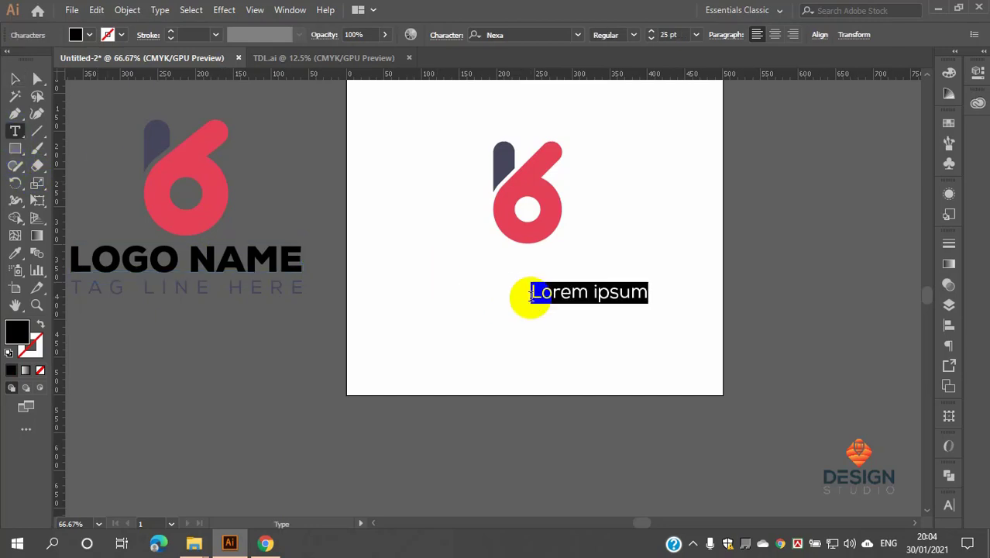
key(BackSpace)
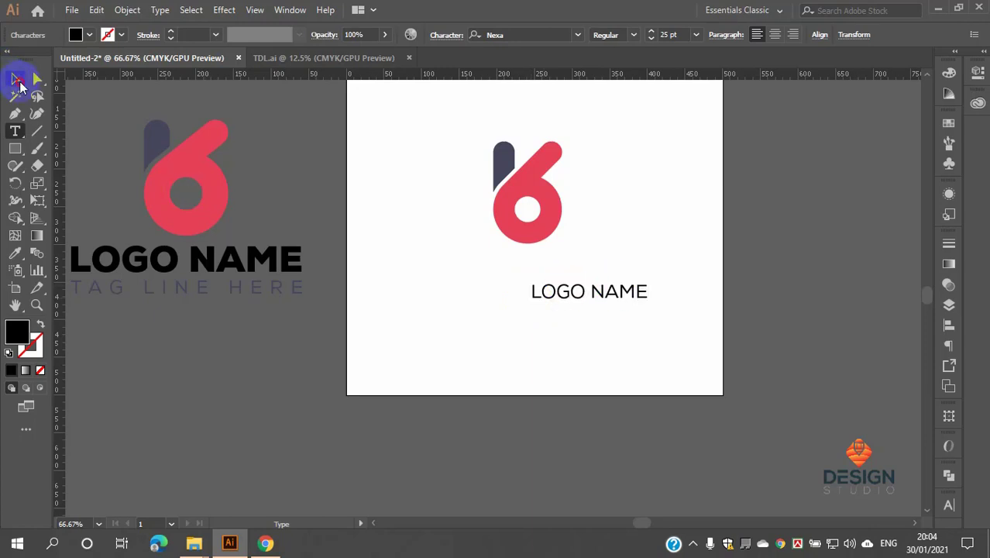
click(17, 79)
click(470, 309)
Step: Duplicate the LOGO NAME text directly beneath the original
click(603, 298)
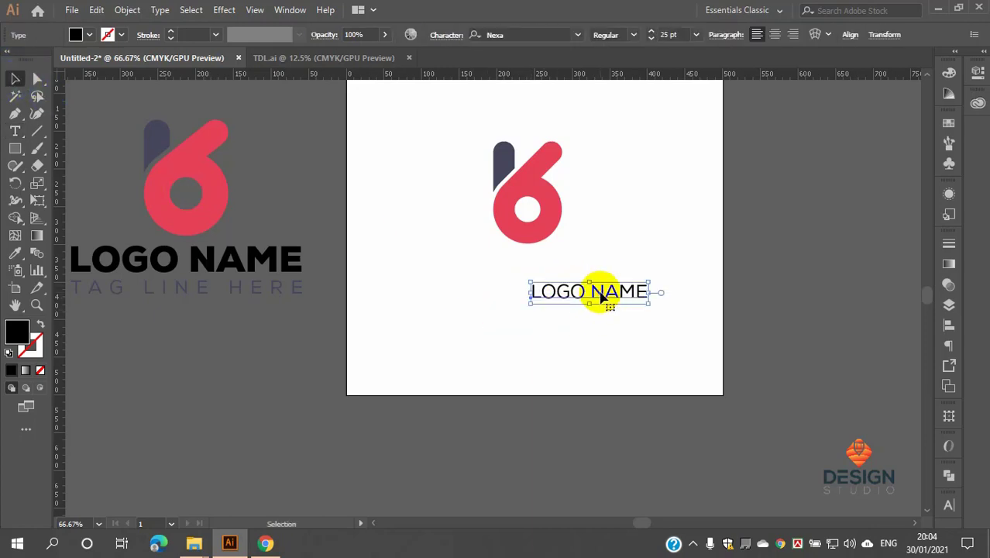
drag(603, 298, 605, 331)
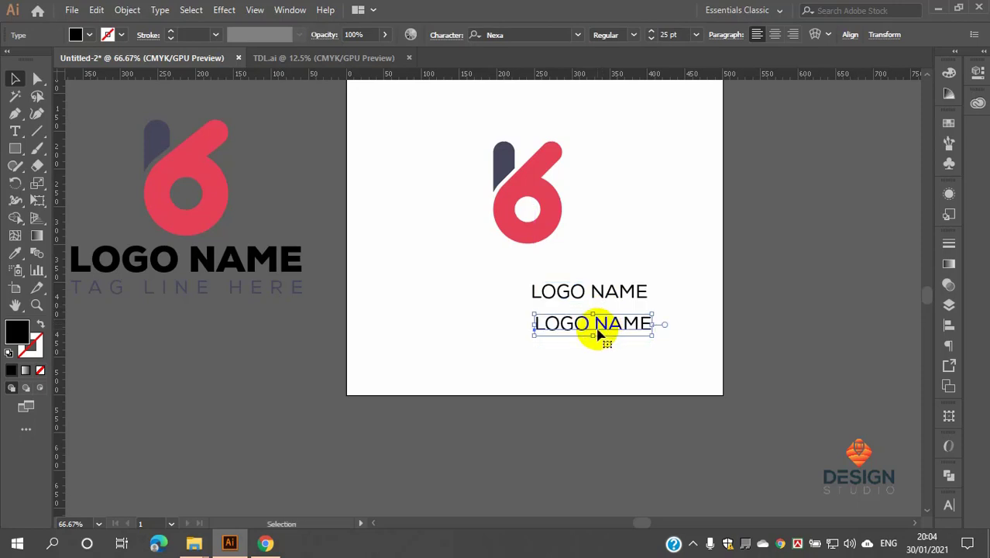
key(shift+t)
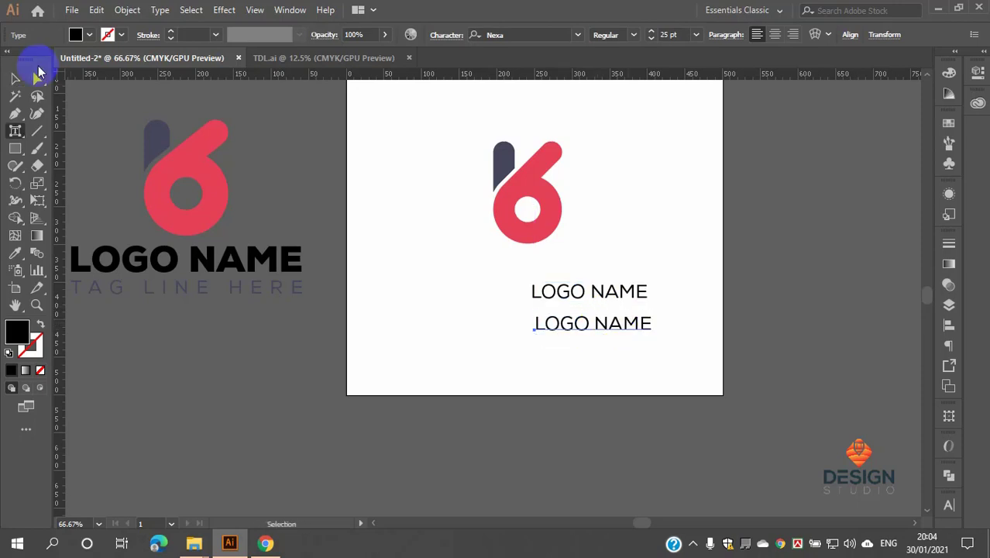
Step: Replace the wording of the lower LOGO NAME copy with TAG LINE HERE
click(14, 78)
click(570, 334)
double_click(633, 321)
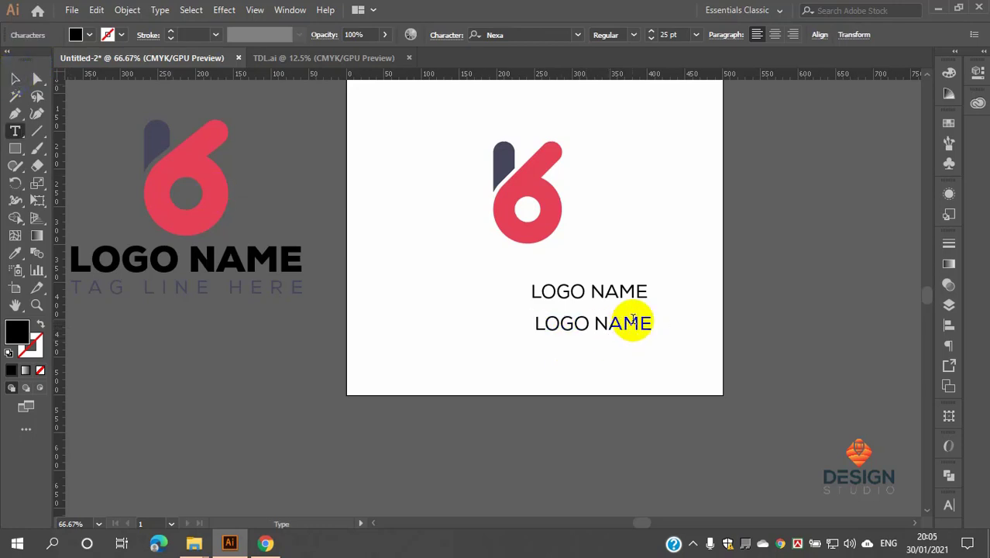
drag(646, 324, 540, 323)
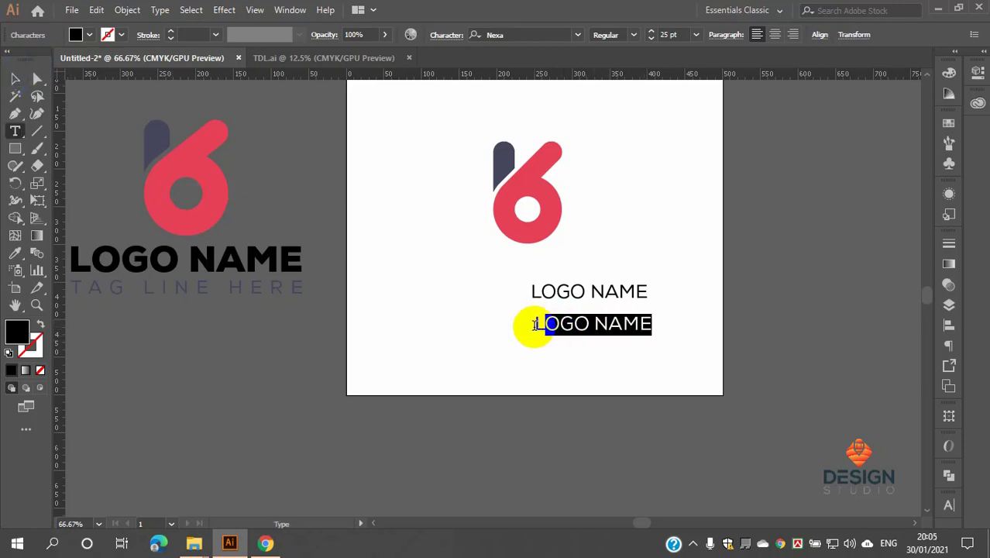
drag(650, 324, 527, 333)
text(TAG LINE HR)
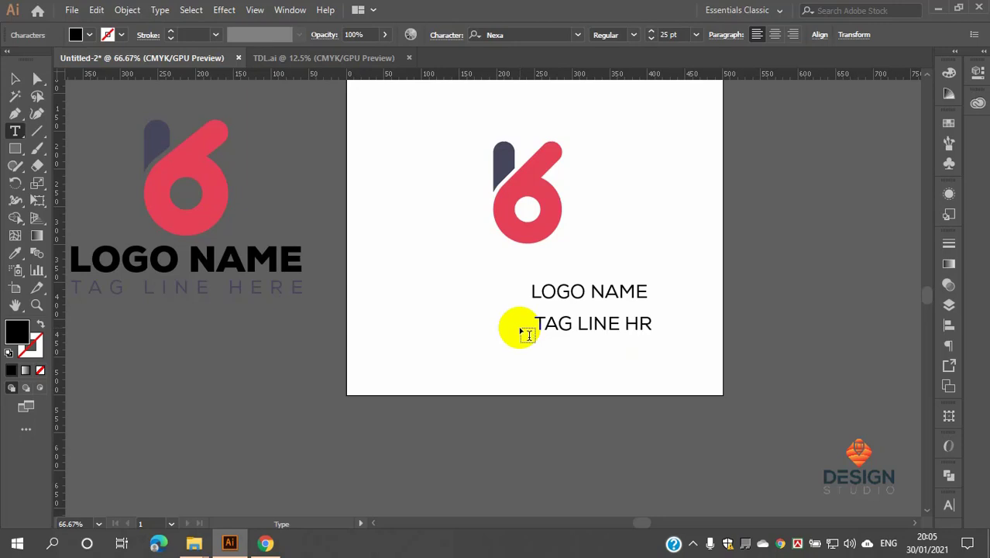
key(BackSpace)
text(RE)
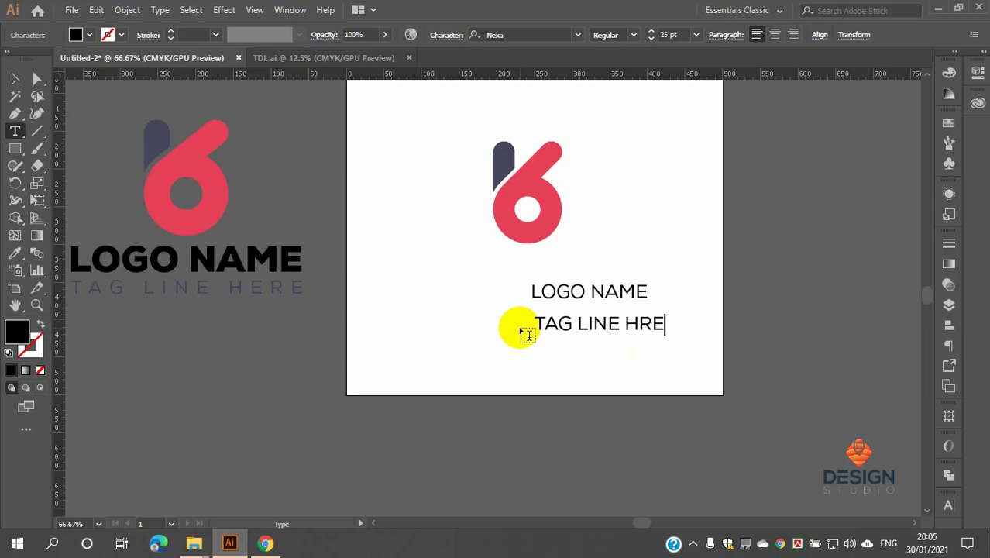
click(636, 324)
text(E)
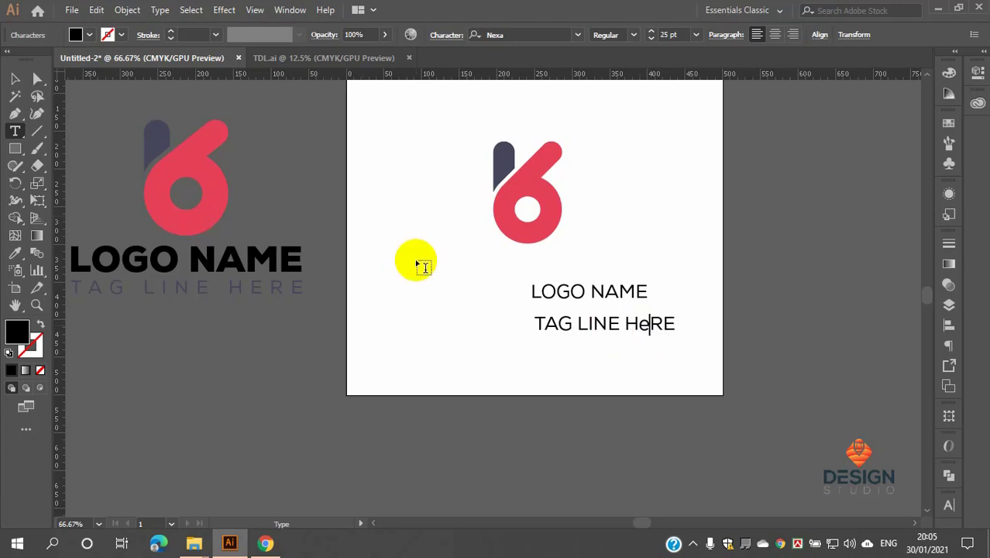
key(BackSpace)
text(E)
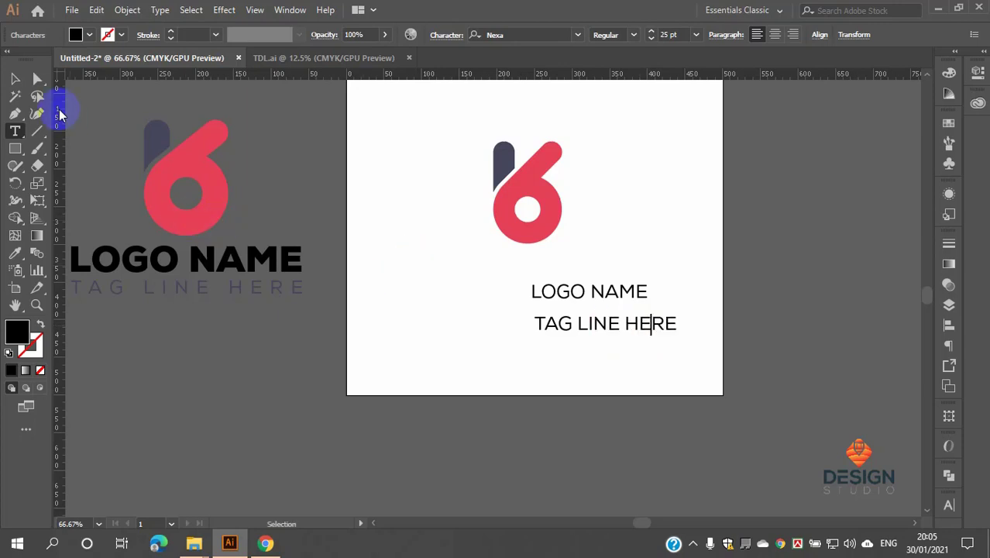
click(15, 78)
click(600, 359)
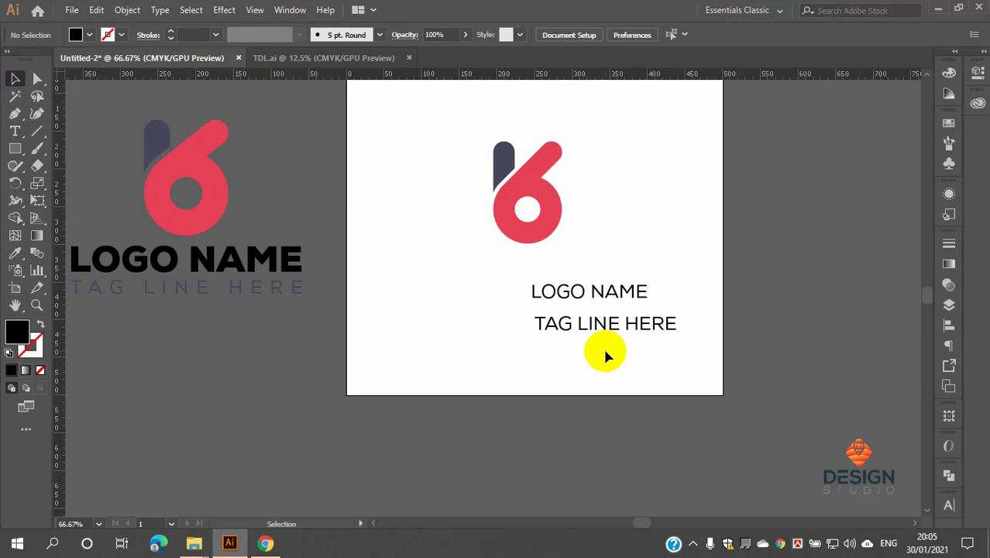
Step: Move the LOGO NAME text directly under the 6 mark and set its Nexa font style to Black
scroll(642, 285, up, 1)
drag(577, 292, 471, 244)
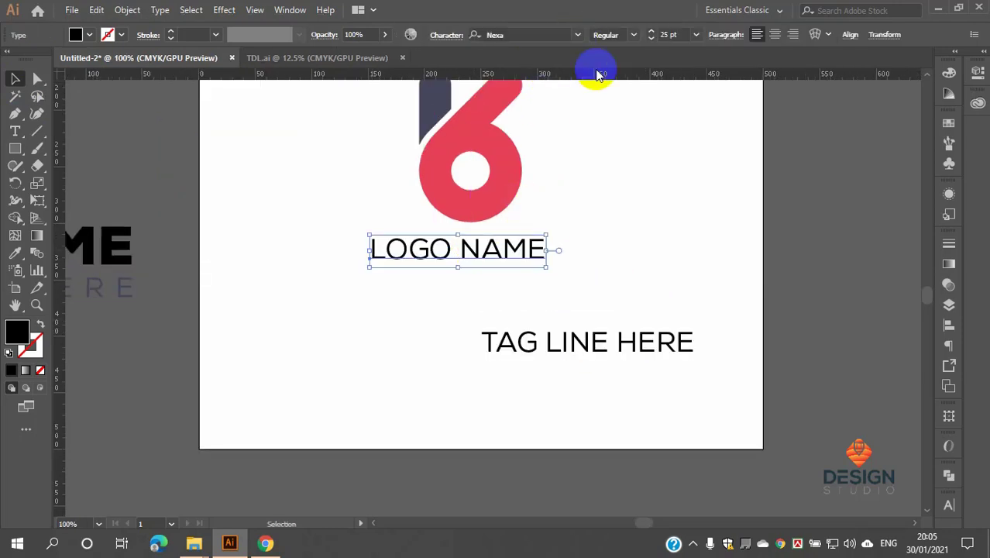
click(633, 35)
click(629, 211)
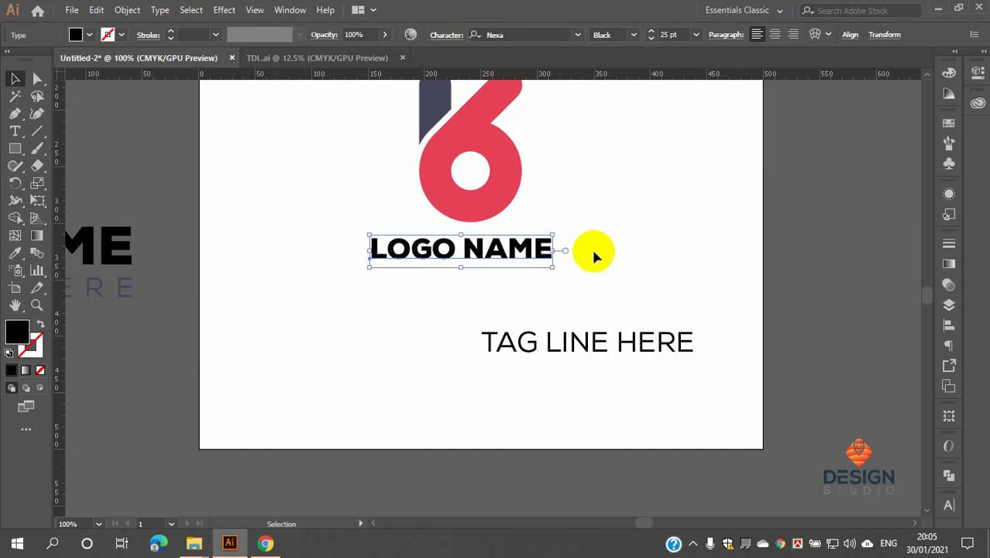
Step: Place TAG LINE HERE beneath LOGO NAME, and enlarge LOGO NAME to about 43 pt, shifting it slightly to the right
click(619, 347)
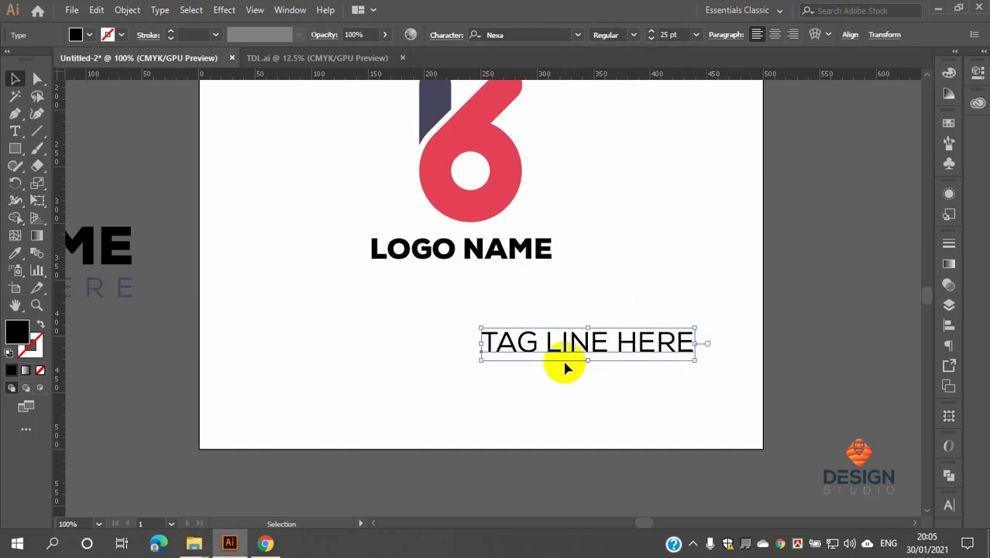
drag(590, 348, 481, 295)
click(496, 249)
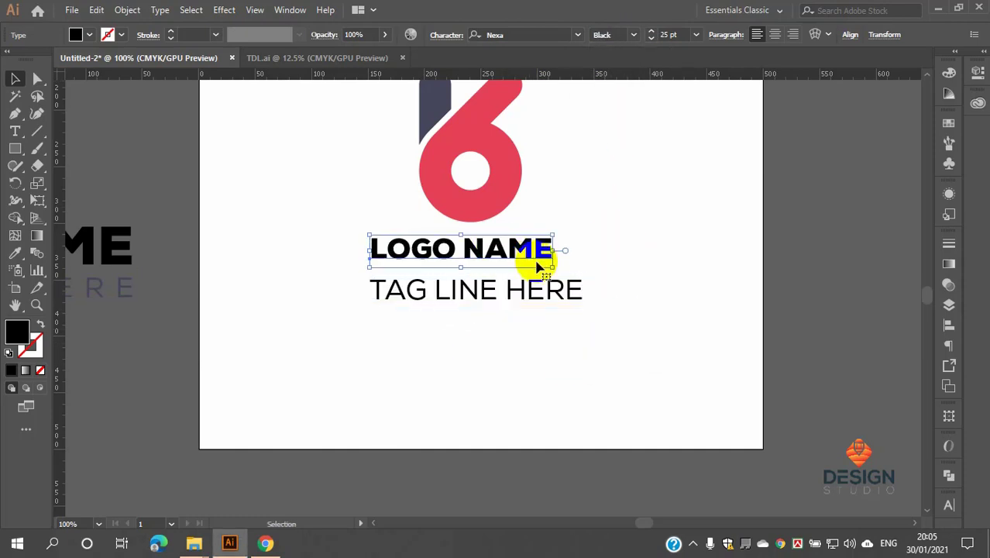
drag(551, 266, 619, 307)
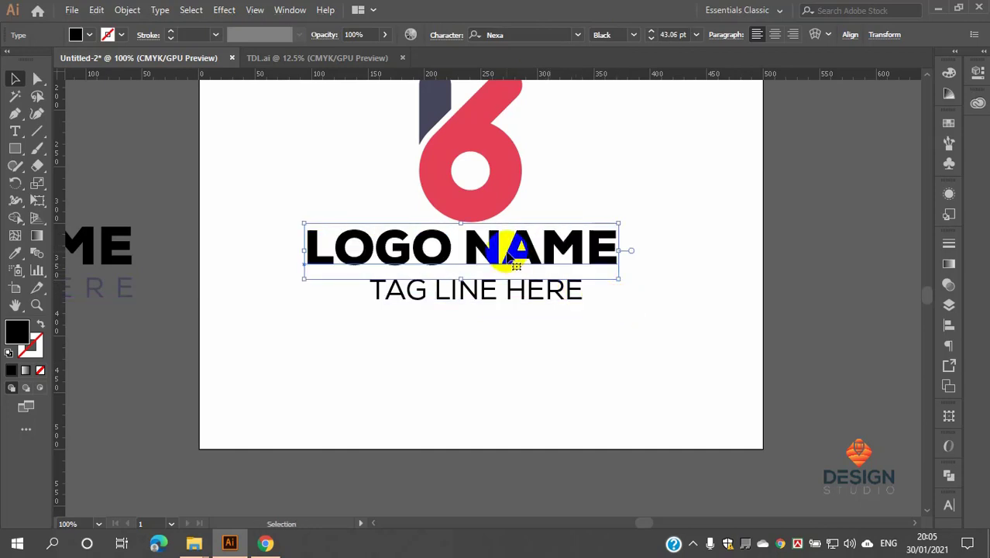
drag(502, 248, 517, 250)
Step: Align TAG LINE HERE with the left edge of LOGO NAME and widen its letter spacing to match that text's width
drag(493, 293, 442, 291)
key(alt+Right)
key(alt+Right)
key(alt+Right)
key(alt+Right)
key(alt+Right)
key(alt+Right)
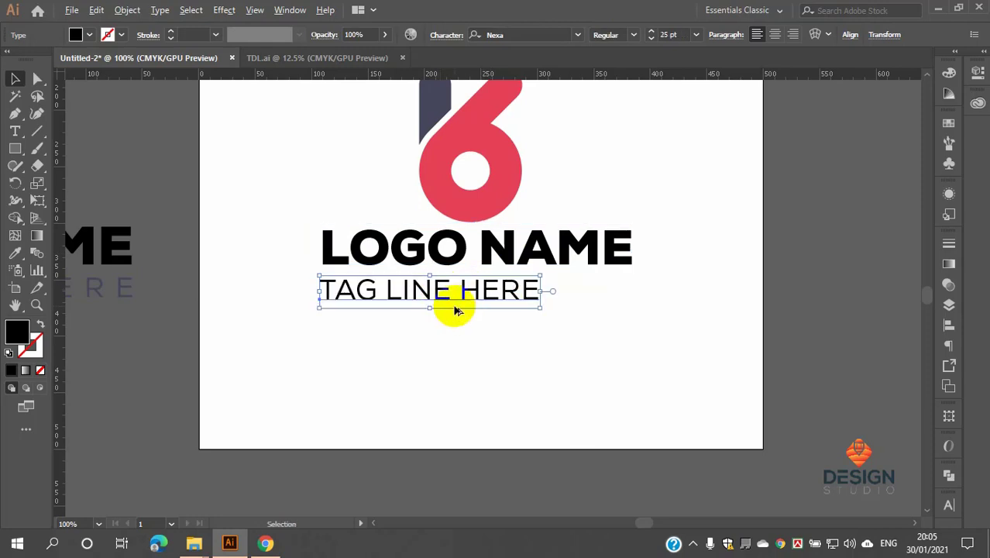
key(alt+Right)
key(alt+Right)
key(alt+Right)
key(alt+Right)
key(alt+Right)
key(alt+Right)
key(alt+Right)
key(alt+Right)
key(alt+Right)
key(alt+Right)
key(alt+Right)
key(alt+Right)
key(alt+Right)
key(alt+Right)
key(alt+Right)
key(alt+Right)
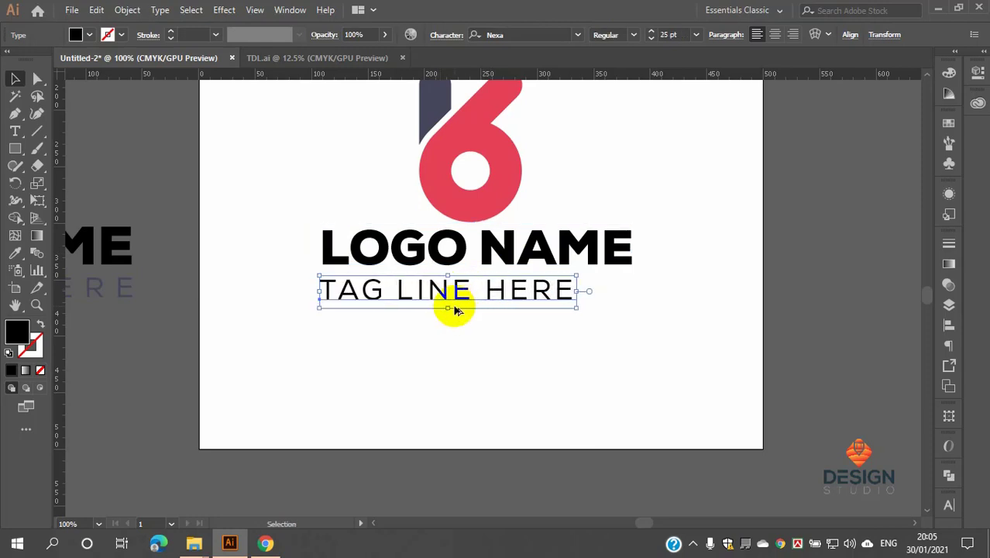
key(alt+Right)
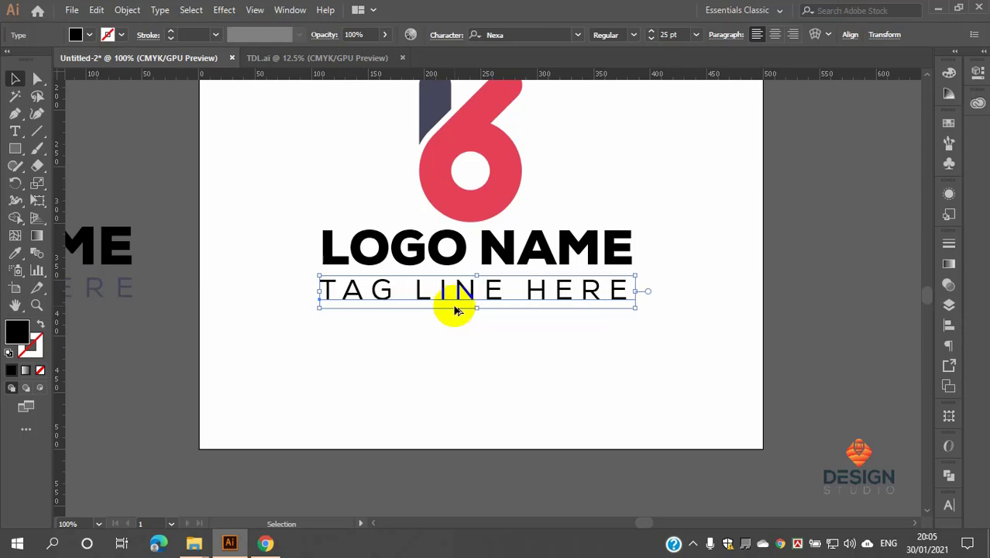
click(494, 340)
scroll(504, 314, down, 3)
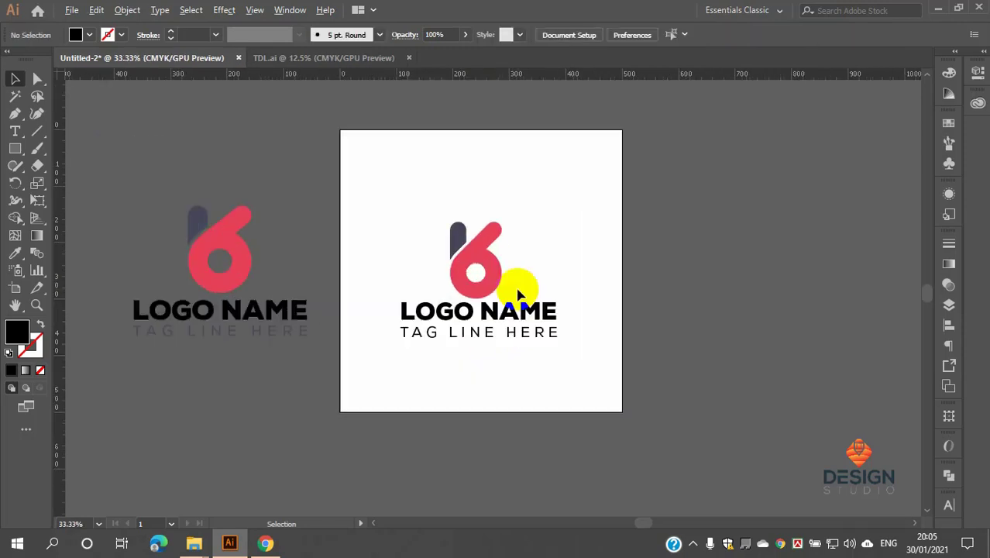
scroll(514, 267, up, 4)
scroll(514, 265, down, 2)
scroll(489, 263, up, 1)
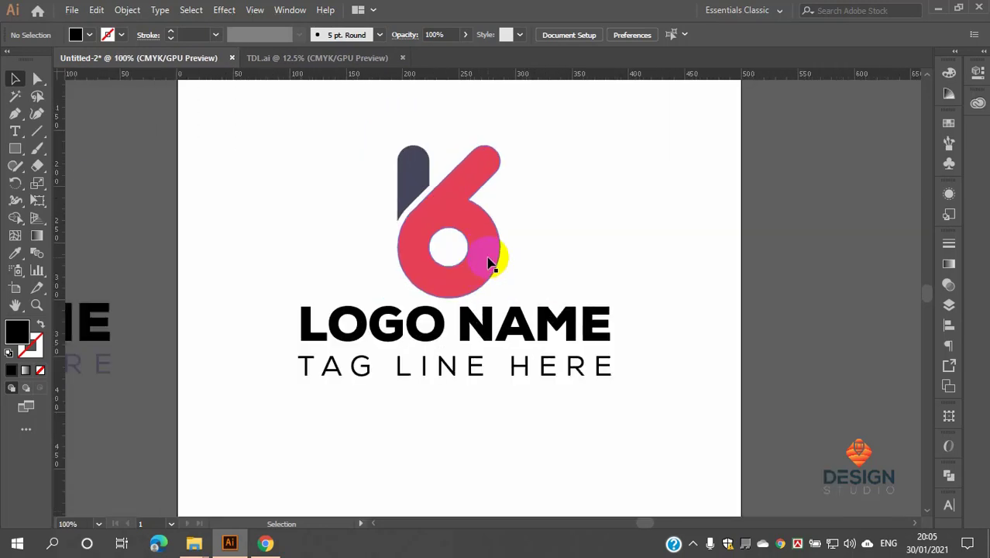